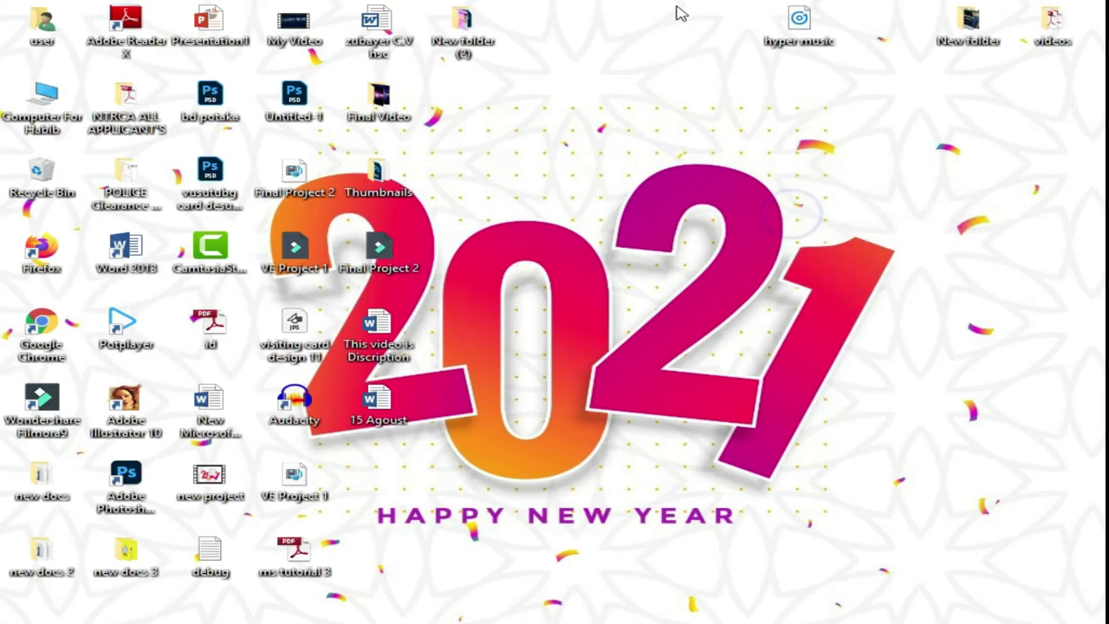
- Refresh the desktop twice from its right-click menu
right_click(630, 141)
click(681, 175)
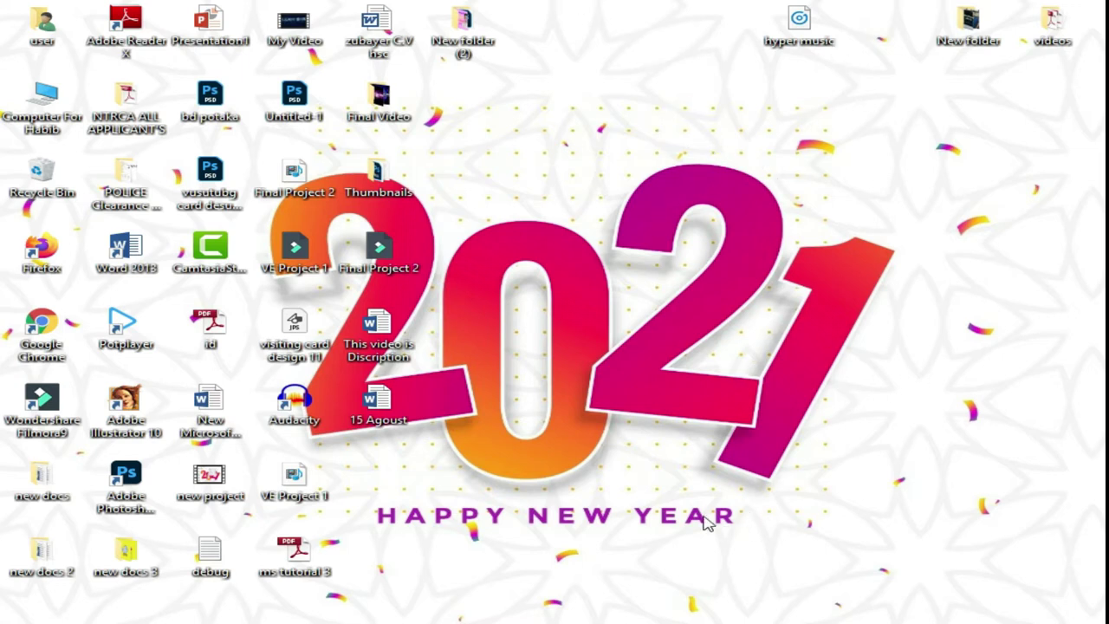
right_click(570, 75)
click(601, 124)
- Browse the Home, Insert and Table Design ribbons while clicking into the table and meeting-number line
click(842, 30)
click(97, 33)
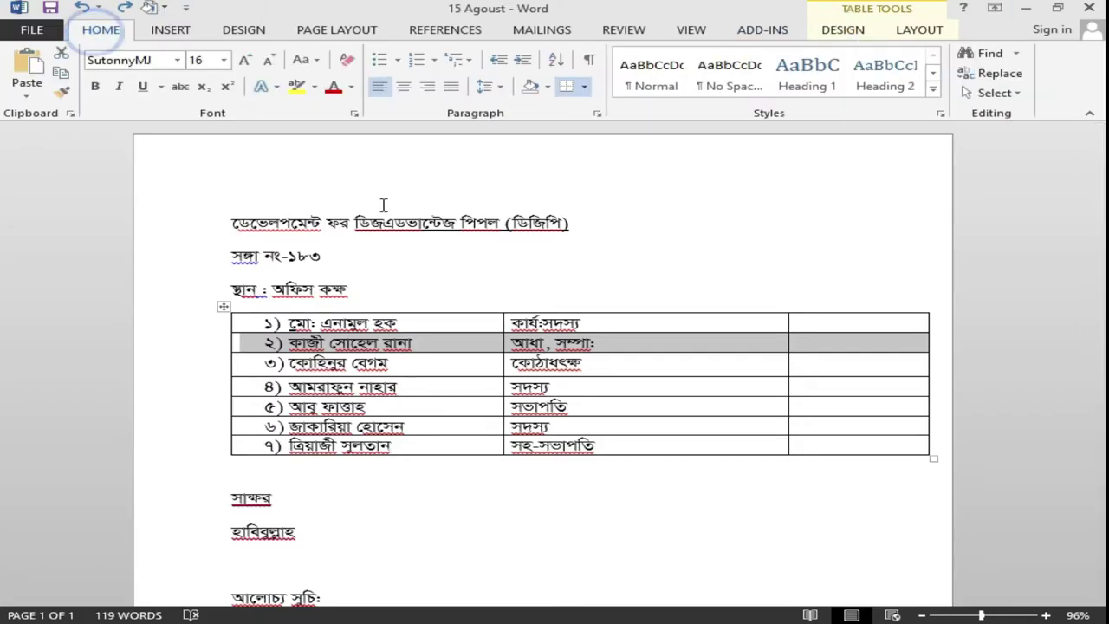
click(392, 321)
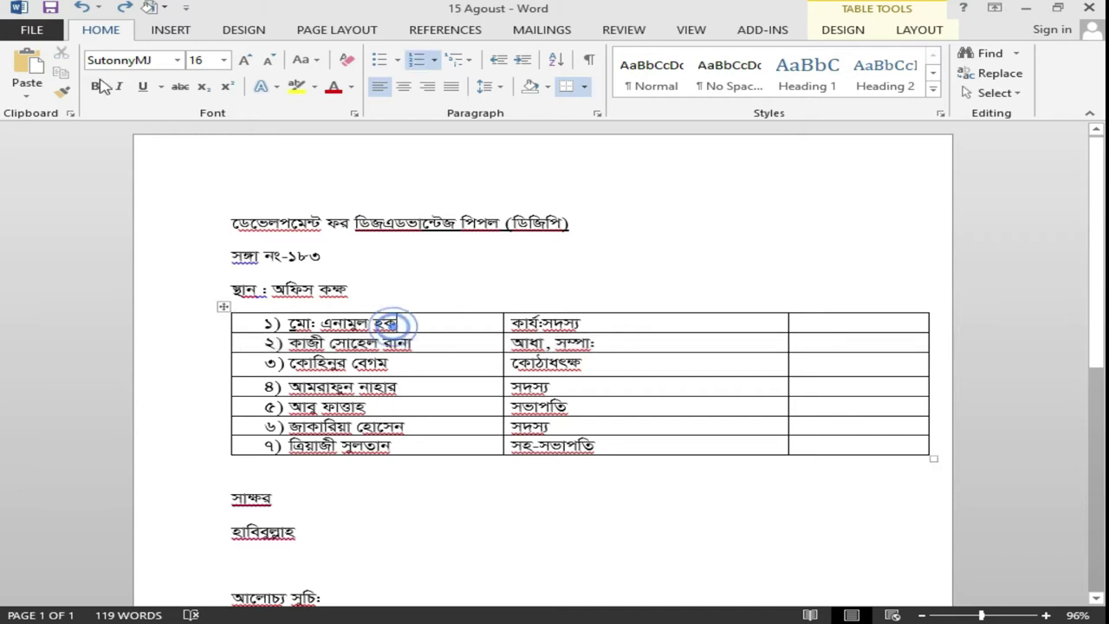
click(164, 33)
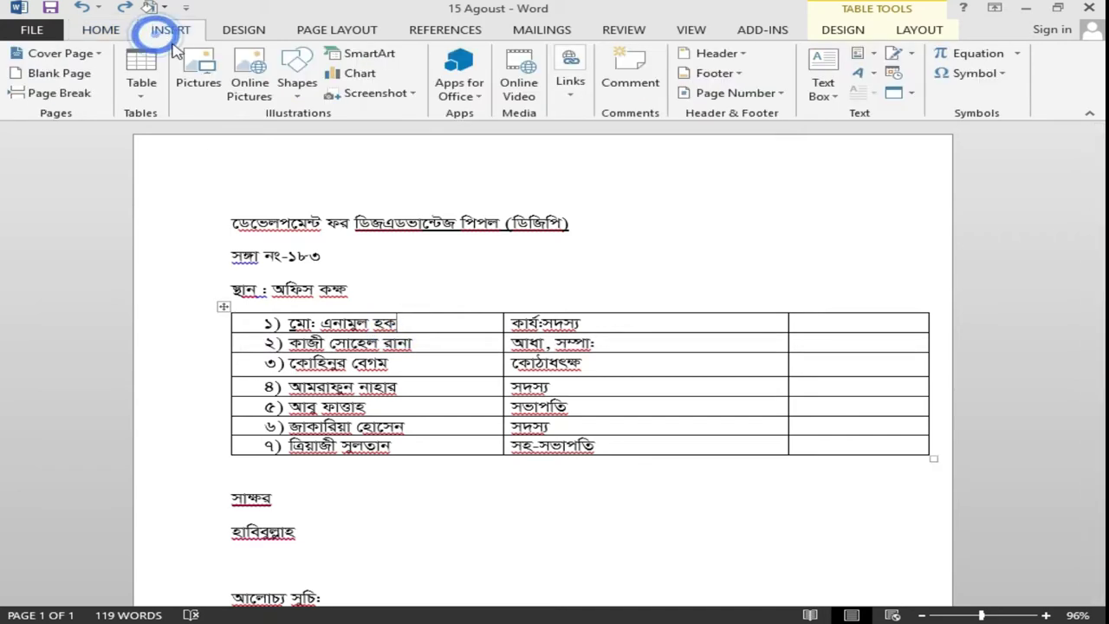
click(845, 28)
click(671, 337)
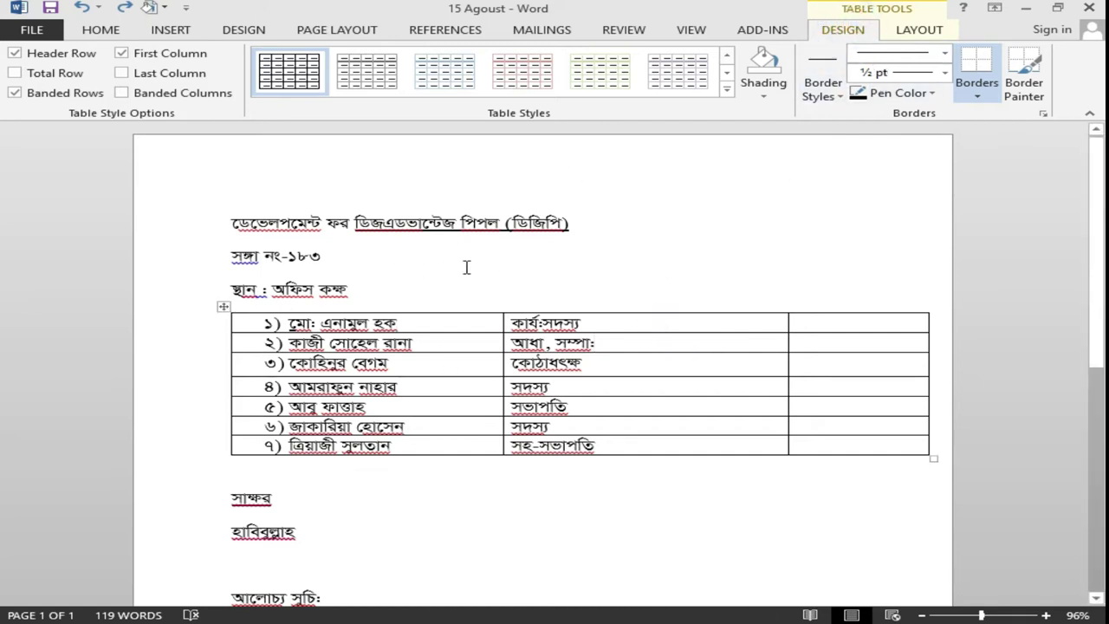
click(352, 252)
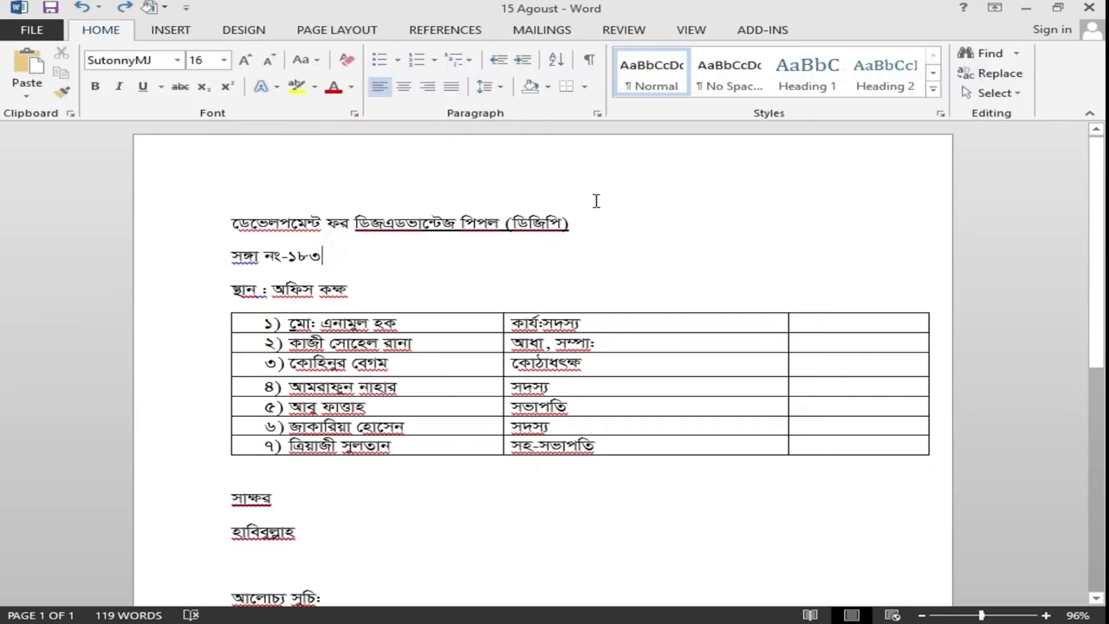
click(580, 218)
click(377, 266)
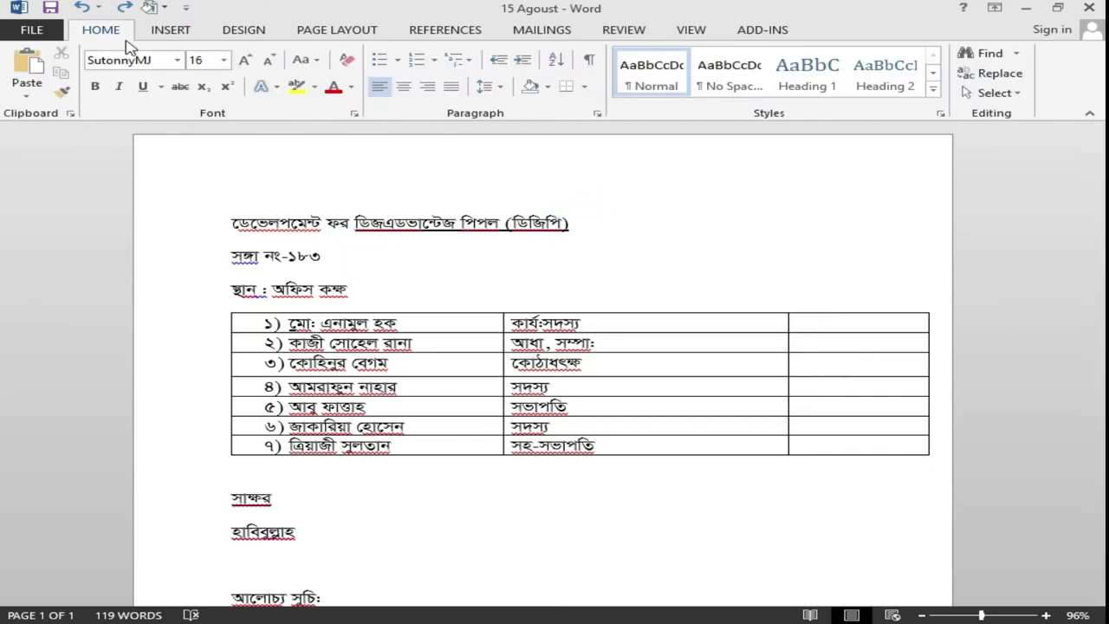
- Put the cursor inside the member table and bring up its Table Design options
click(870, 32)
click(392, 288)
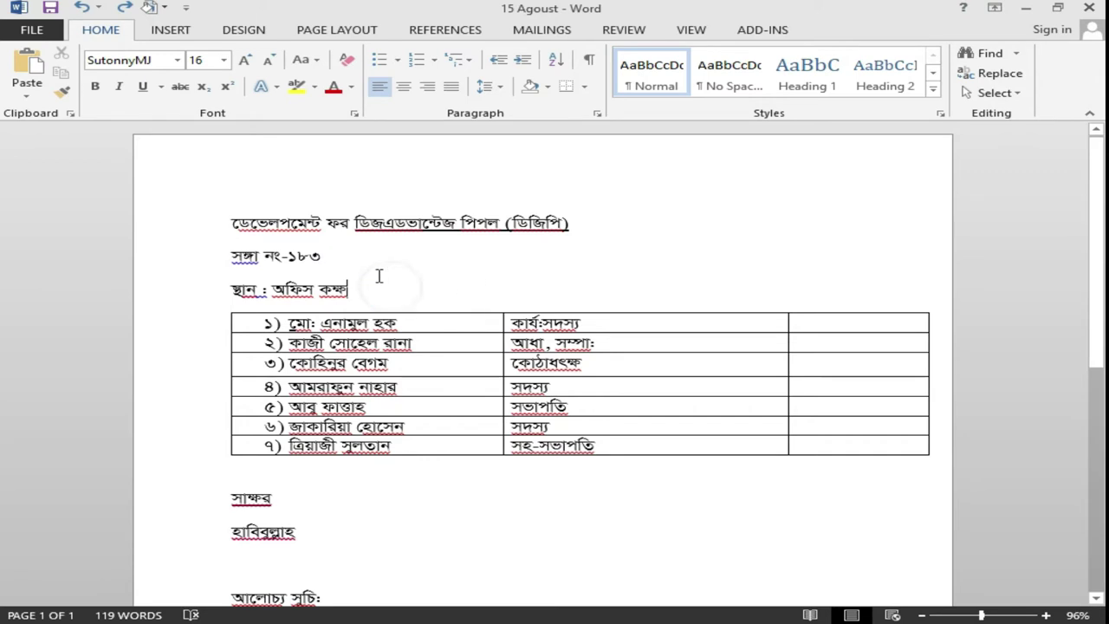
click(424, 323)
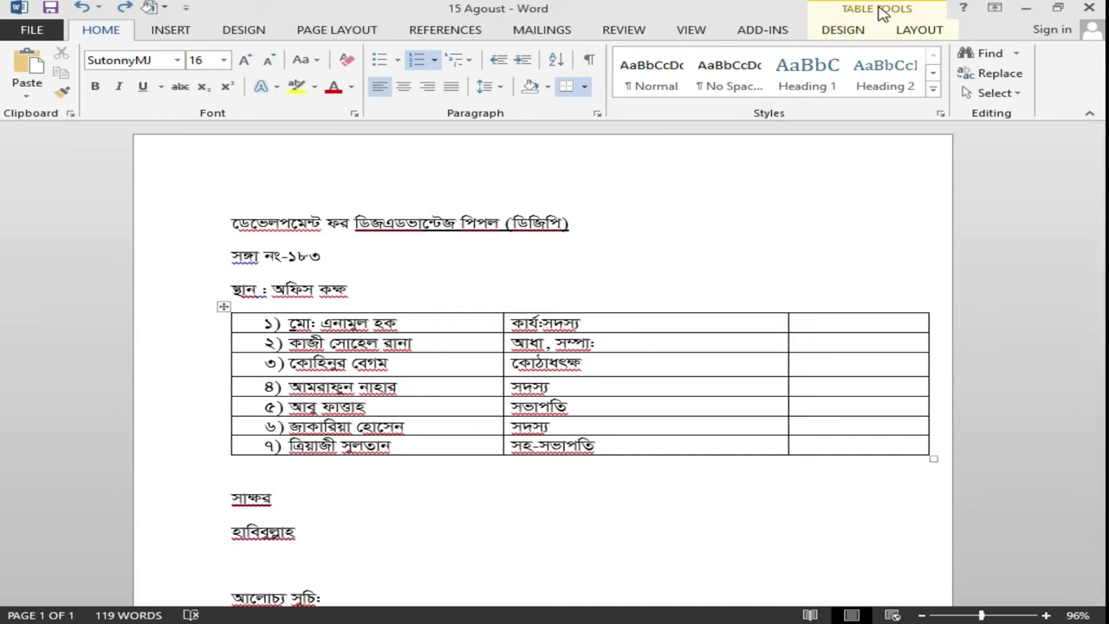
click(848, 36)
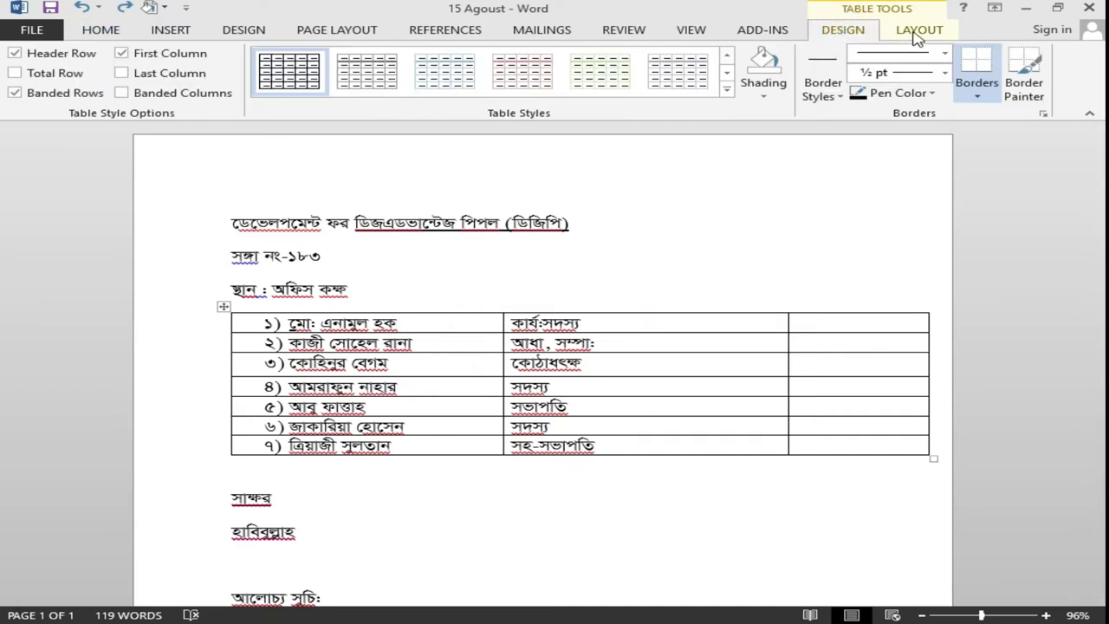
click(917, 31)
click(856, 33)
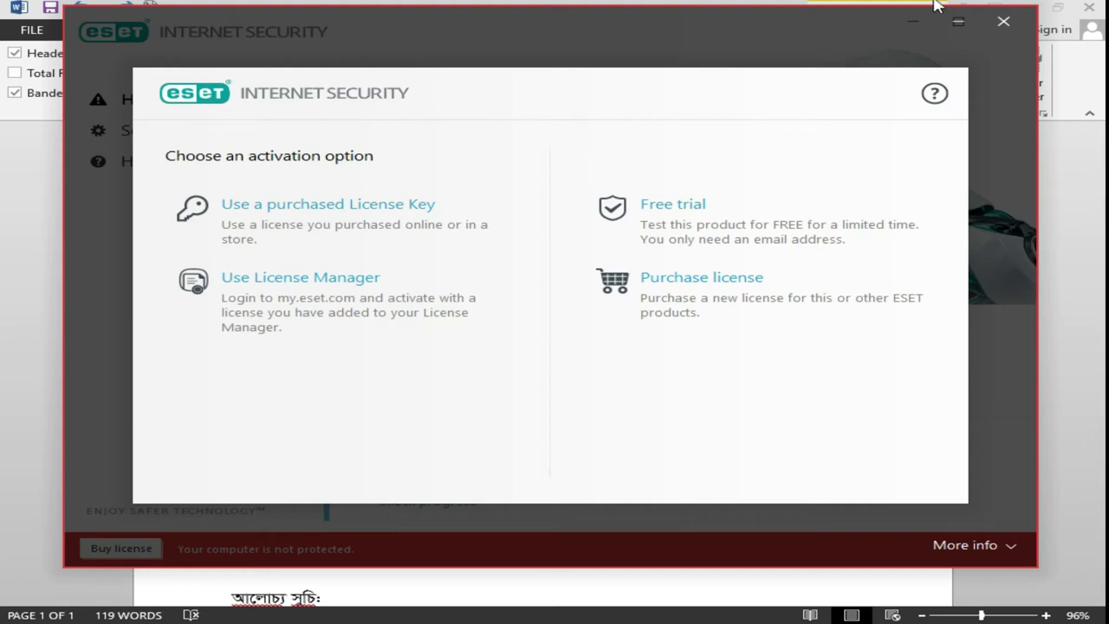
- Dismiss the ESET antivirus pop-ups and apply the light red-bordered table style
click(1004, 21)
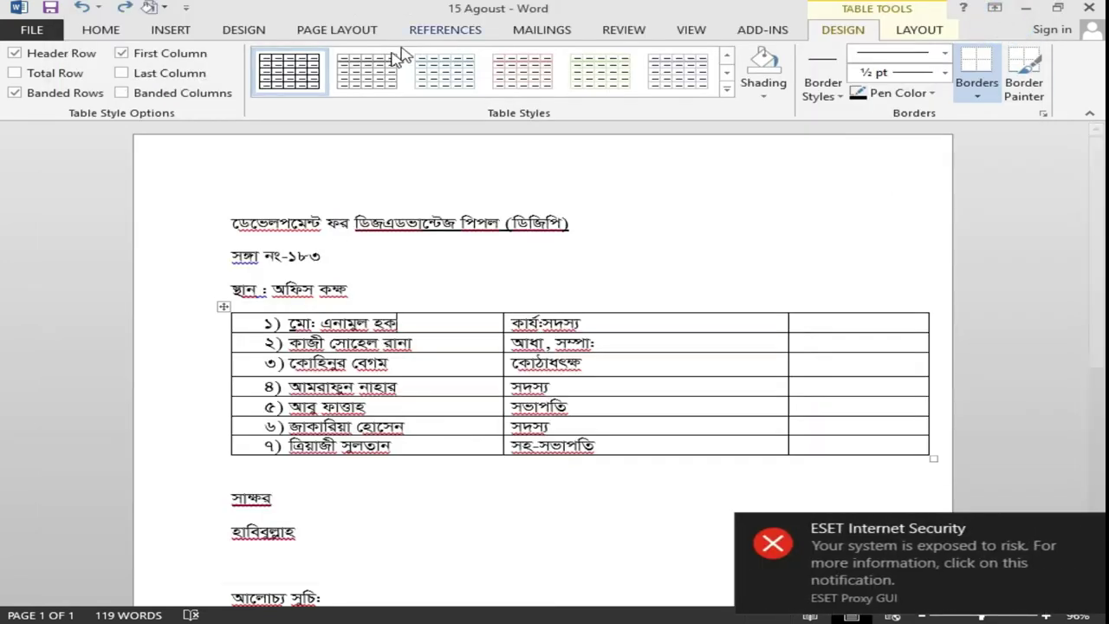
click(1085, 529)
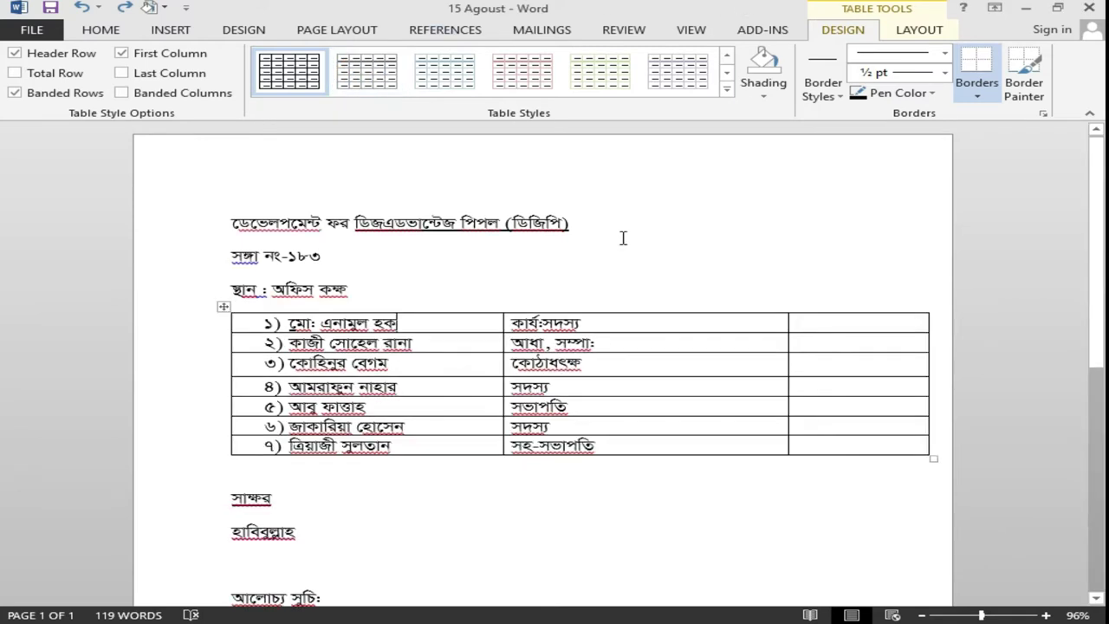
click(523, 76)
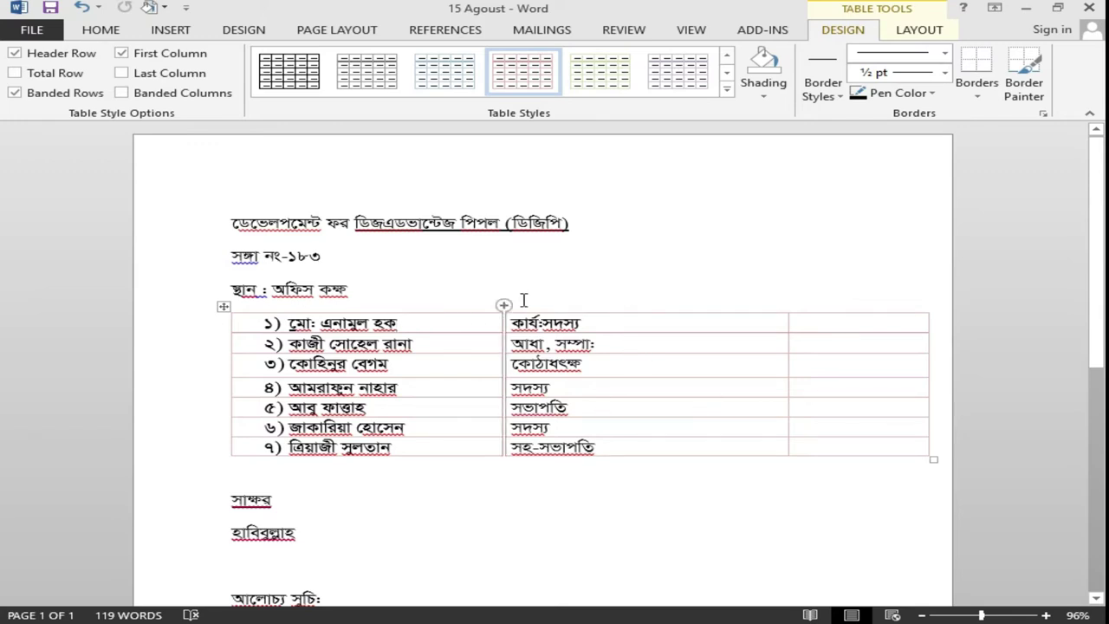
- Try the grey-bordered and teal grid table styles on the member table
click(680, 85)
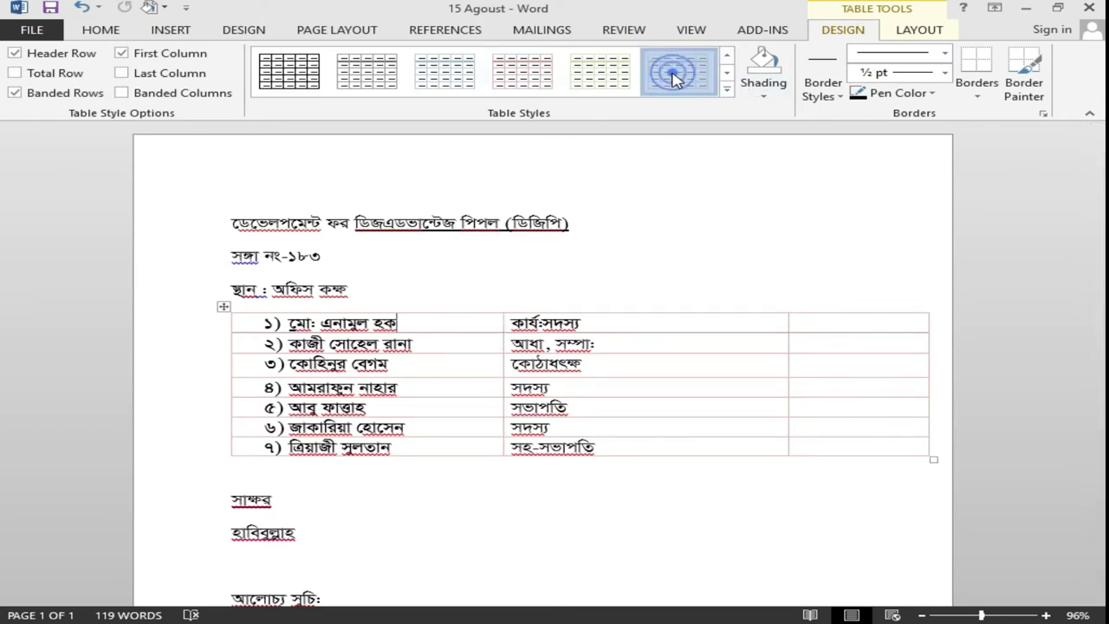
click(728, 89)
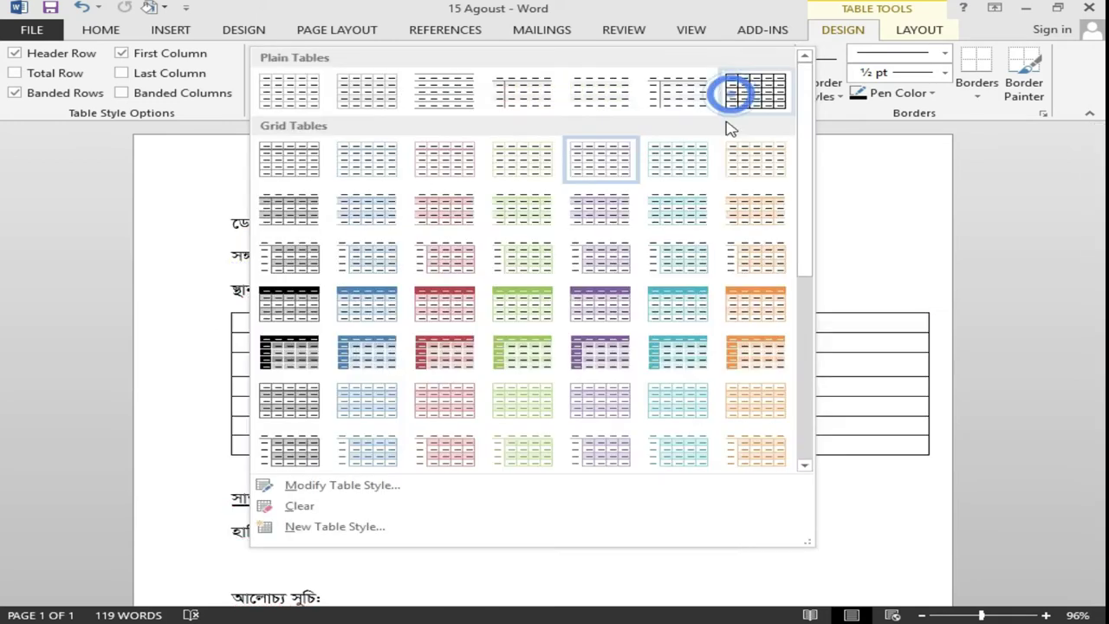
click(656, 373)
click(479, 355)
click(598, 355)
click(622, 338)
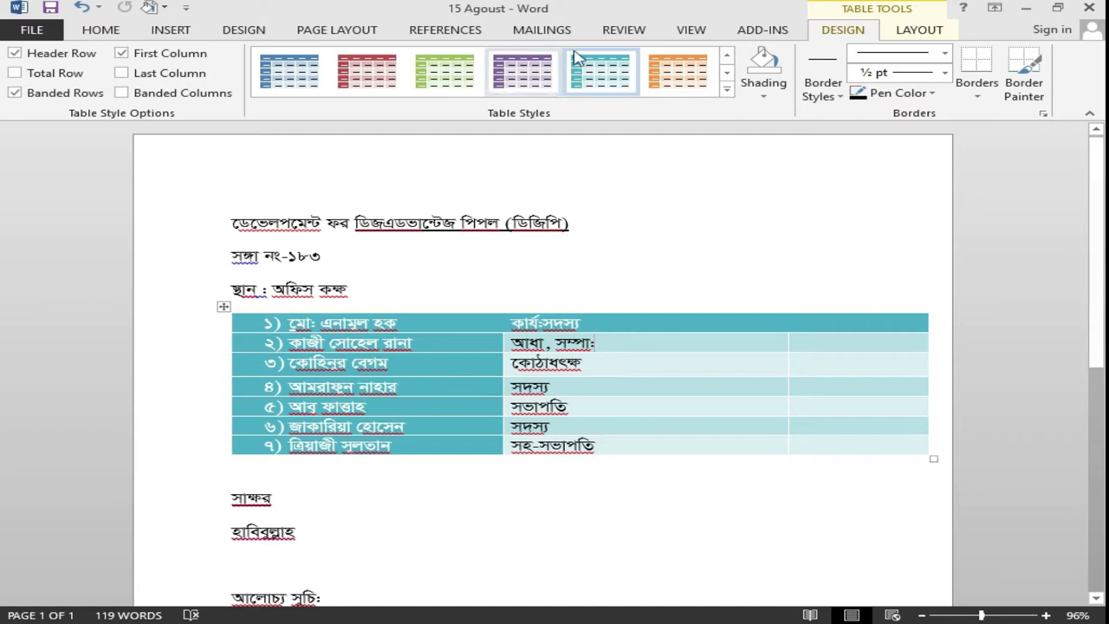
- Apply the light green colourful grid style and inspect the second member row
click(726, 88)
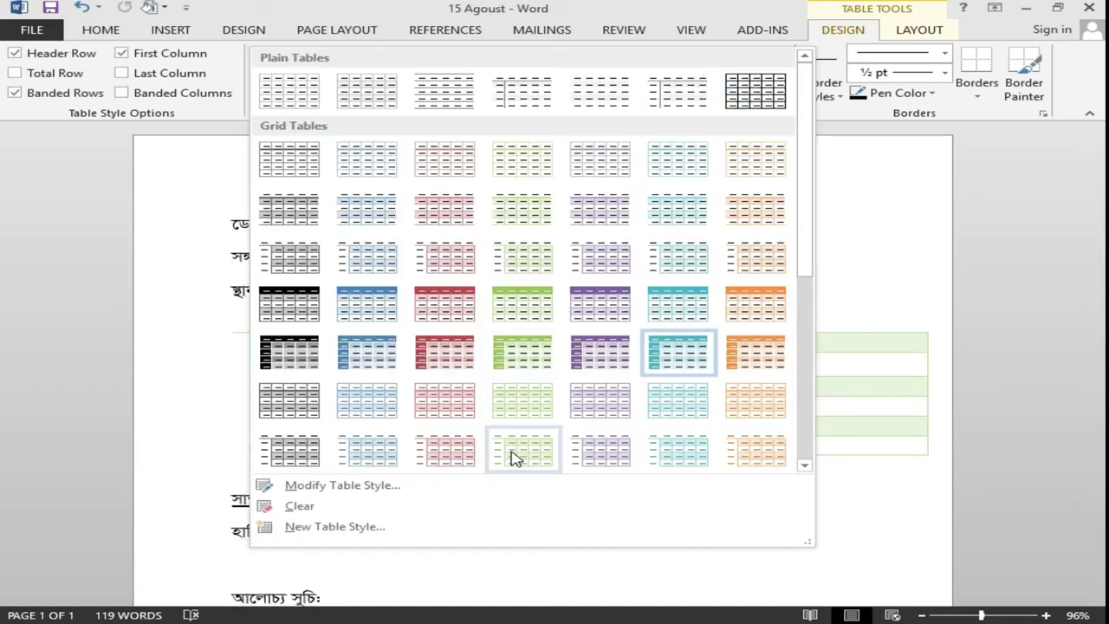
click(518, 452)
click(549, 393)
click(341, 391)
click(346, 350)
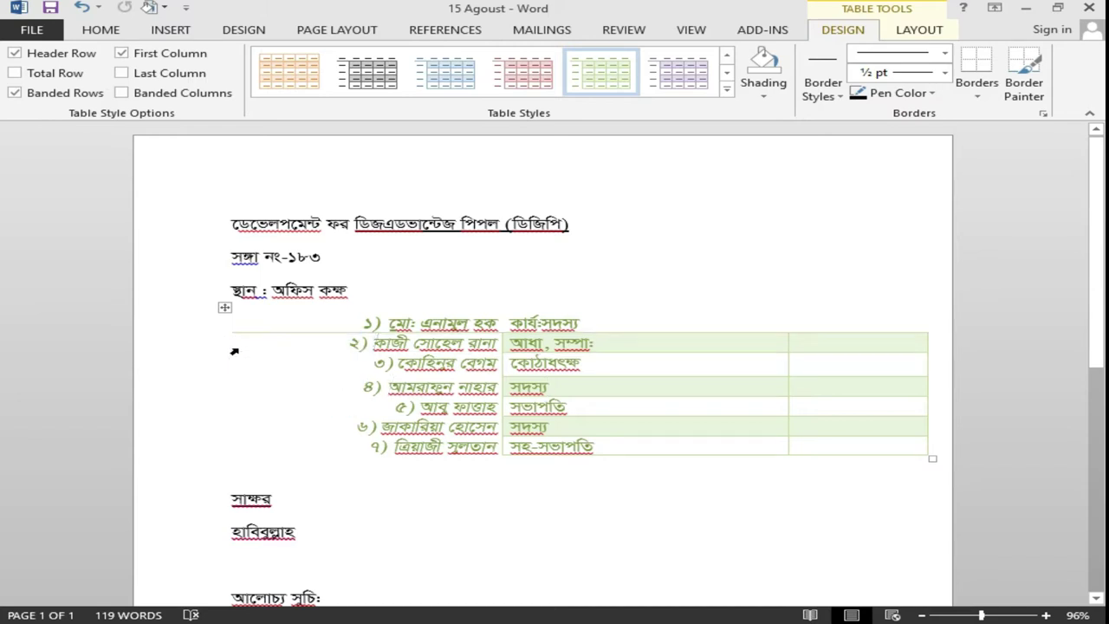
click(233, 343)
click(433, 344)
- Apply the orange list table style from further down the gallery
click(726, 87)
scroll(644, 428, down, 4)
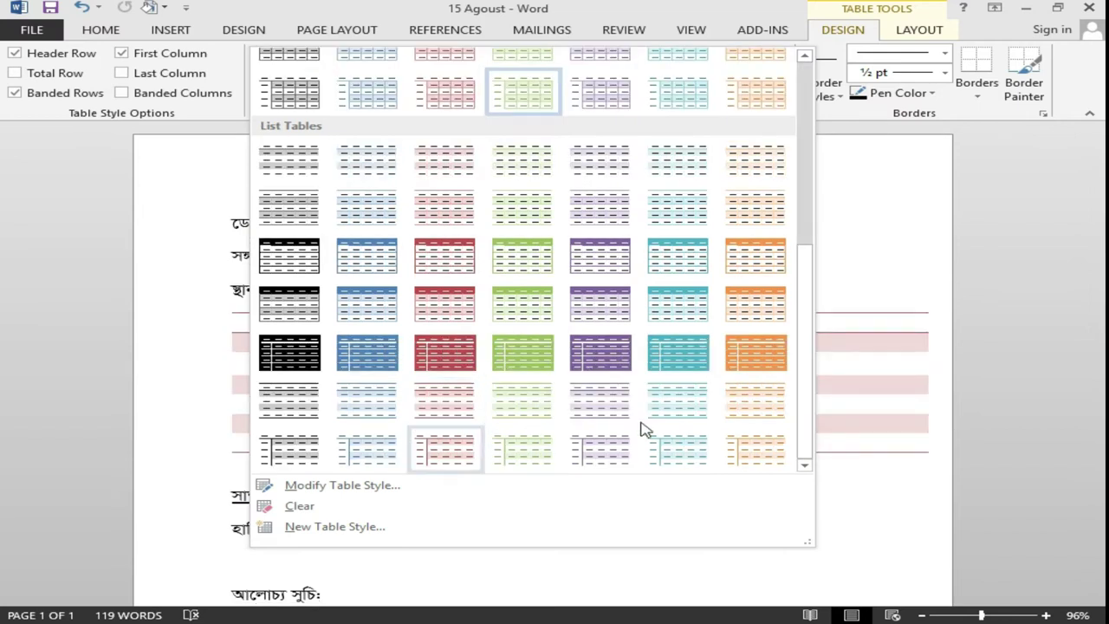
drag(802, 286, 805, 297)
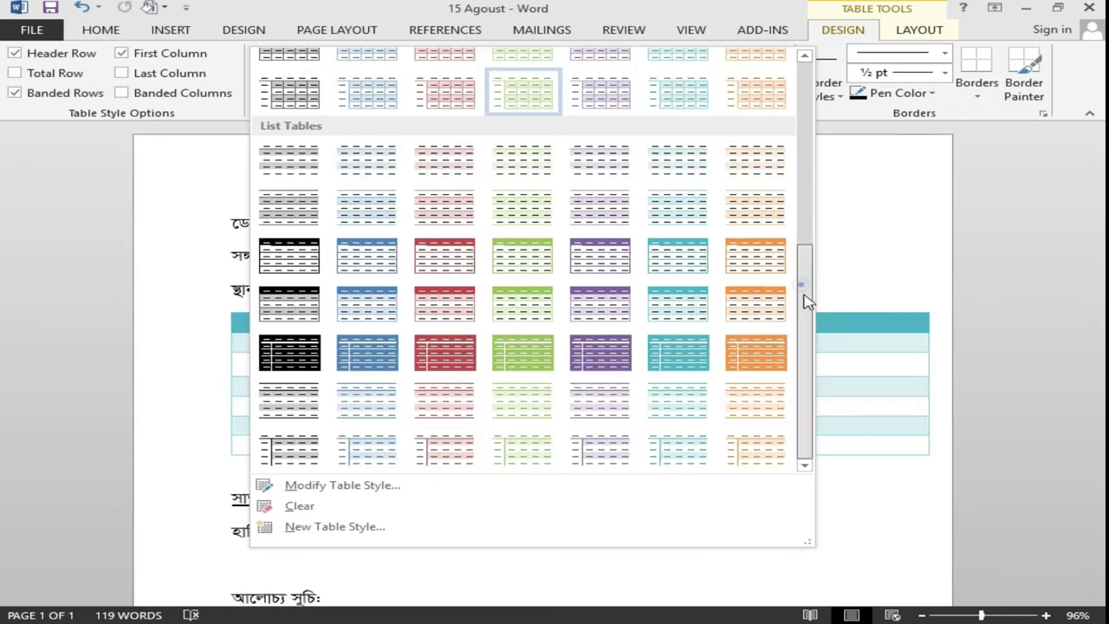
click(731, 450)
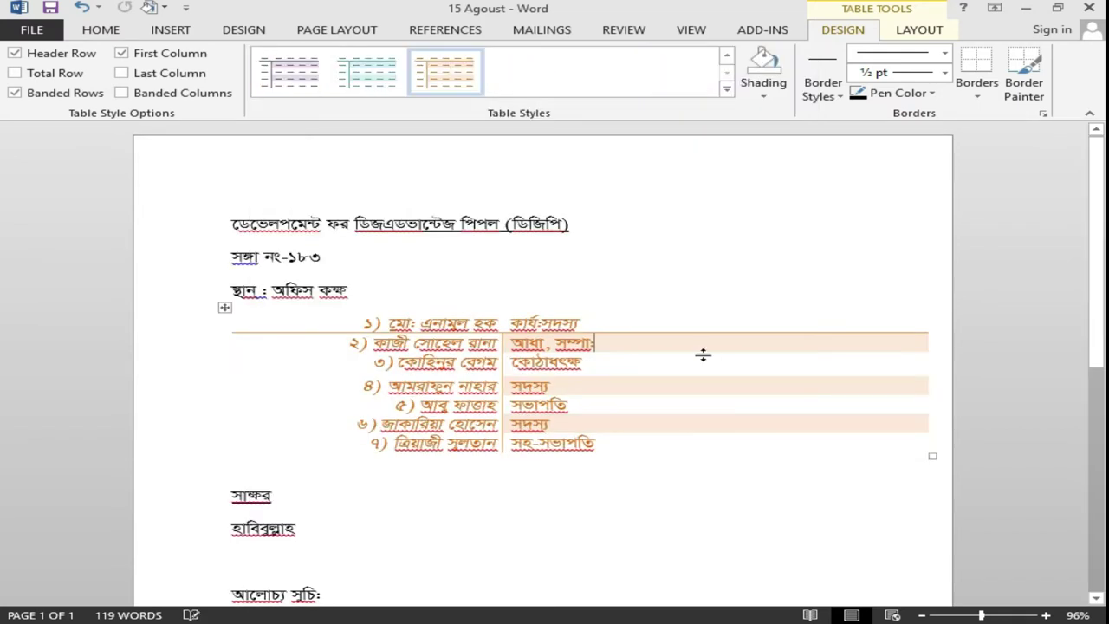
- Apply the first Plain Tables grid style to the member table
click(727, 91)
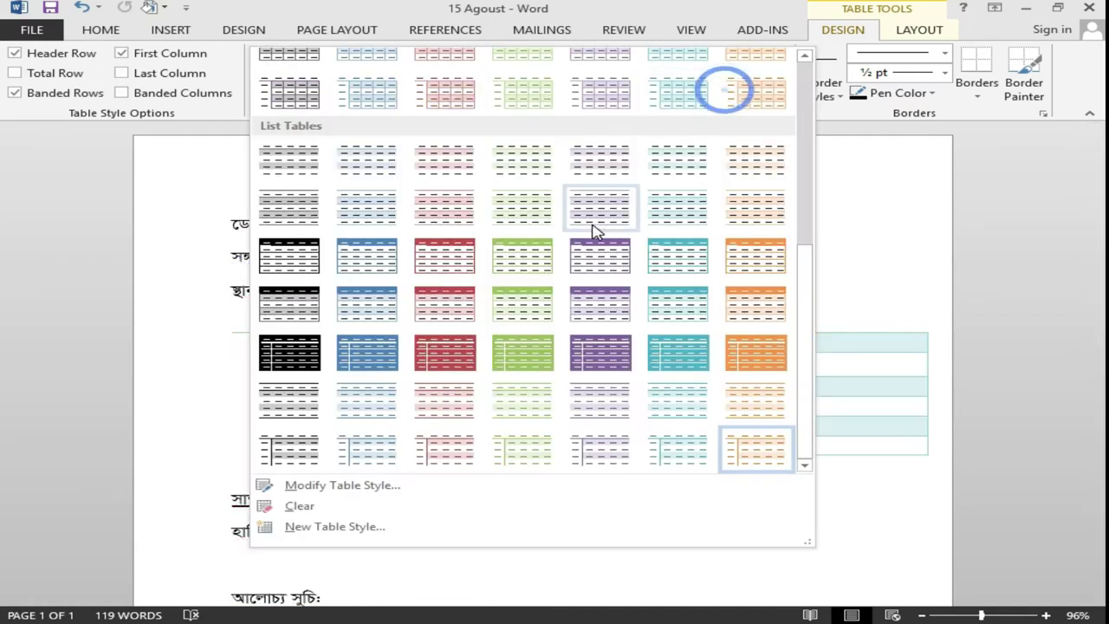
scroll(563, 173, up, 5)
click(286, 89)
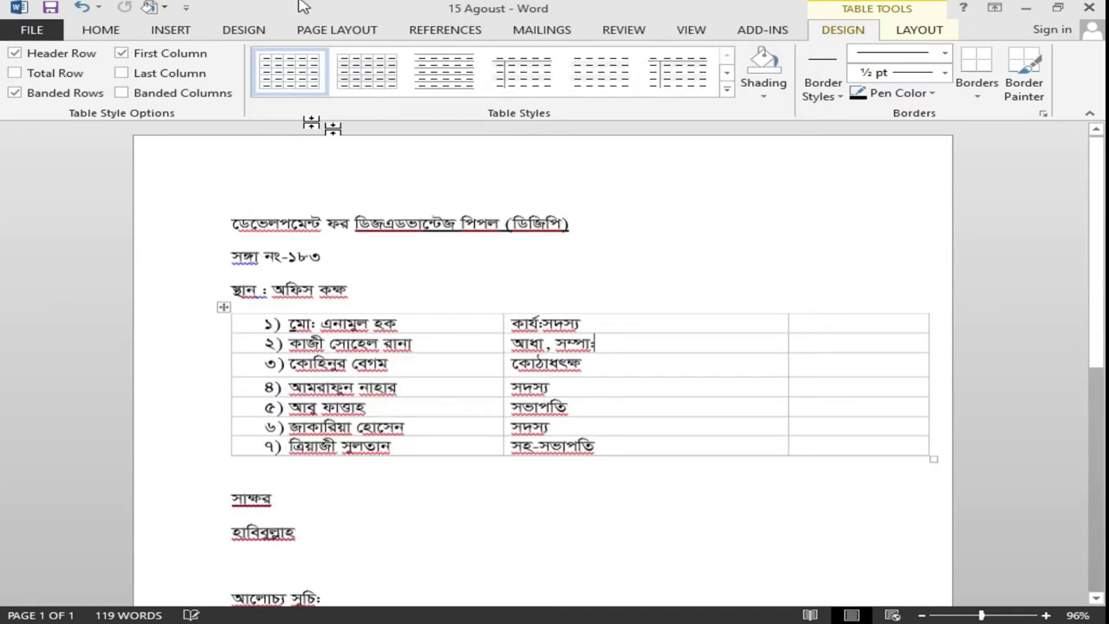
click(554, 310)
- Apply the teal-green (Accent 5) Grid Table style from the full table styles gallery
click(517, 267)
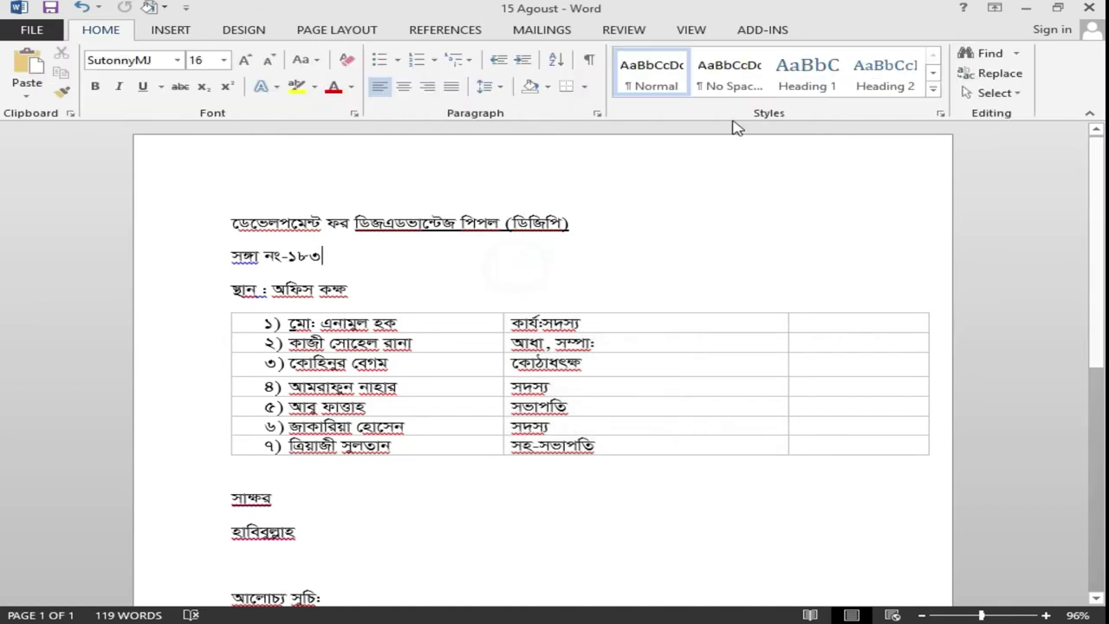
click(392, 403)
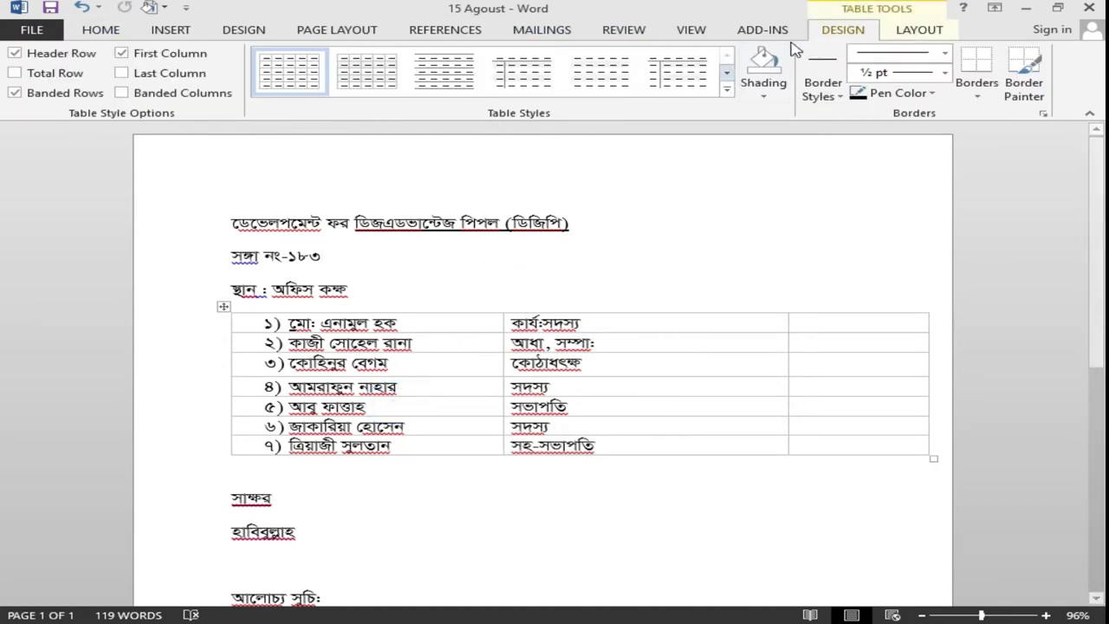
click(726, 89)
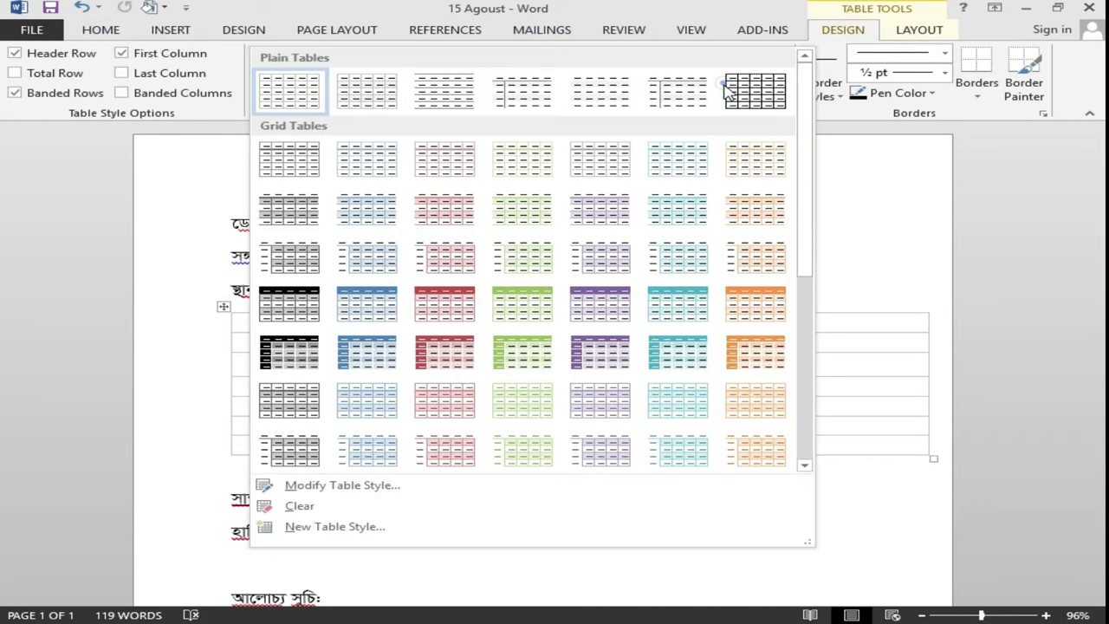
click(516, 273)
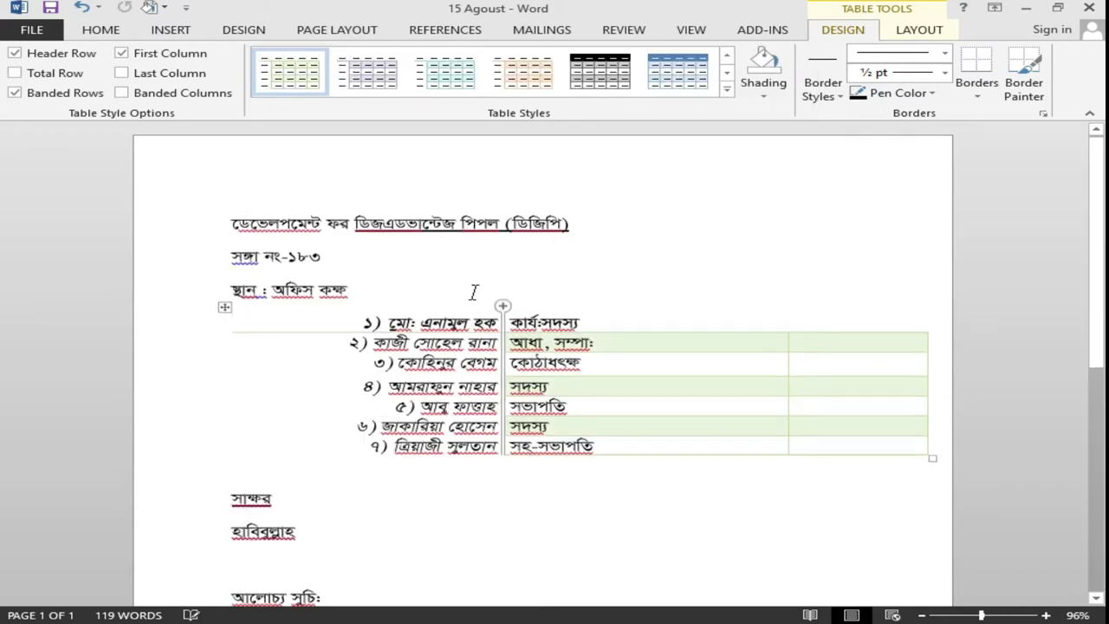
click(726, 90)
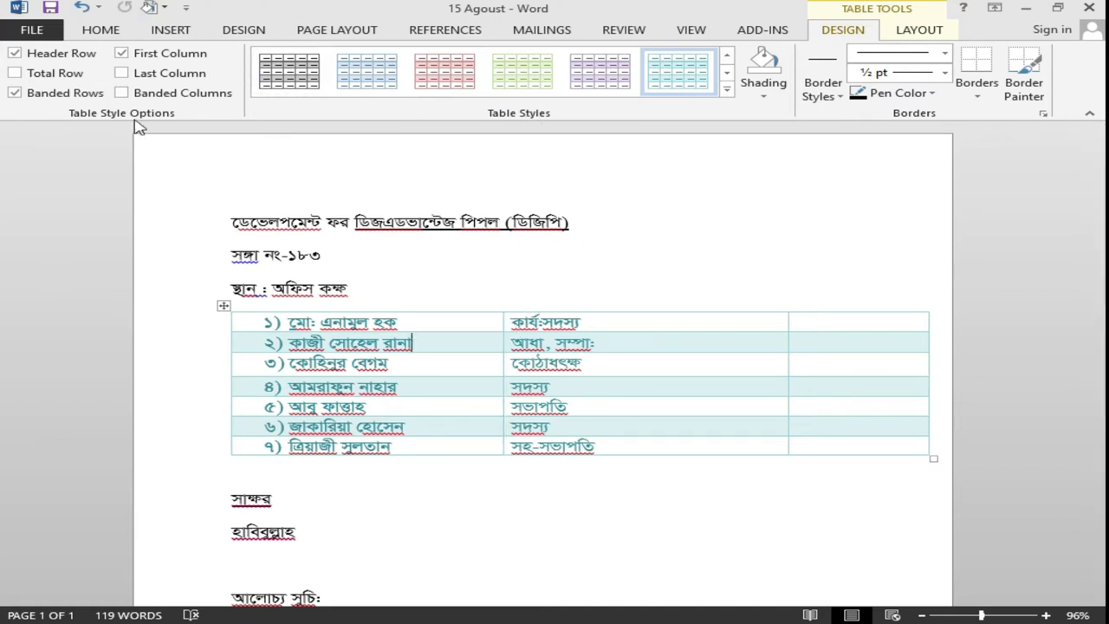
- Toggle header-row formatting, leaving it off, with the cursor back in the member table
click(15, 53)
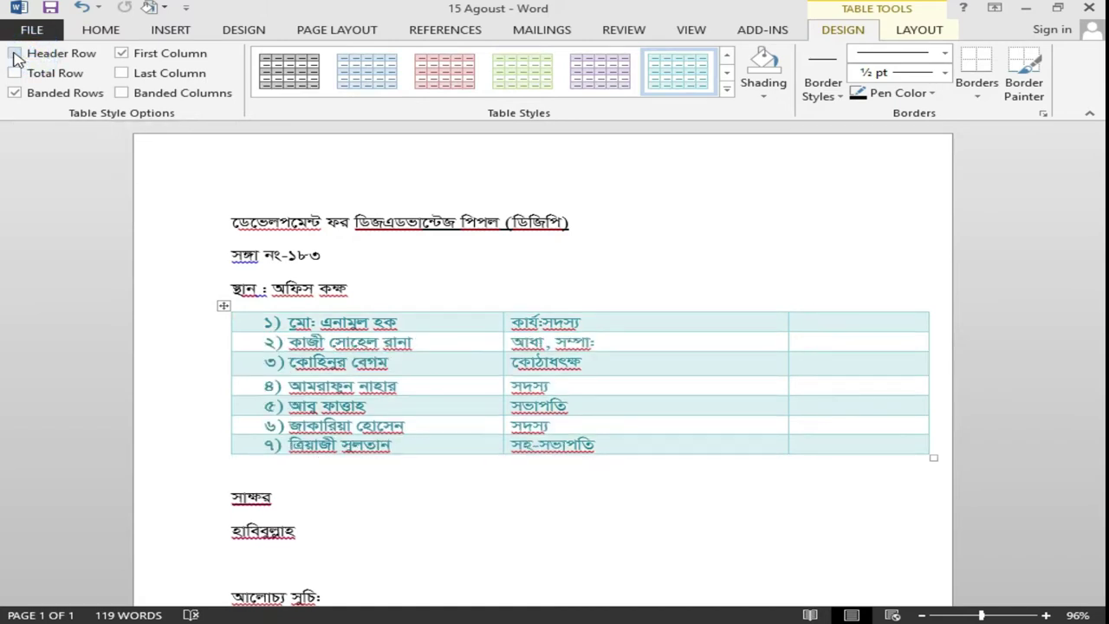
click(15, 54)
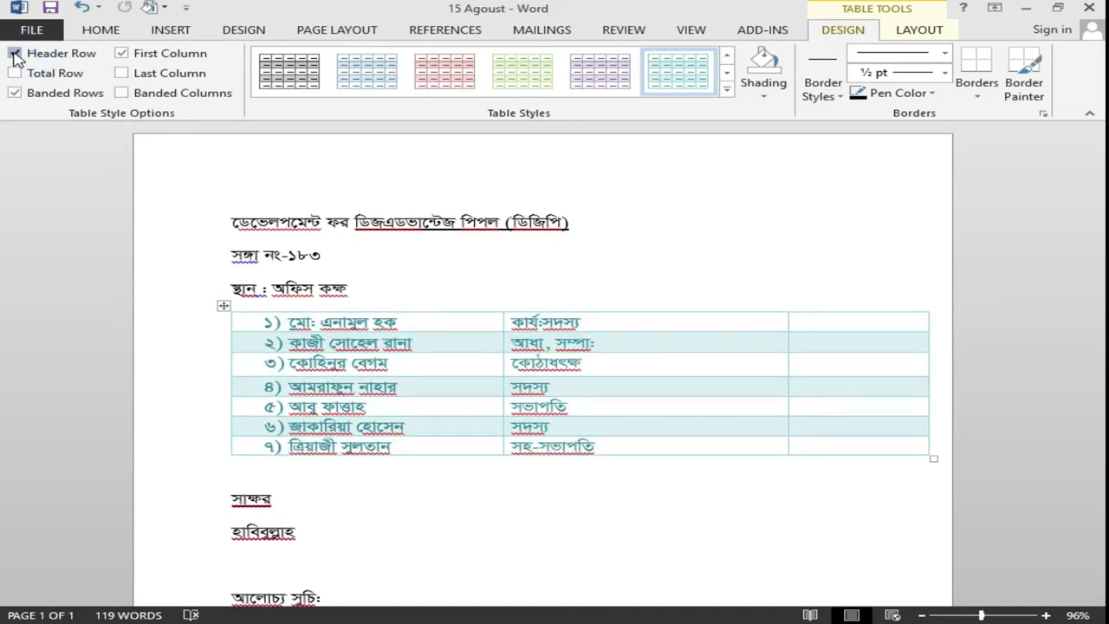
click(15, 53)
click(459, 322)
click(629, 322)
click(468, 322)
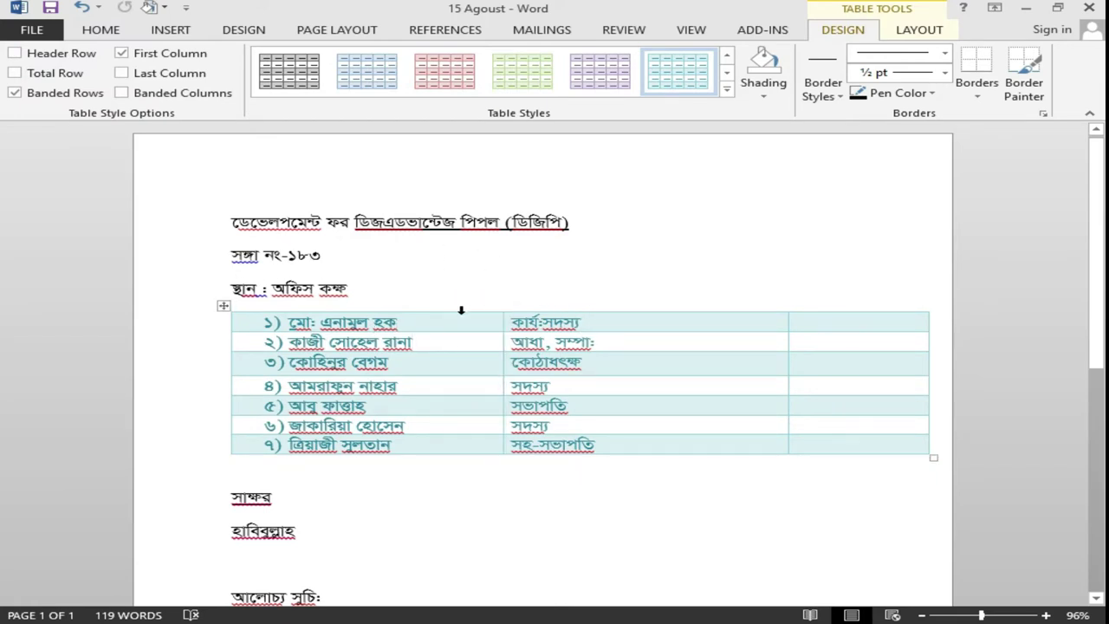
click(438, 340)
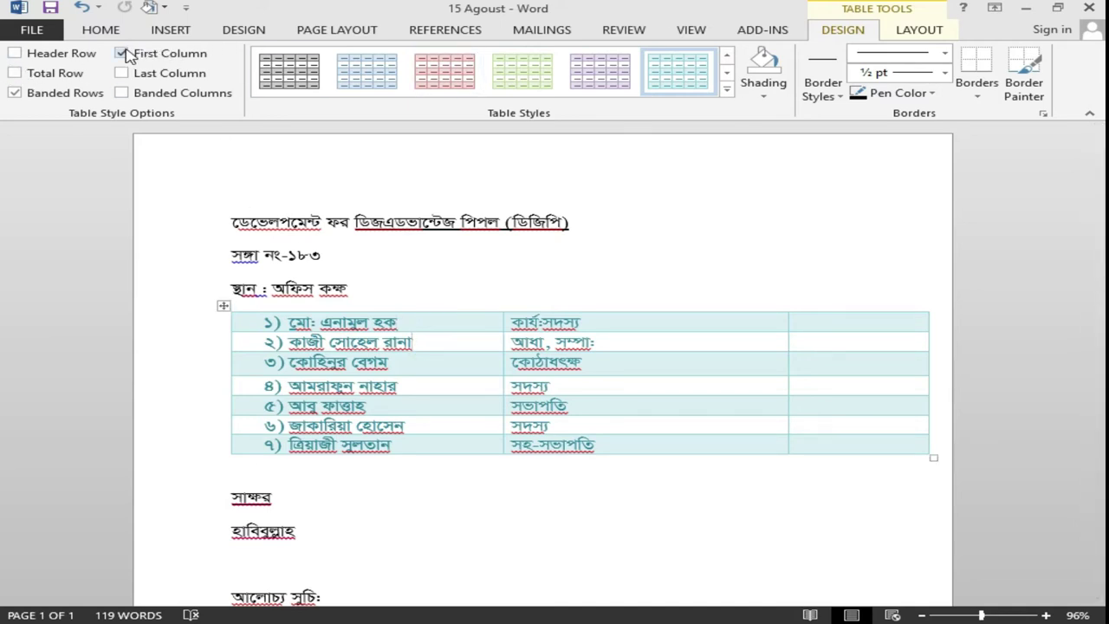
- Toggle first-column emphasis repeatedly to compare the table's look
click(120, 56)
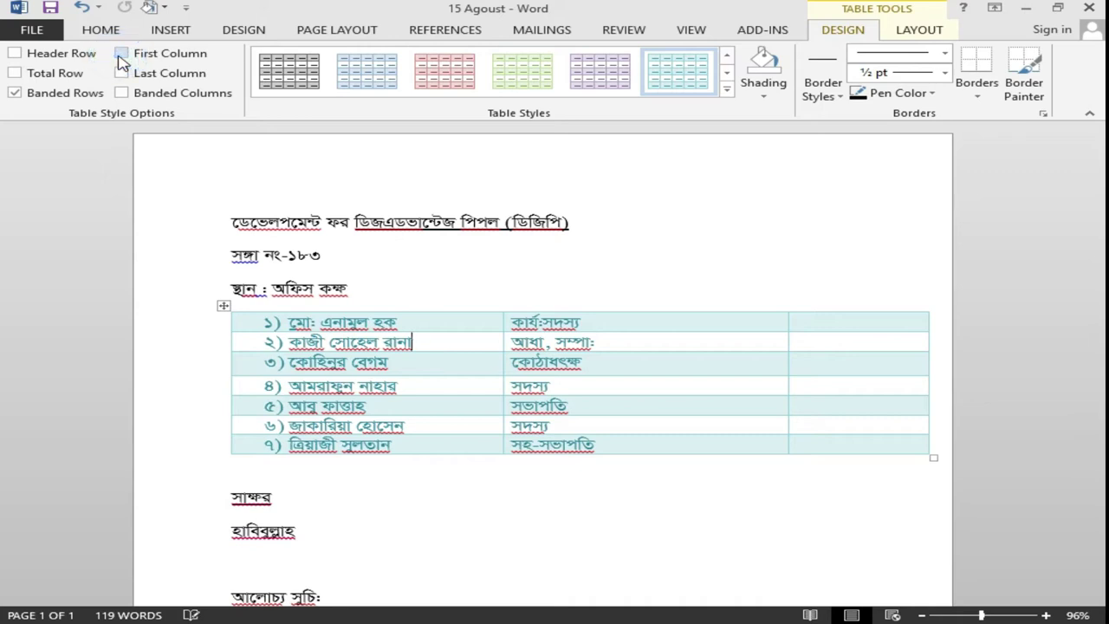
click(121, 55)
click(121, 55)
click(122, 56)
click(121, 55)
click(121, 56)
click(274, 324)
click(315, 324)
- Select and then deselect the name in row 2's first cell
click(315, 425)
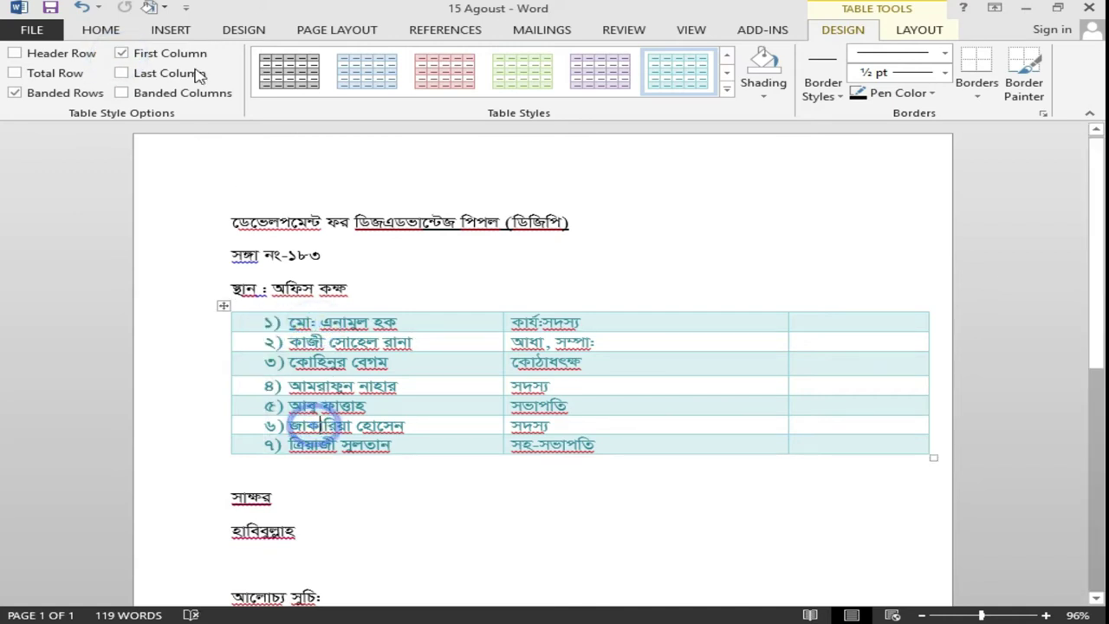
click(97, 29)
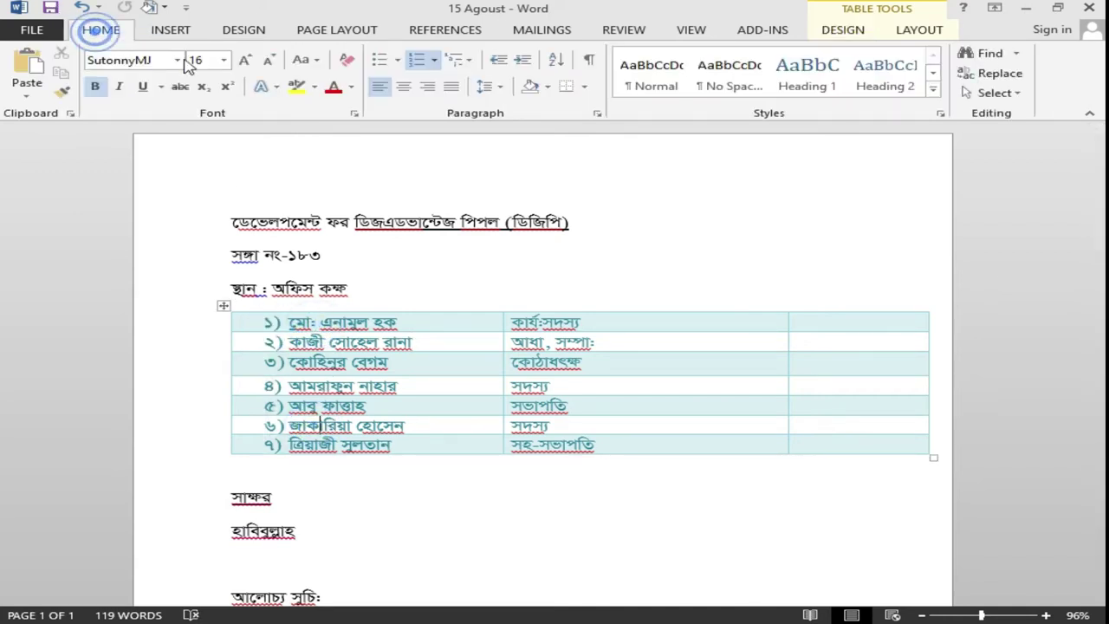
triple_click(422, 344)
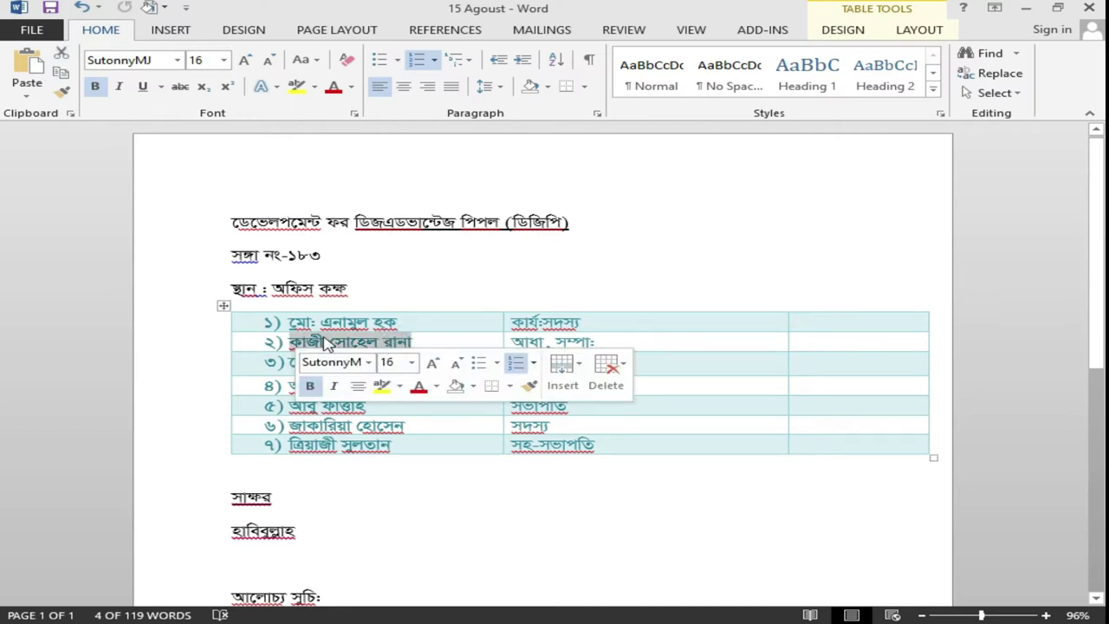
click(327, 343)
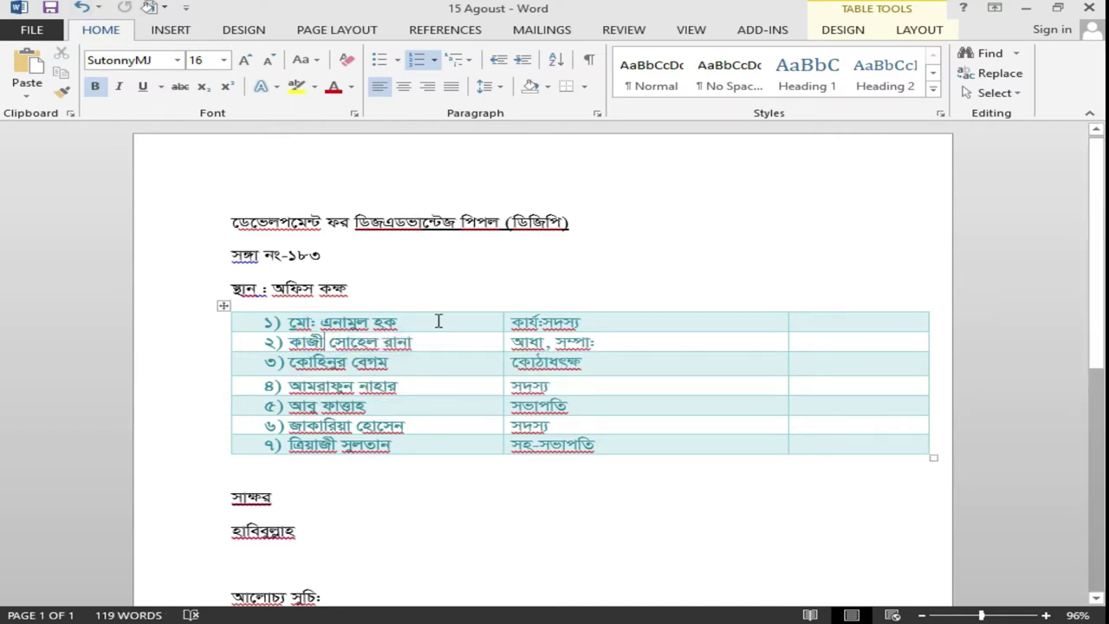
- Switch the table from first-column emphasis to header-row emphasis
click(827, 32)
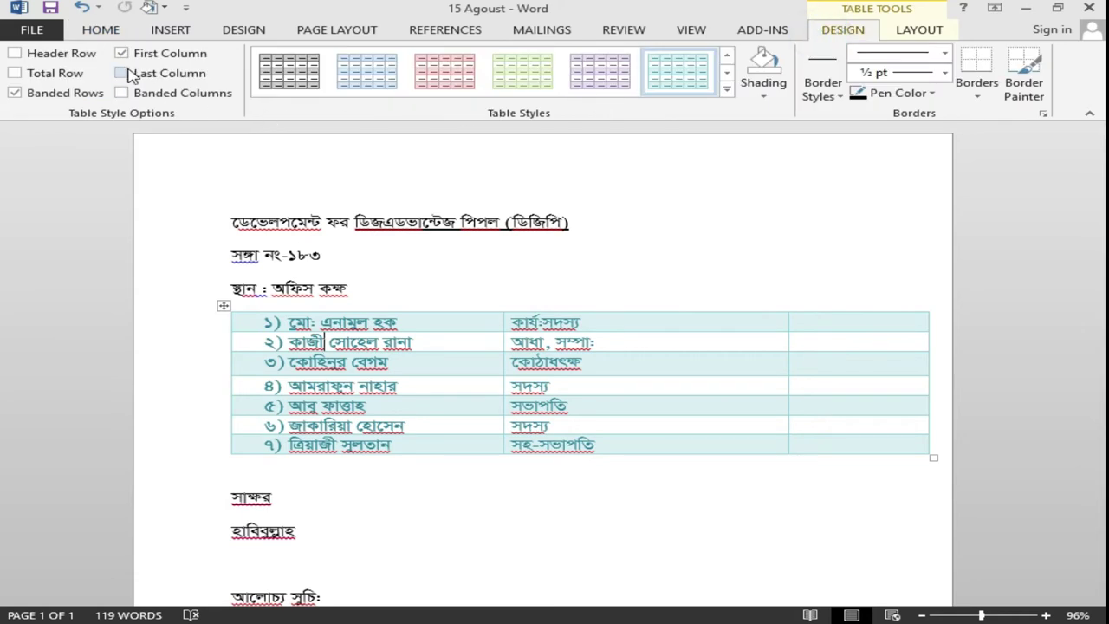
click(130, 54)
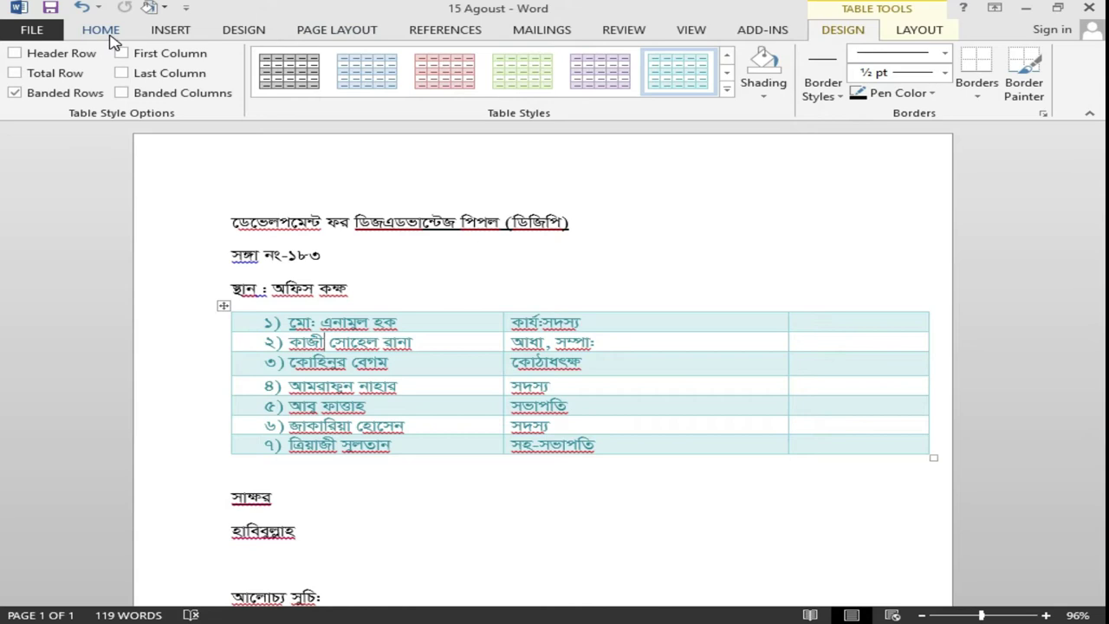
click(110, 35)
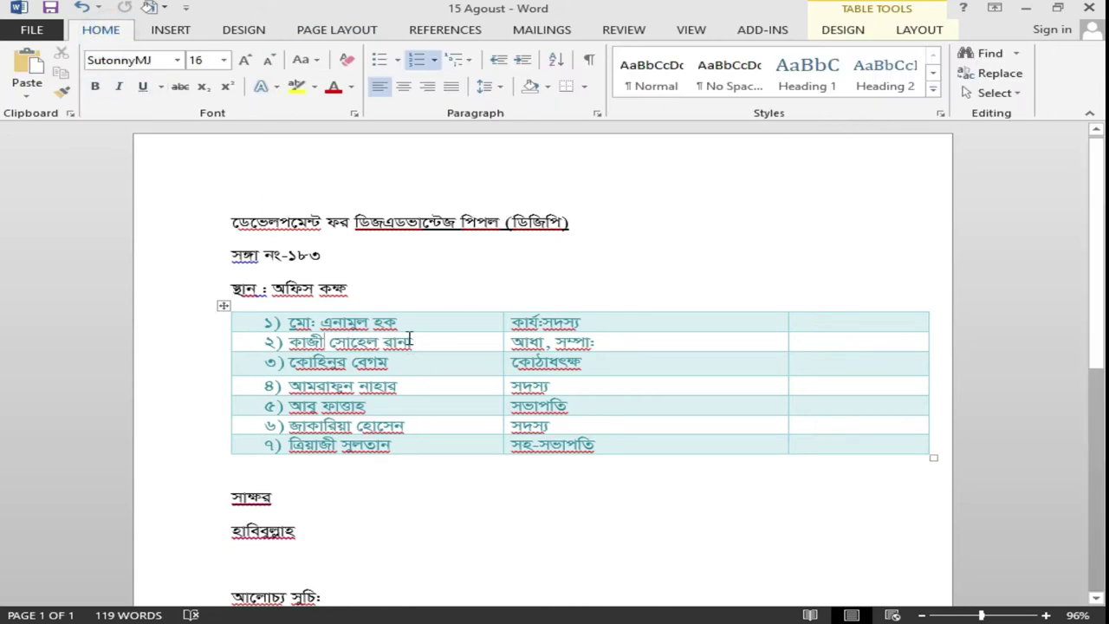
drag(410, 339, 331, 341)
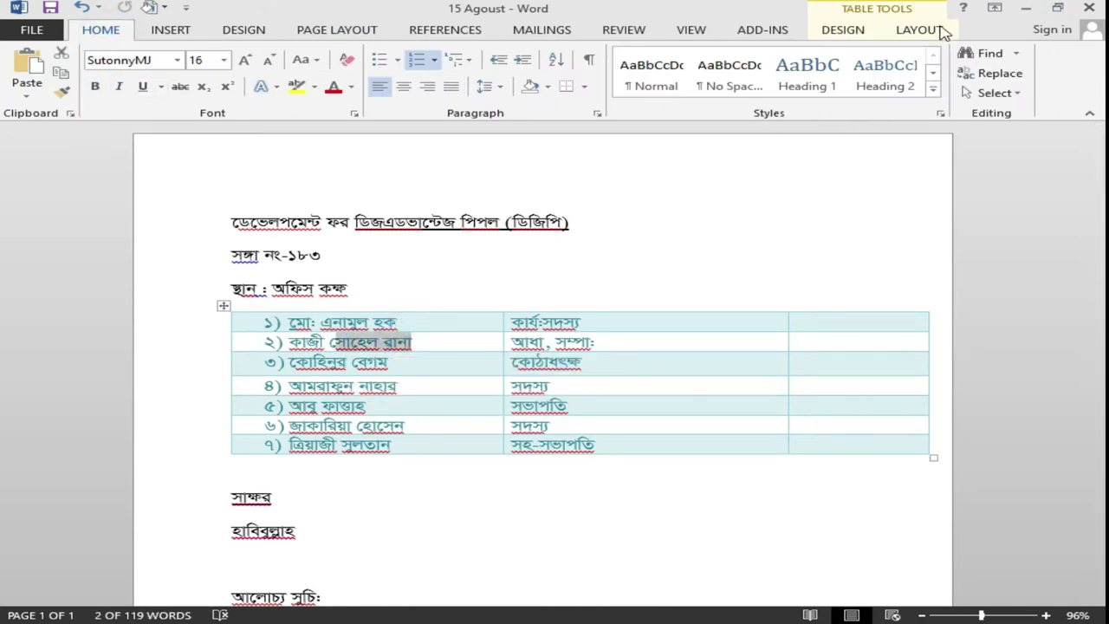
click(821, 34)
click(120, 55)
click(121, 55)
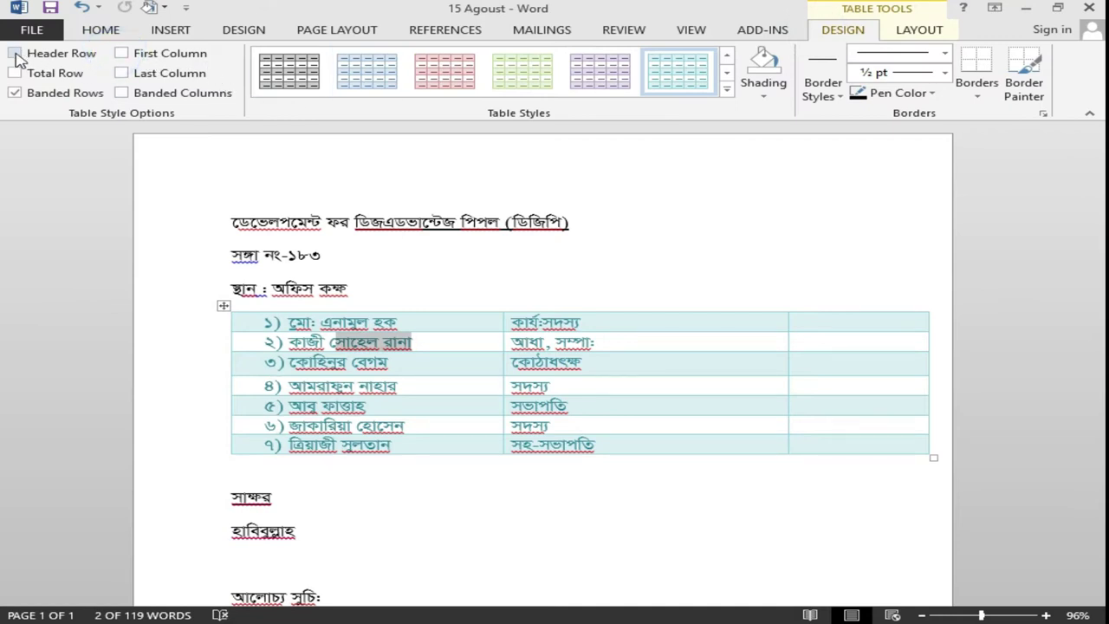
click(15, 54)
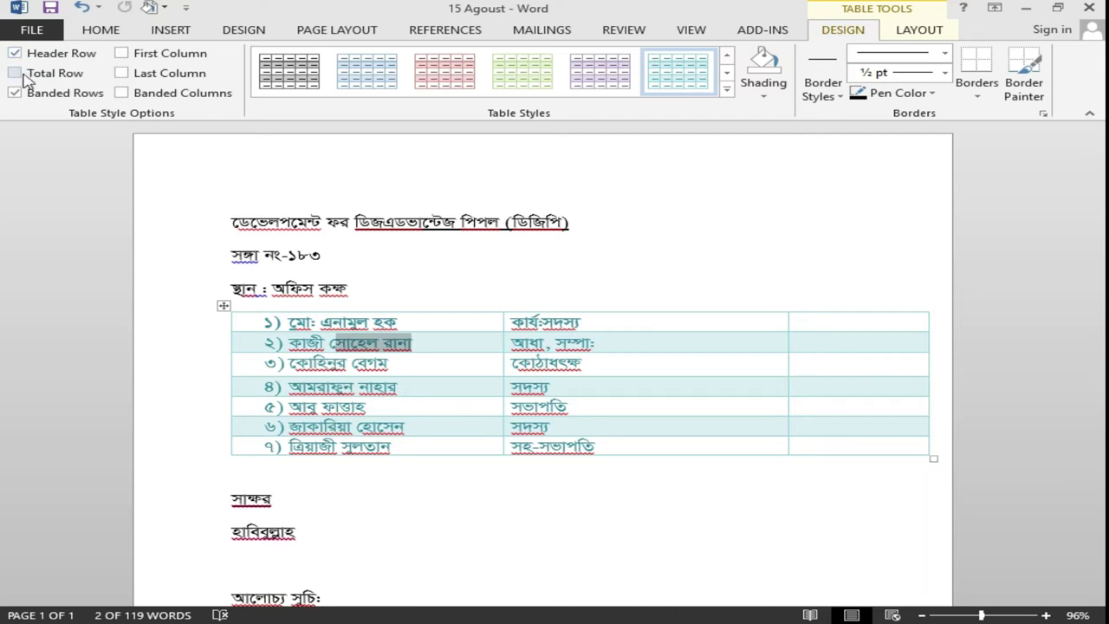
- Compare total-row emphasis on and off, leaving it on, and make row 6 taller
click(16, 74)
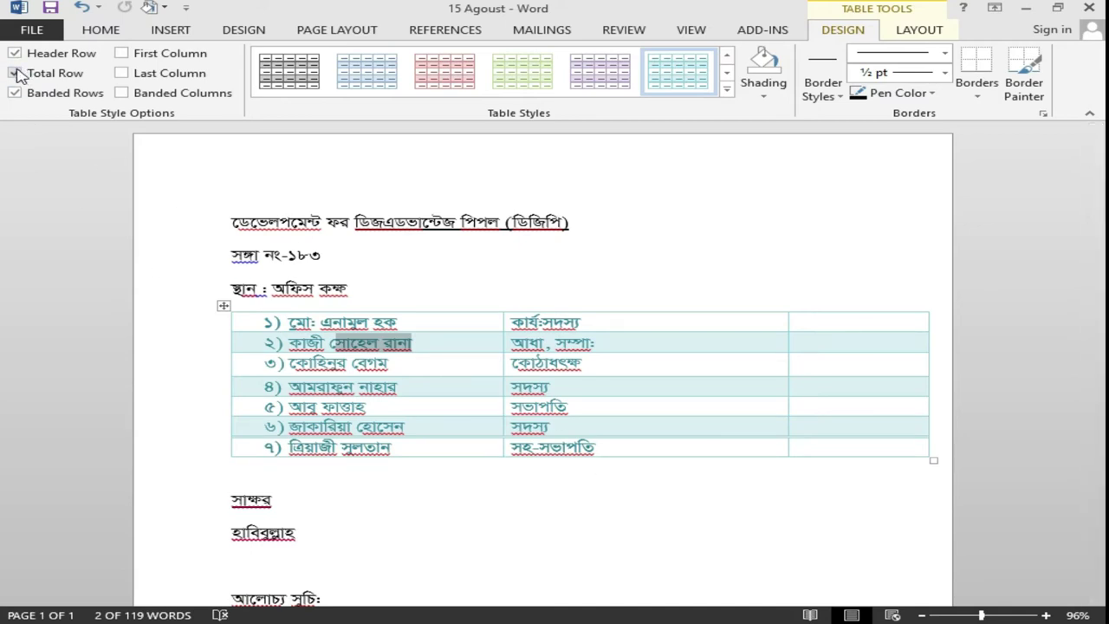
click(16, 72)
click(16, 73)
click(15, 73)
click(387, 362)
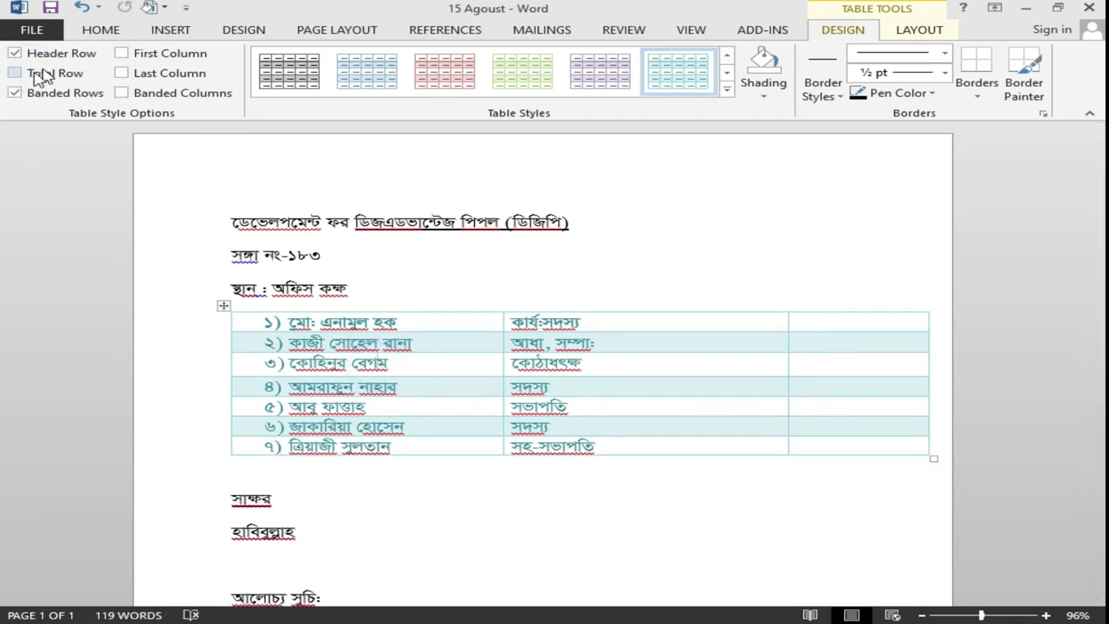
click(18, 75)
click(17, 75)
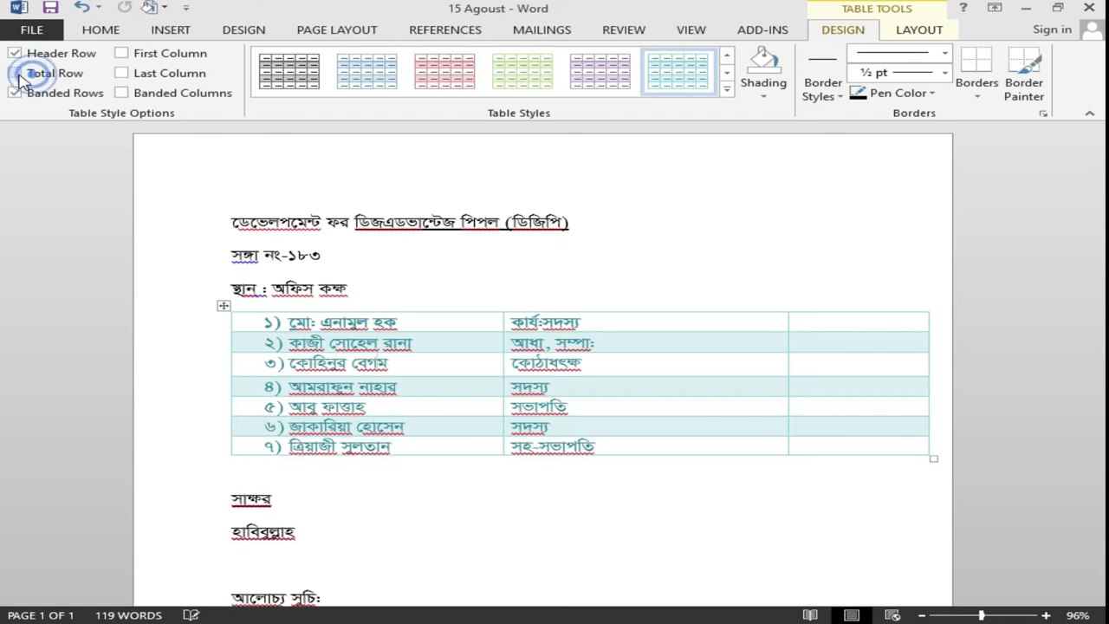
click(17, 74)
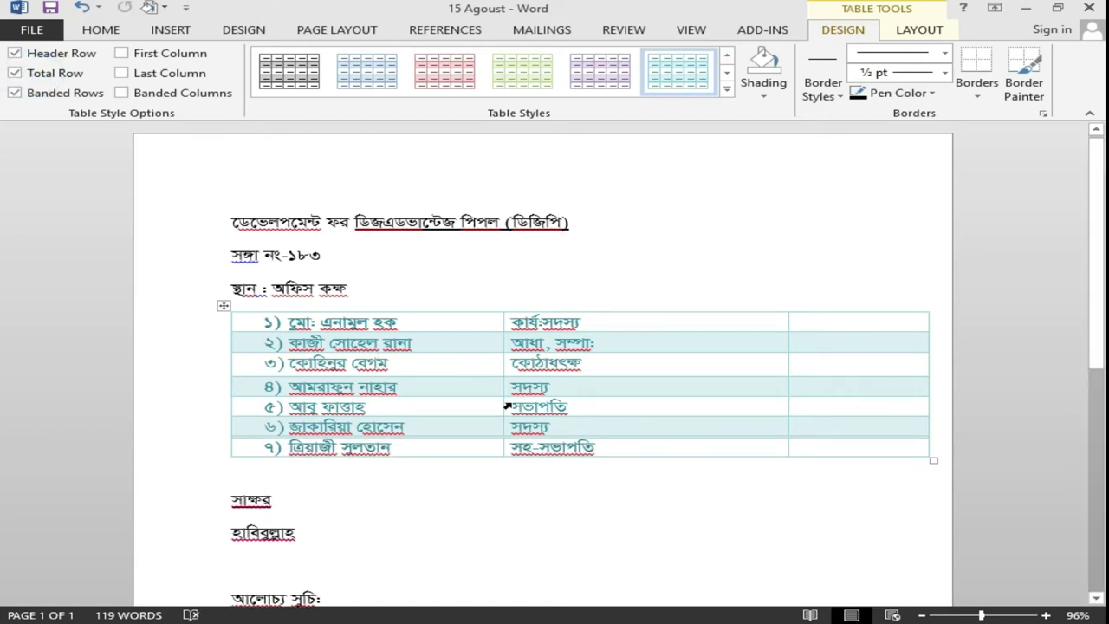
mouse_move(501, 438)
mouse_down()
mouse_move(500, 459)
mouse_move(503, 440)
mouse_up()
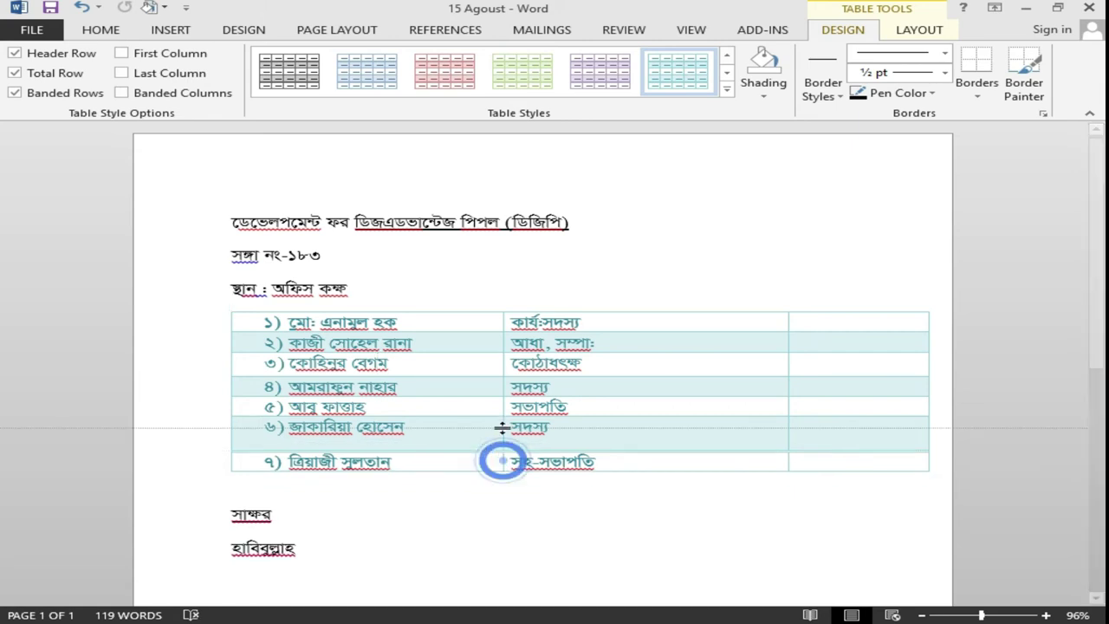
- Replace total-row emphasis with last-column emphasis on the member table
click(15, 74)
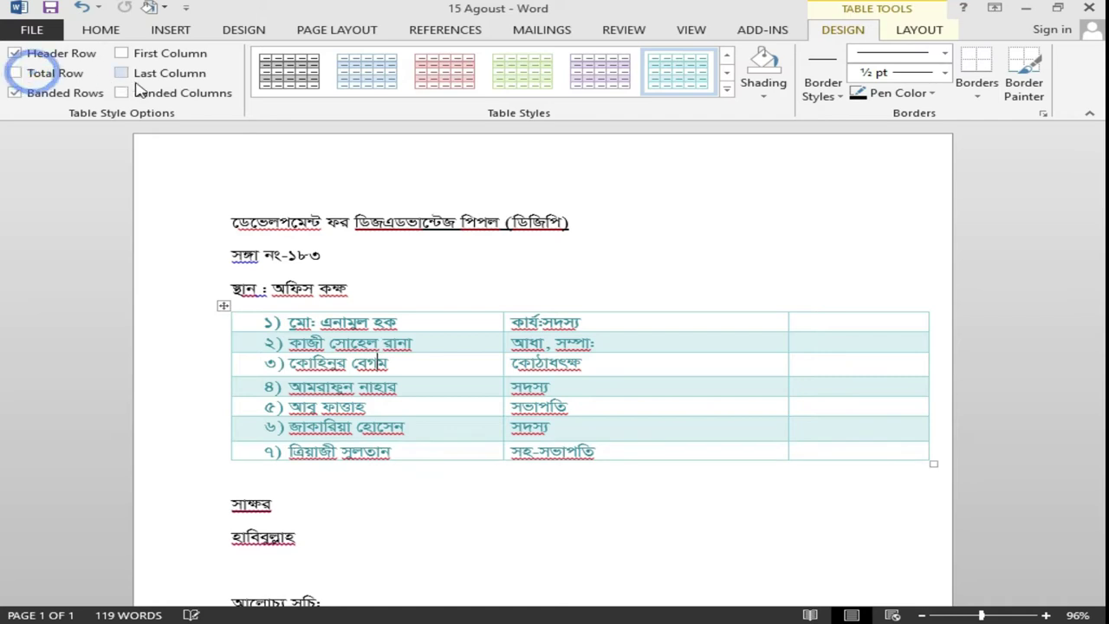
click(122, 73)
click(129, 76)
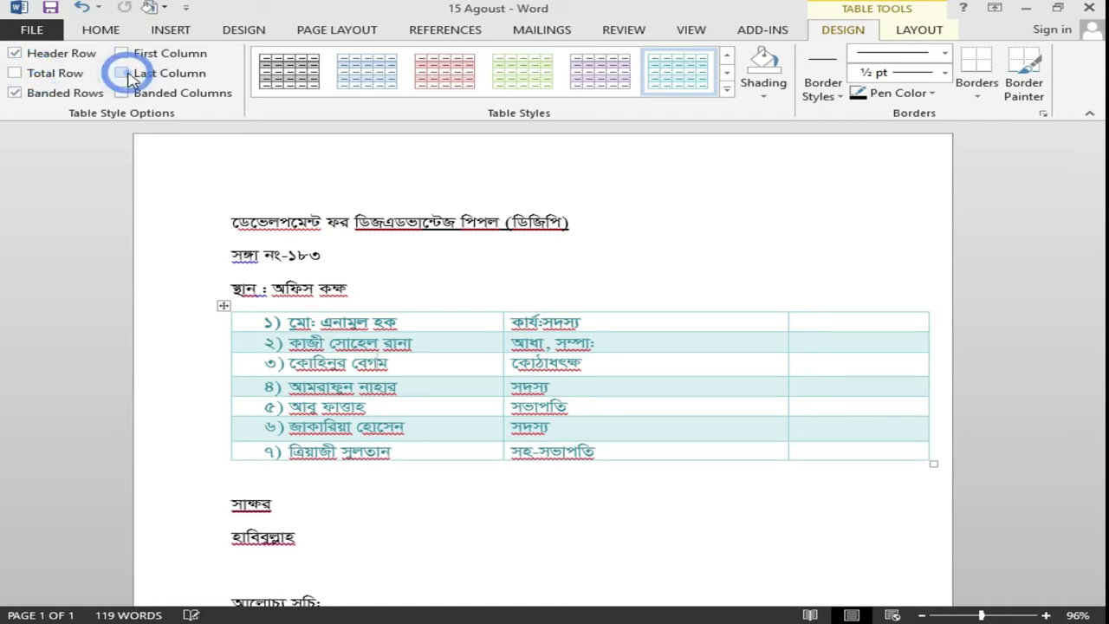
click(122, 72)
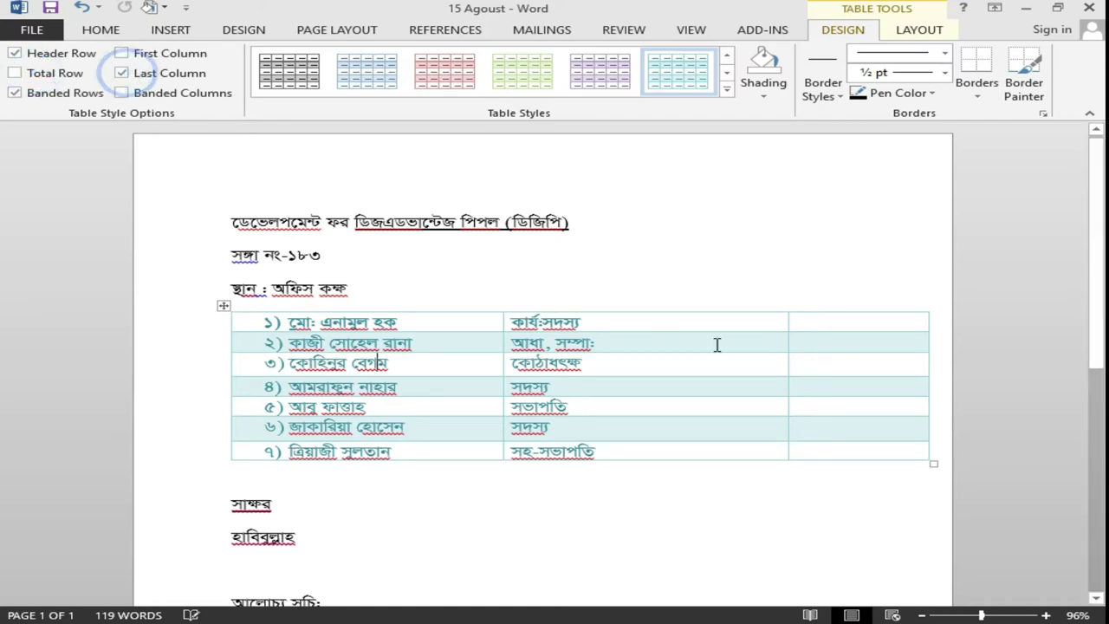
click(842, 338)
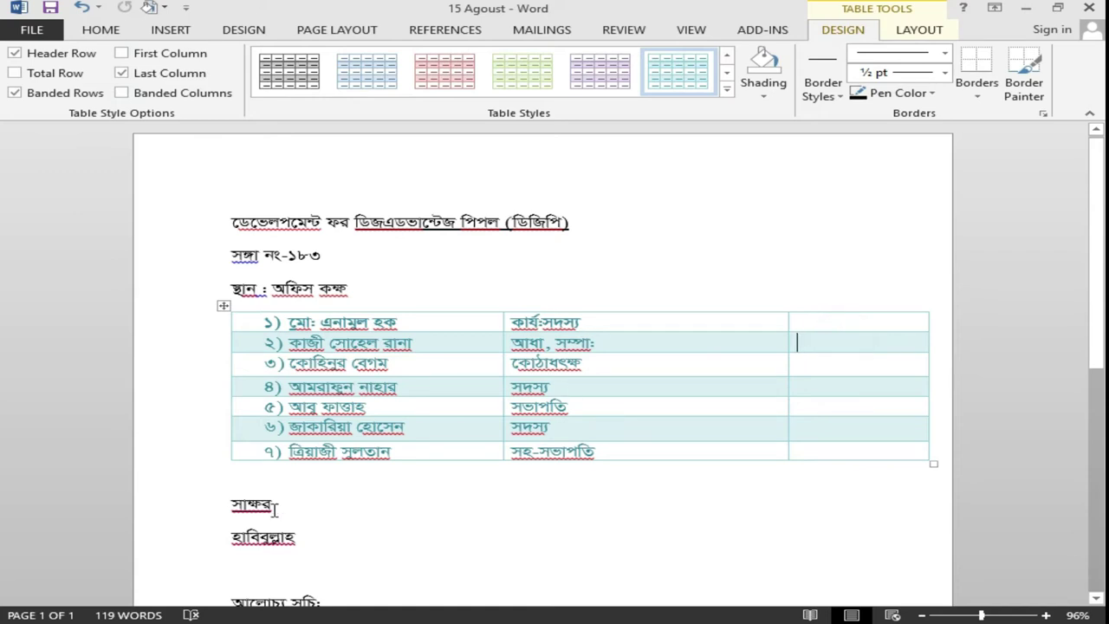
- Move the name under সাক্ষর into the third cells of rows 2 and 4, removing extra blank lines
double_click(264, 537)
key(ctrl+c)
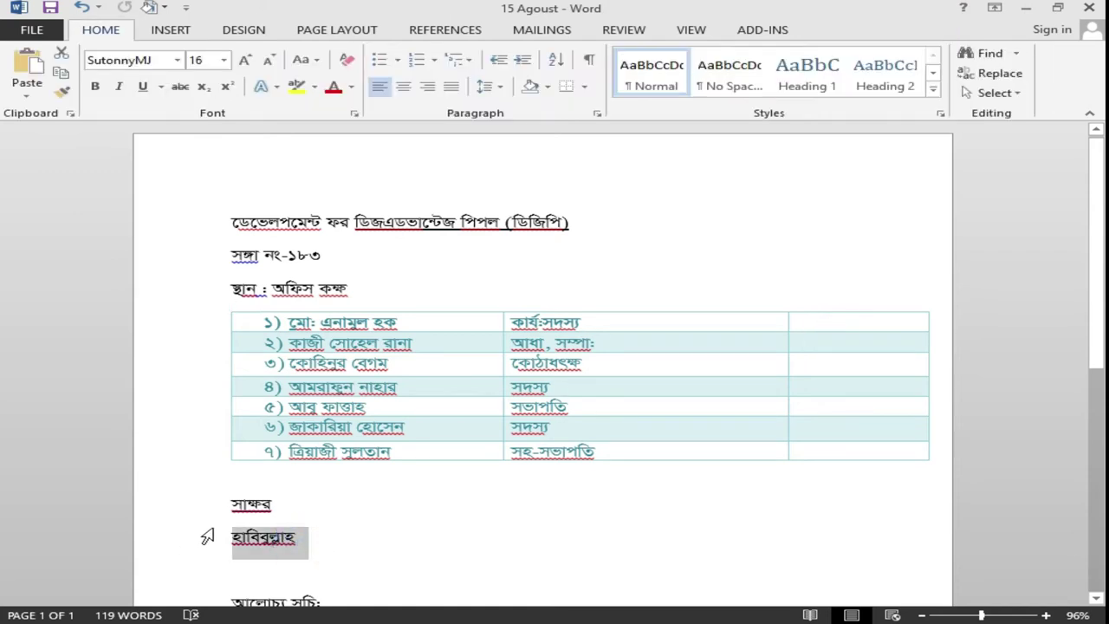
key(Delete)
click(816, 348)
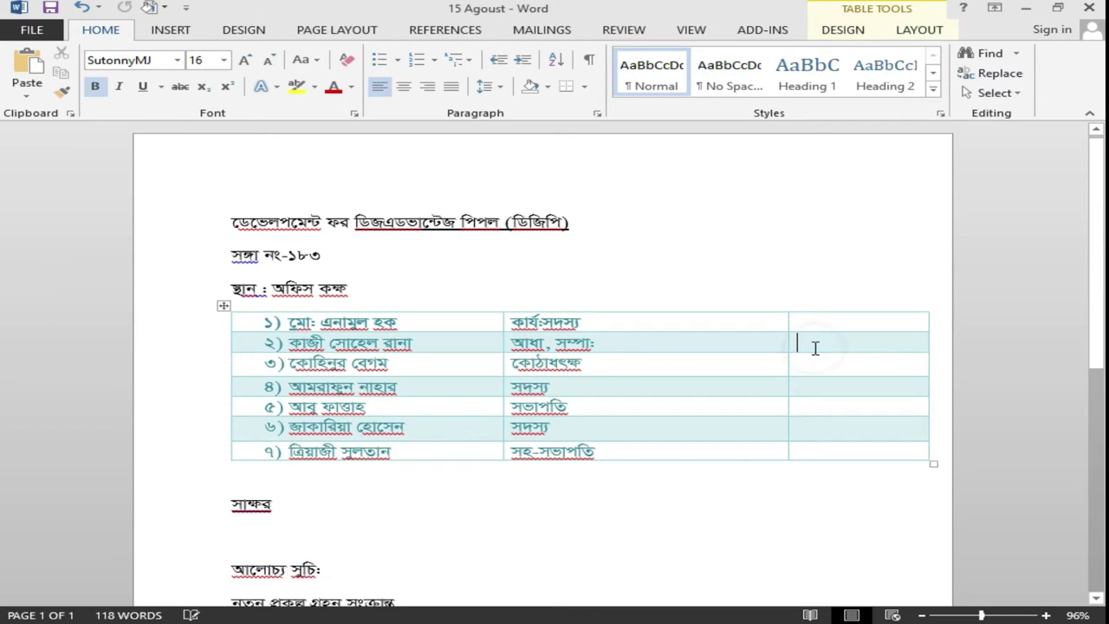
key(ctrl+v)
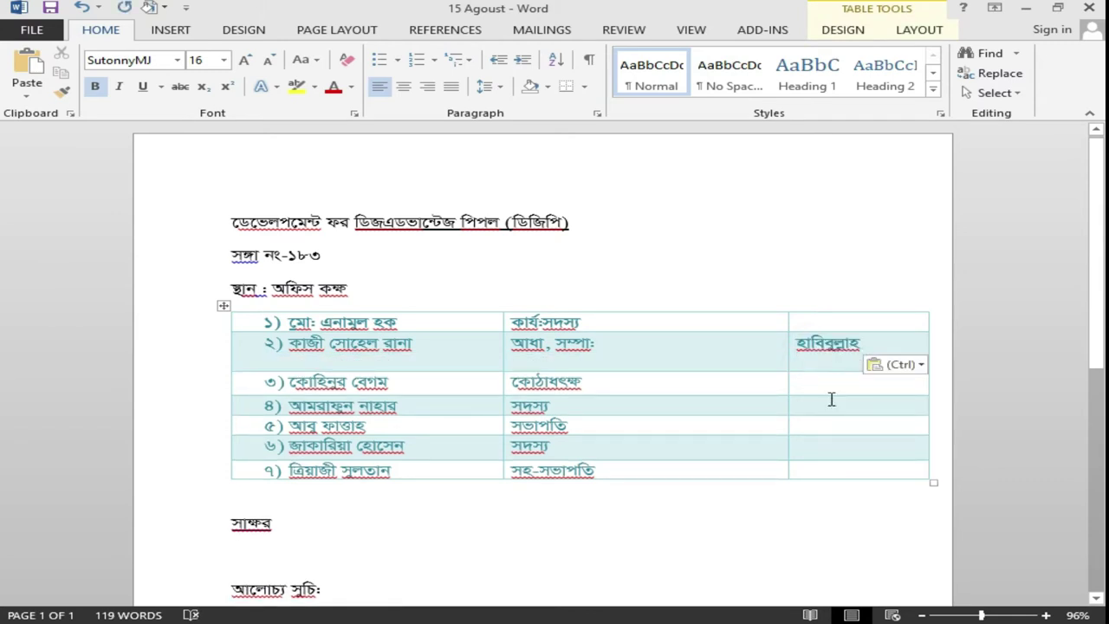
click(827, 402)
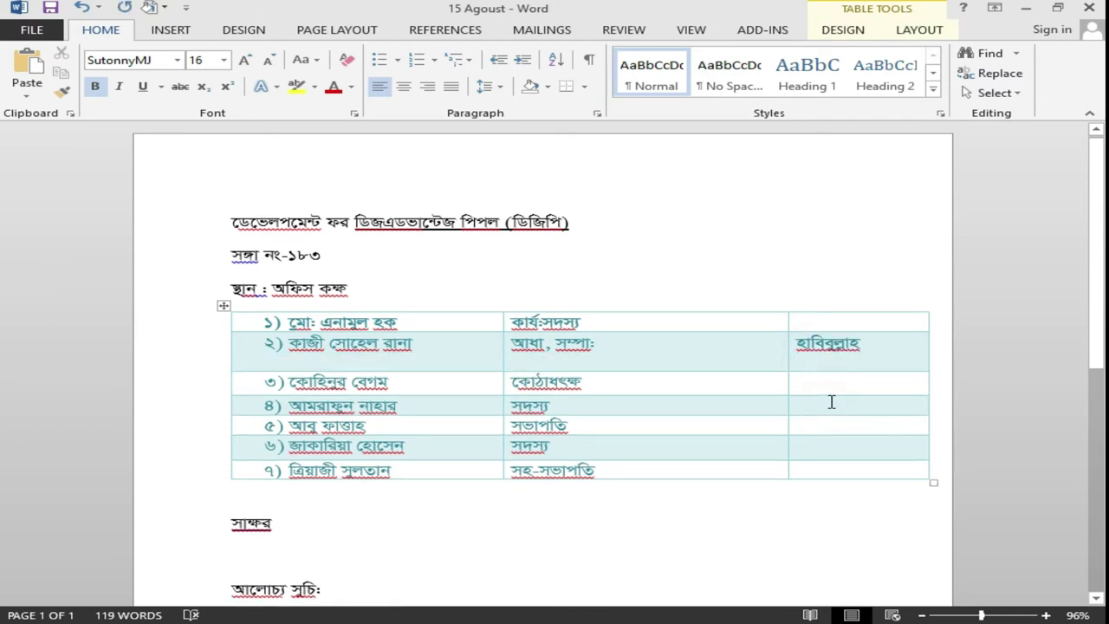
key(ctrl+v)
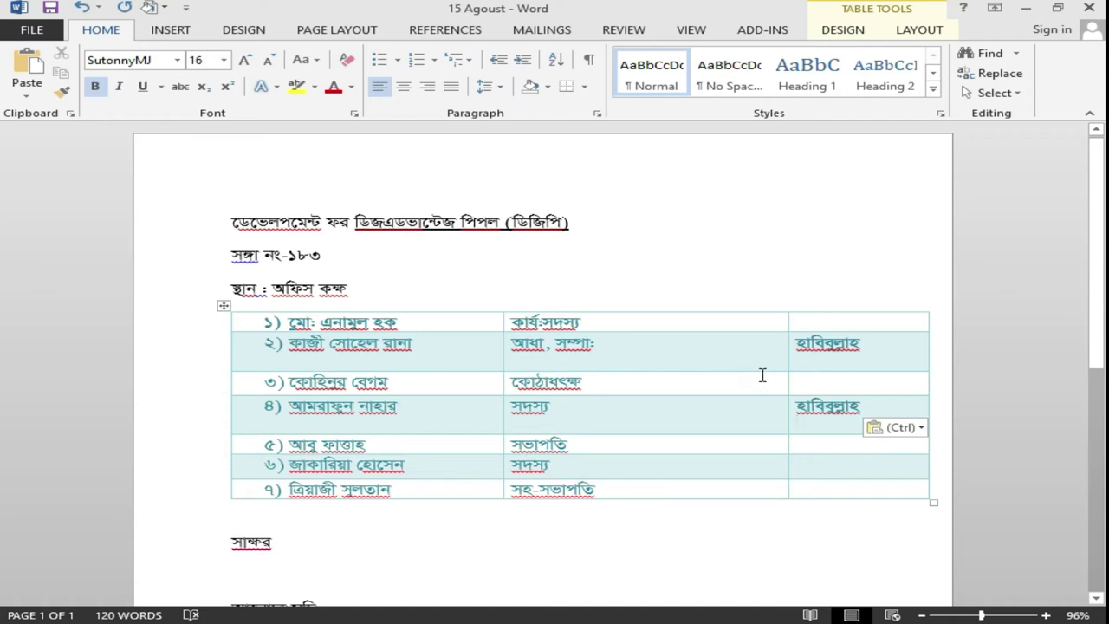
key(BackSpace)
click(805, 370)
key(BackSpace)
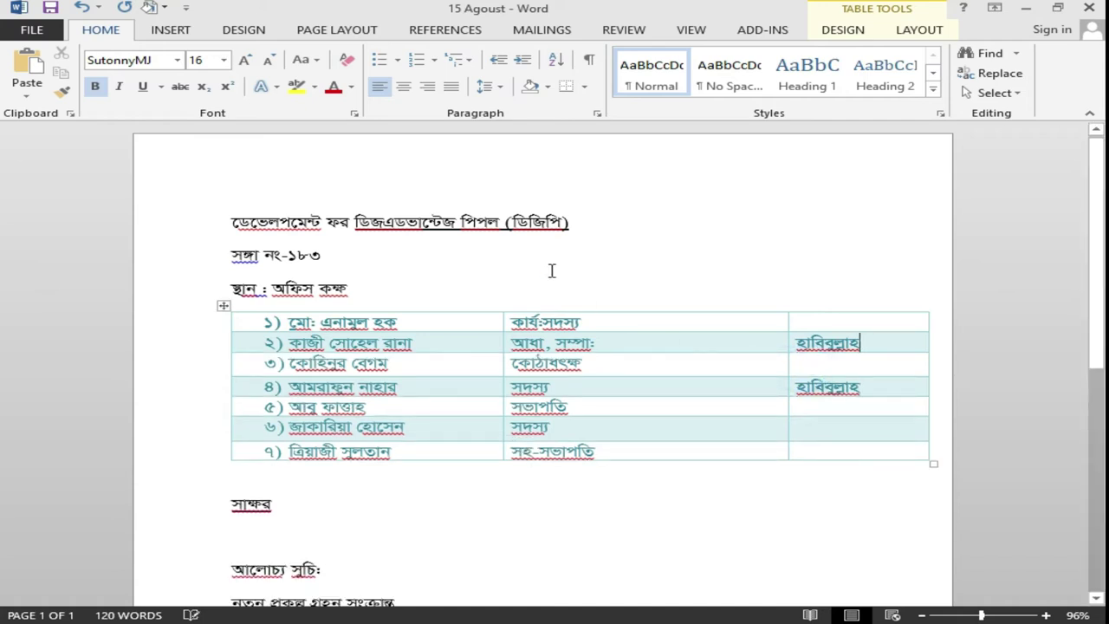
- Toggle last-column emphasis several times, finally leaving it off
click(844, 31)
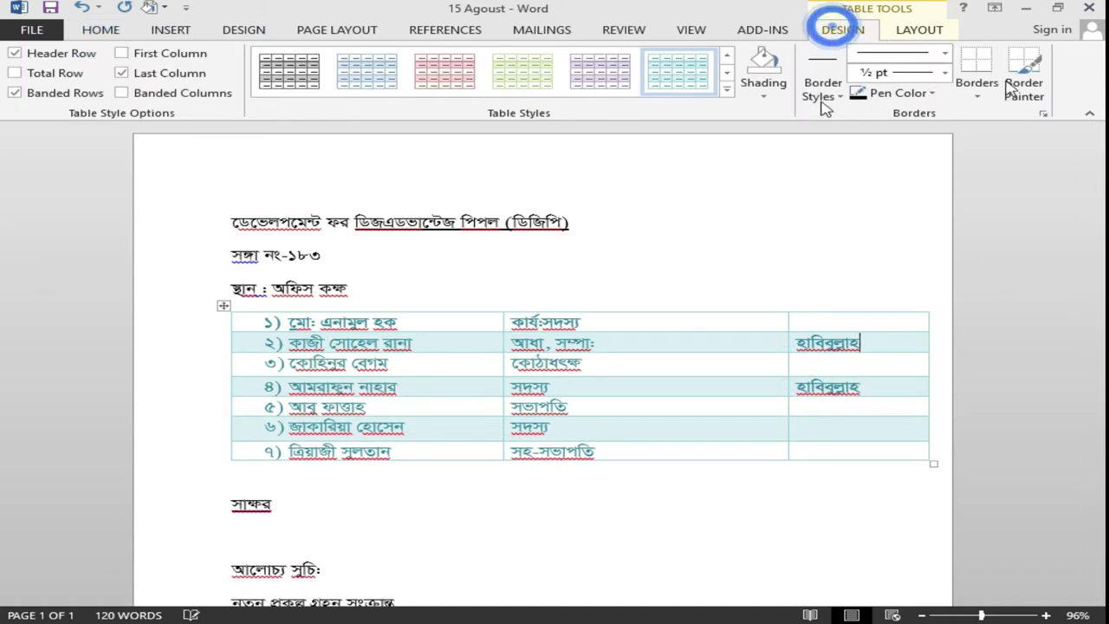
click(123, 74)
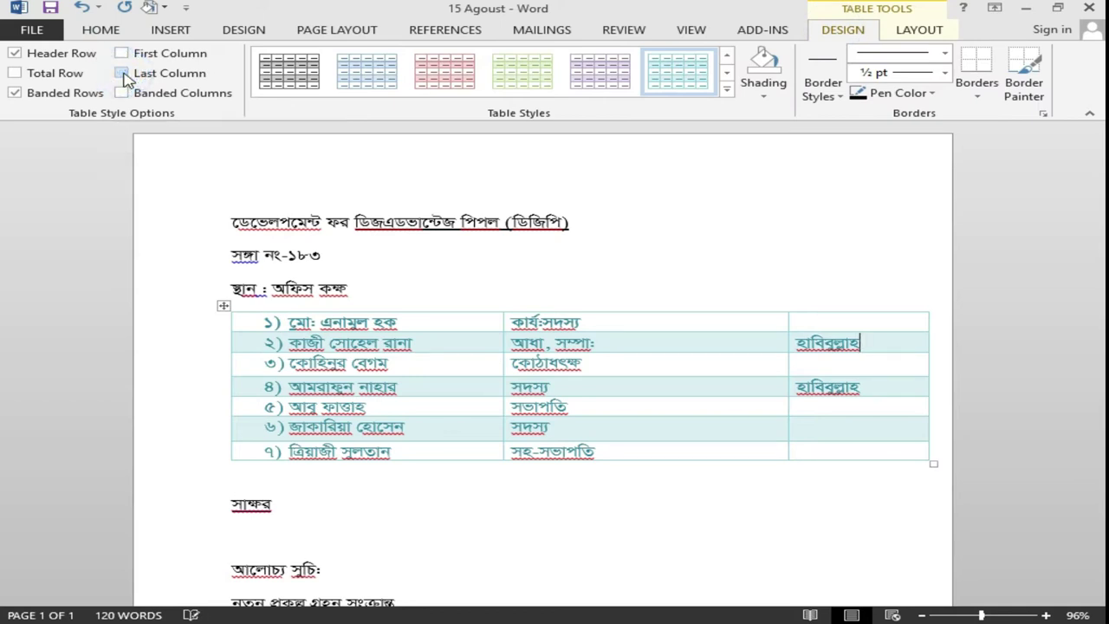
click(876, 341)
click(123, 74)
click(123, 75)
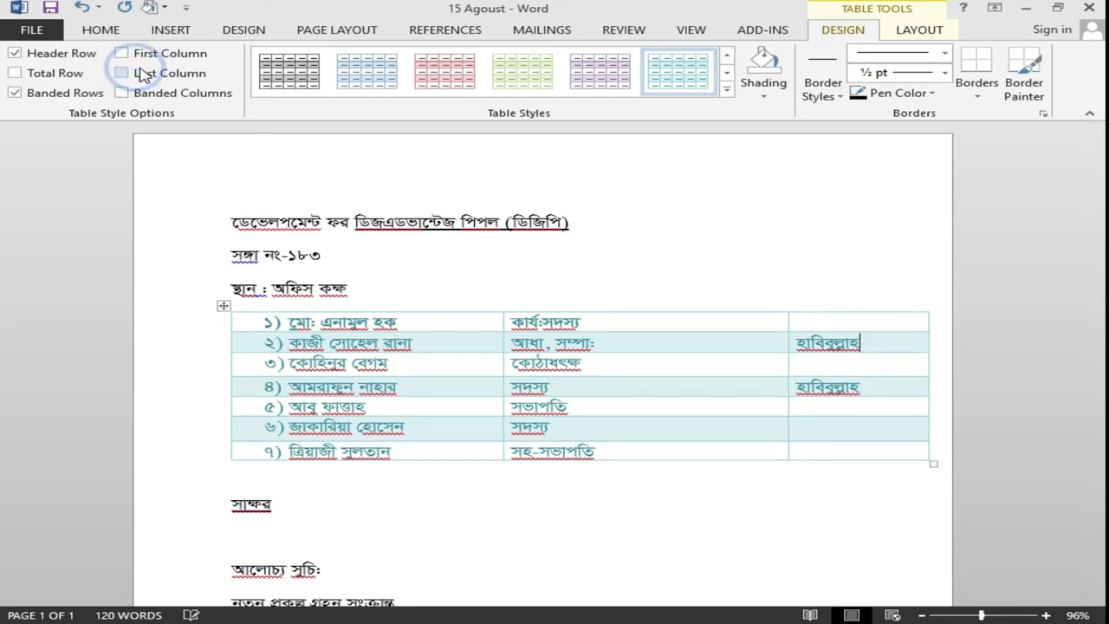
click(130, 77)
click(131, 77)
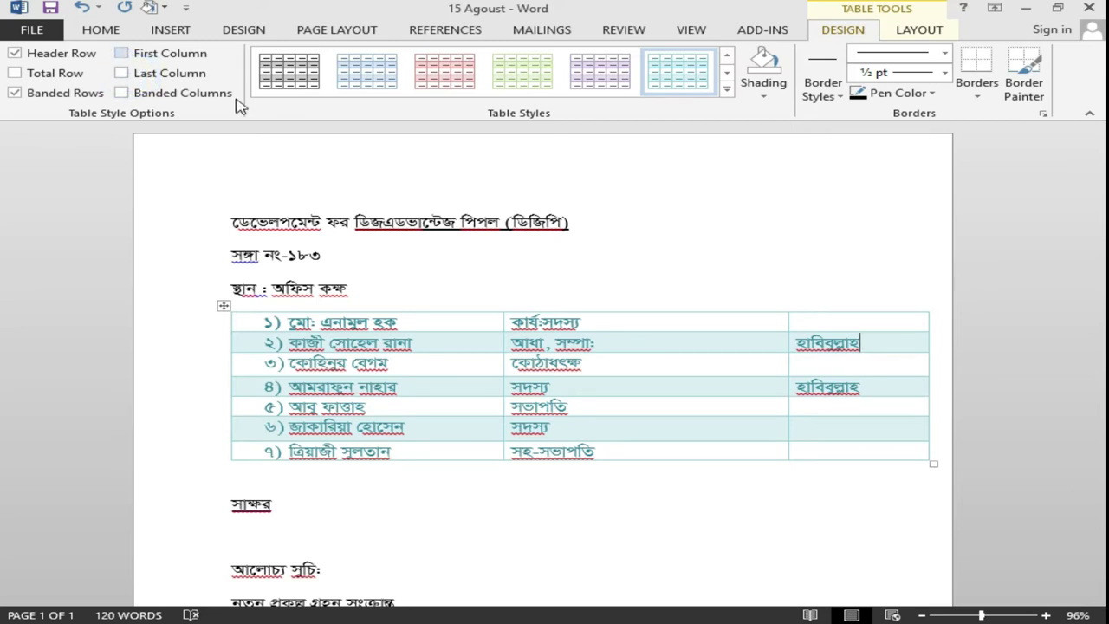
click(131, 77)
click(128, 76)
- Replace banded rows with banded columns in the table style options
click(16, 93)
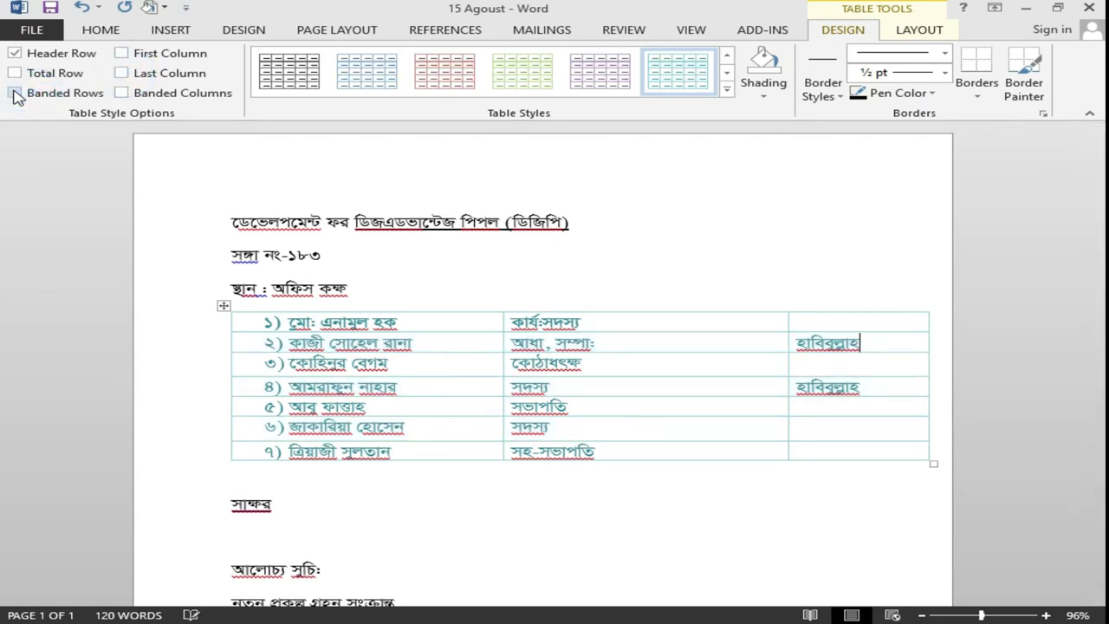
mouse_move(225, 343)
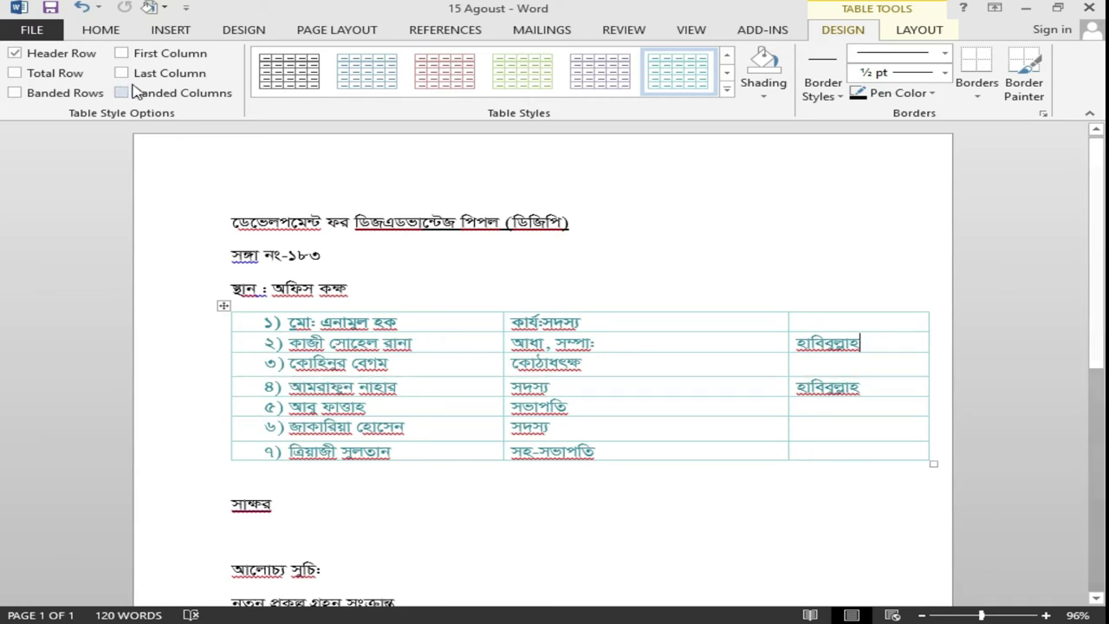
click(15, 94)
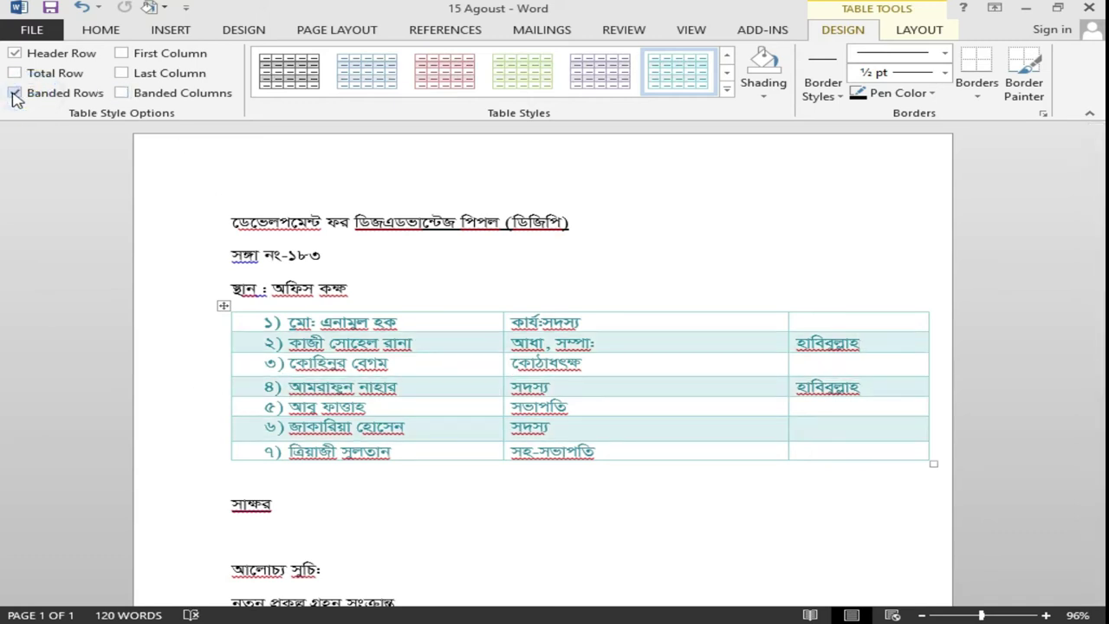
click(14, 93)
click(122, 92)
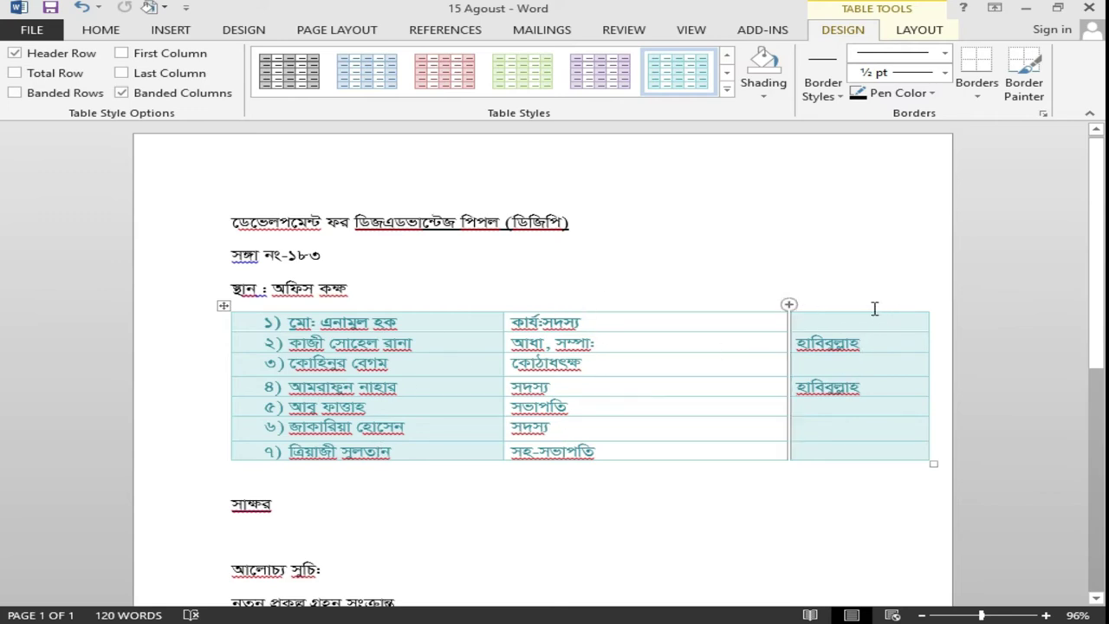
- Add a column at the table's right edge and narrow the second and third columns
click(929, 306)
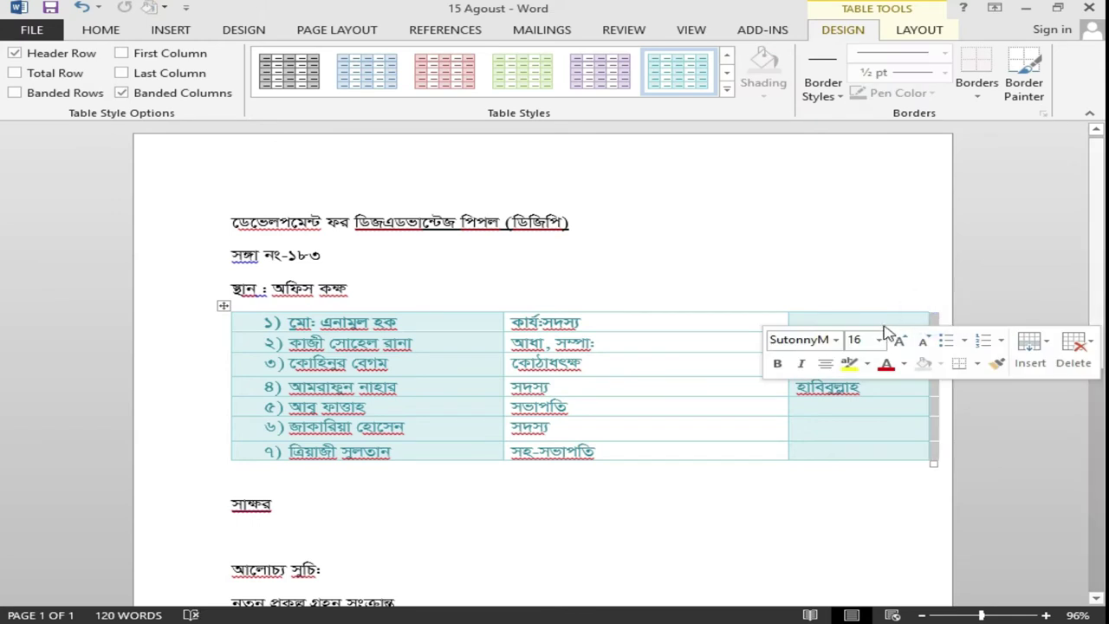
click(902, 300)
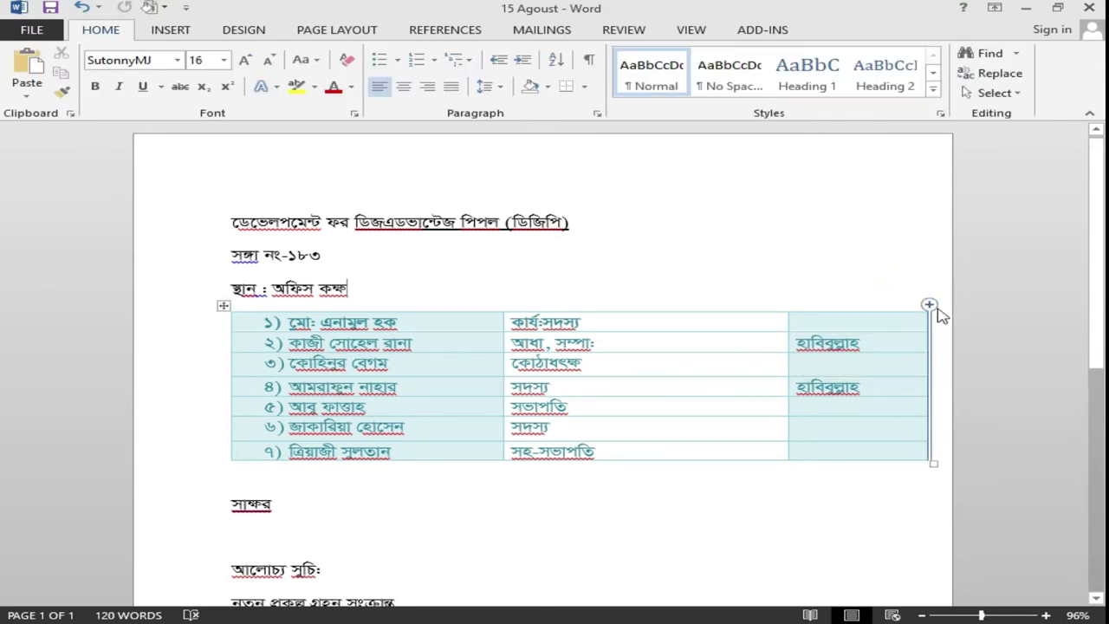
click(930, 306)
click(929, 306)
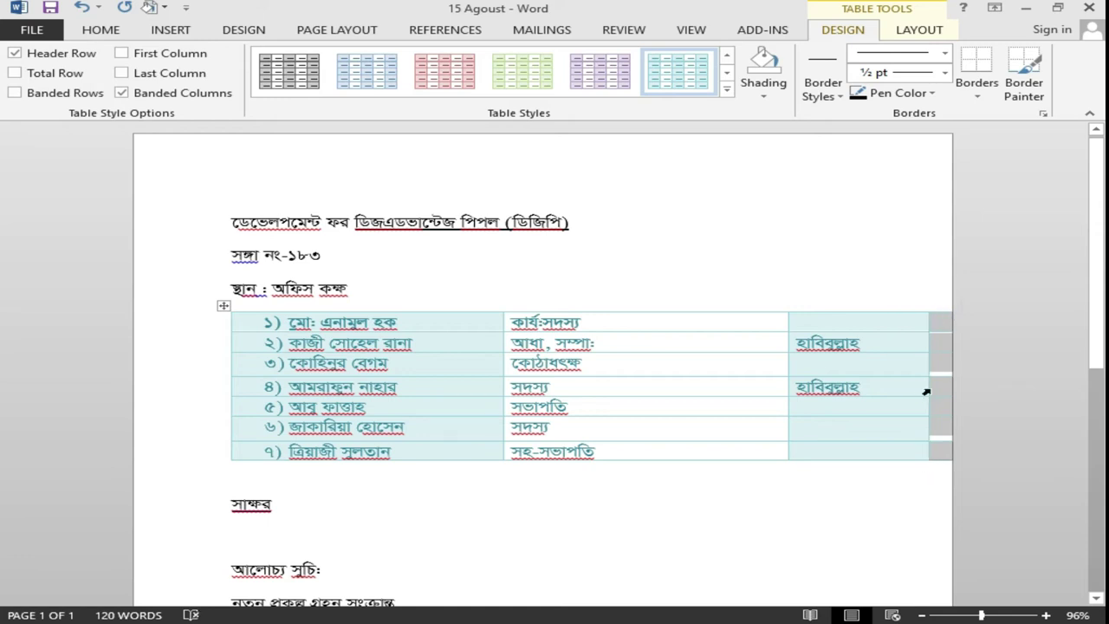
drag(926, 384, 866, 384)
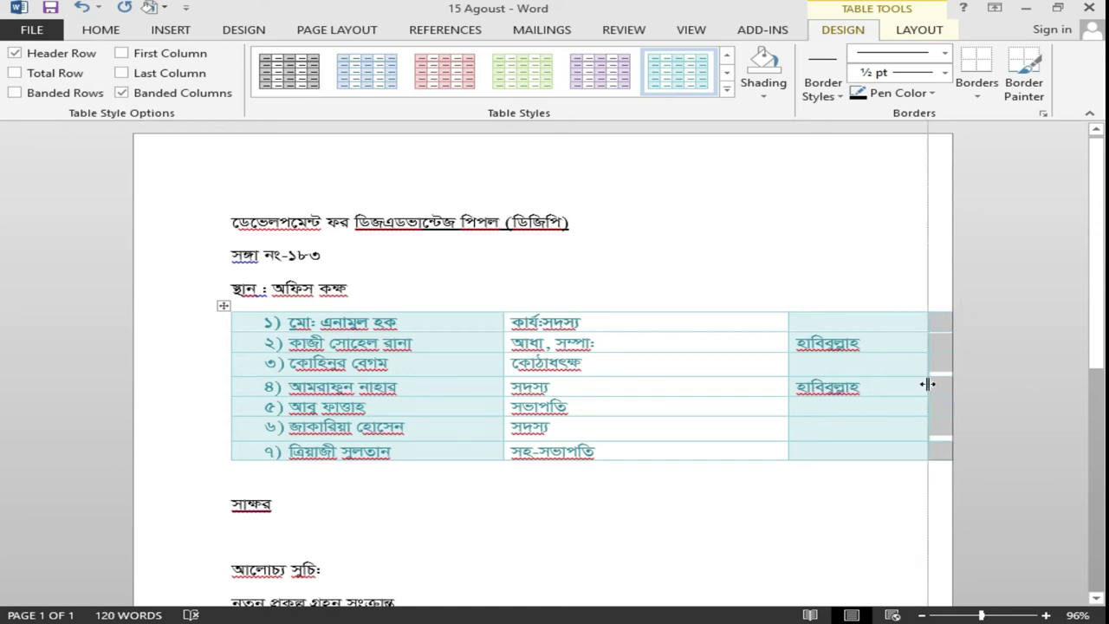
drag(789, 368, 610, 368)
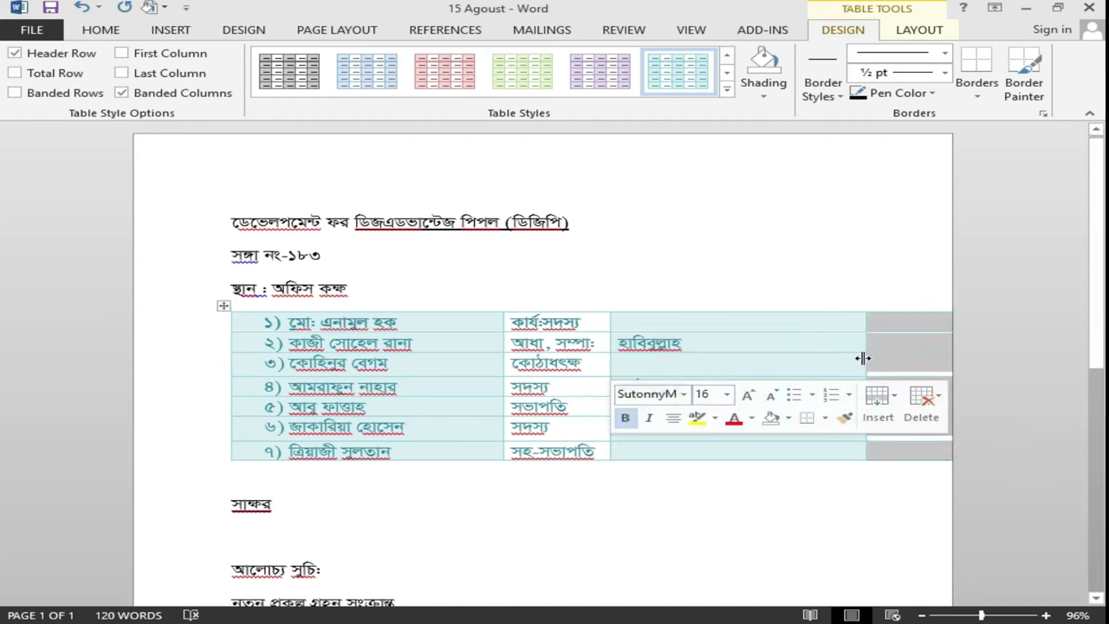
drag(863, 358, 686, 357)
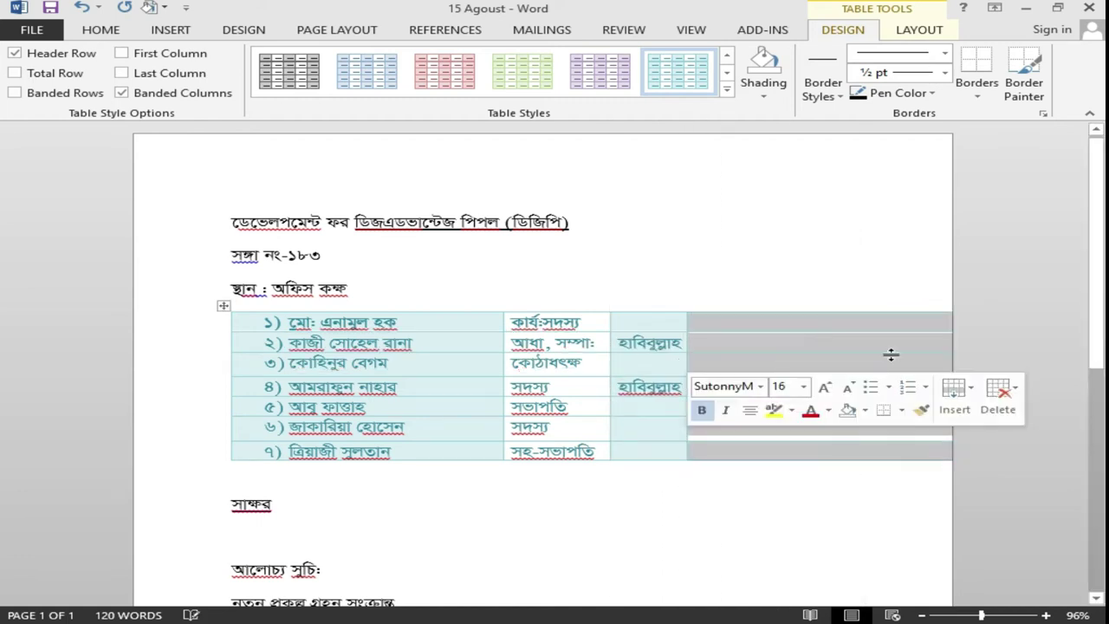
- Pull the table's right edge inward, then widen the table back toward the right margin
click(916, 329)
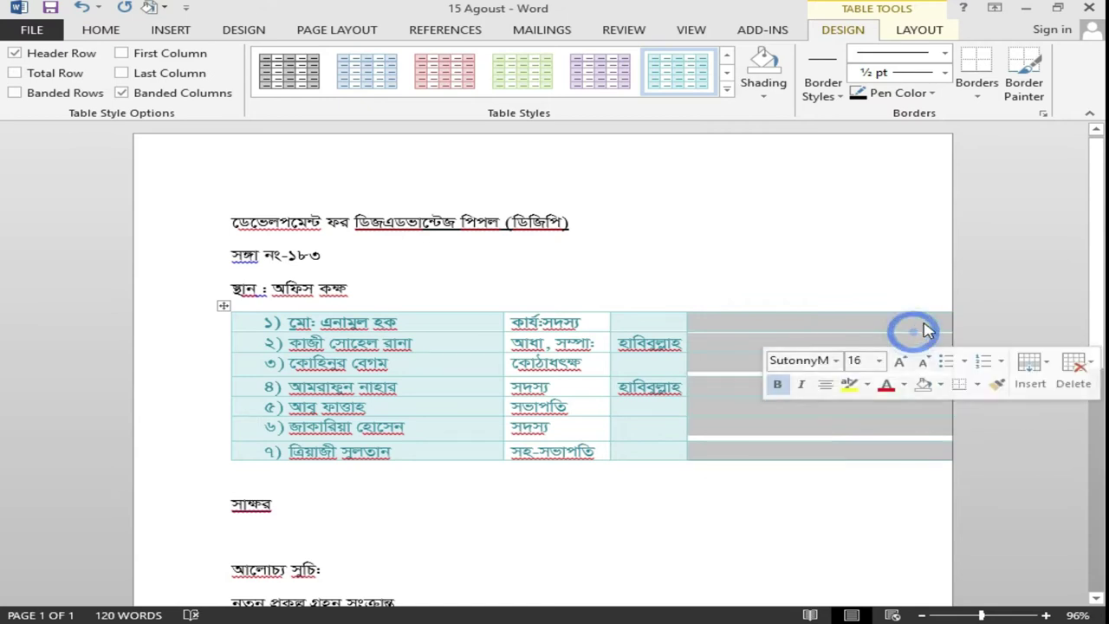
click(772, 303)
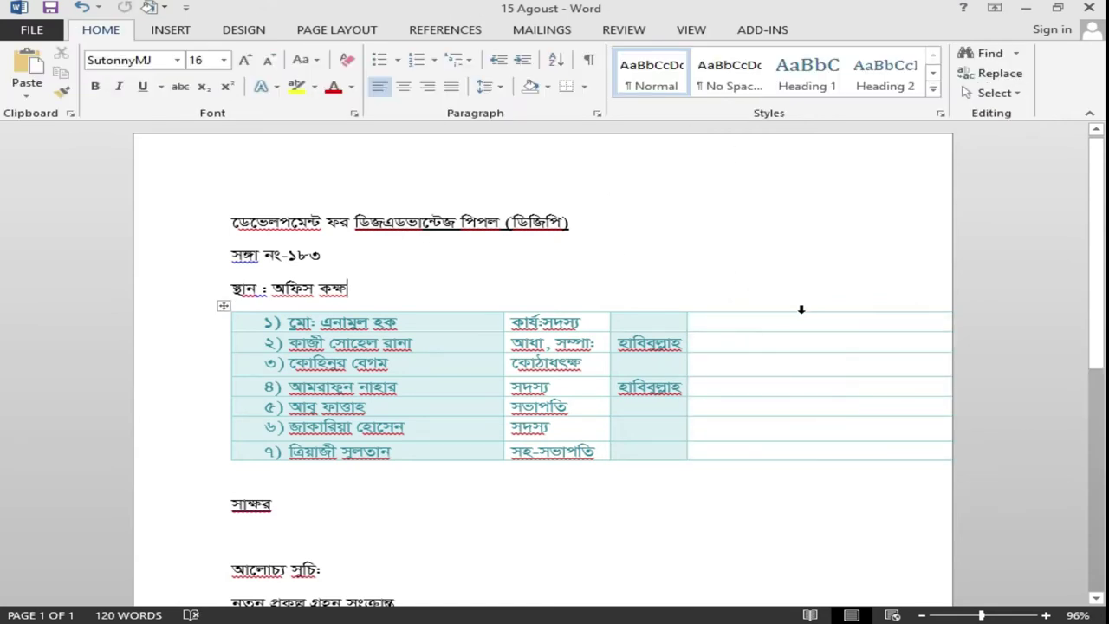
click(801, 309)
click(768, 318)
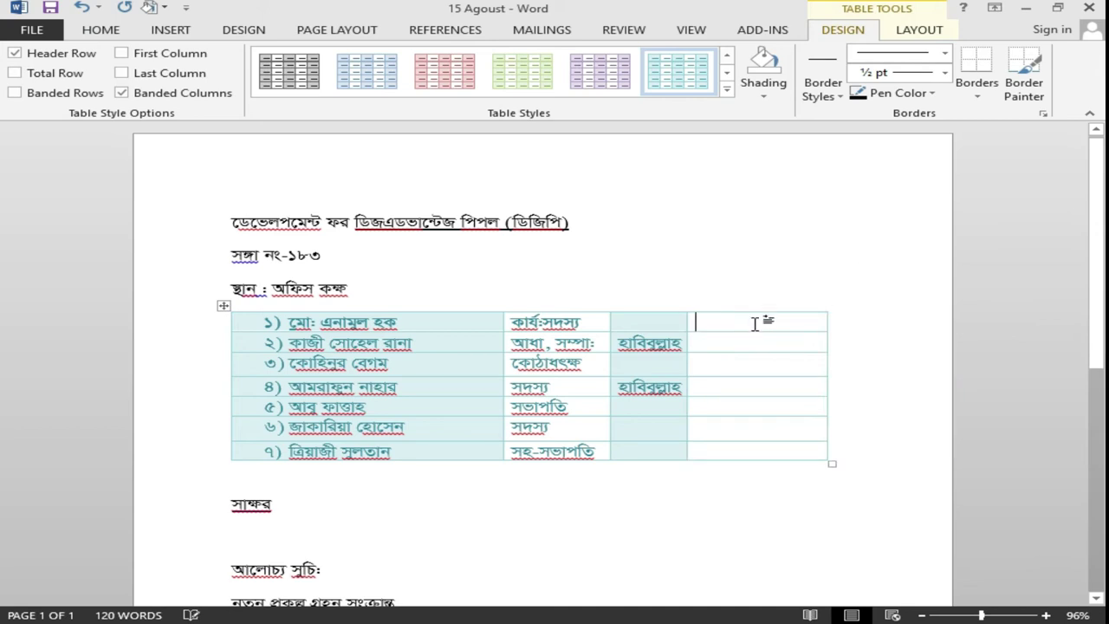
drag(828, 342, 721, 341)
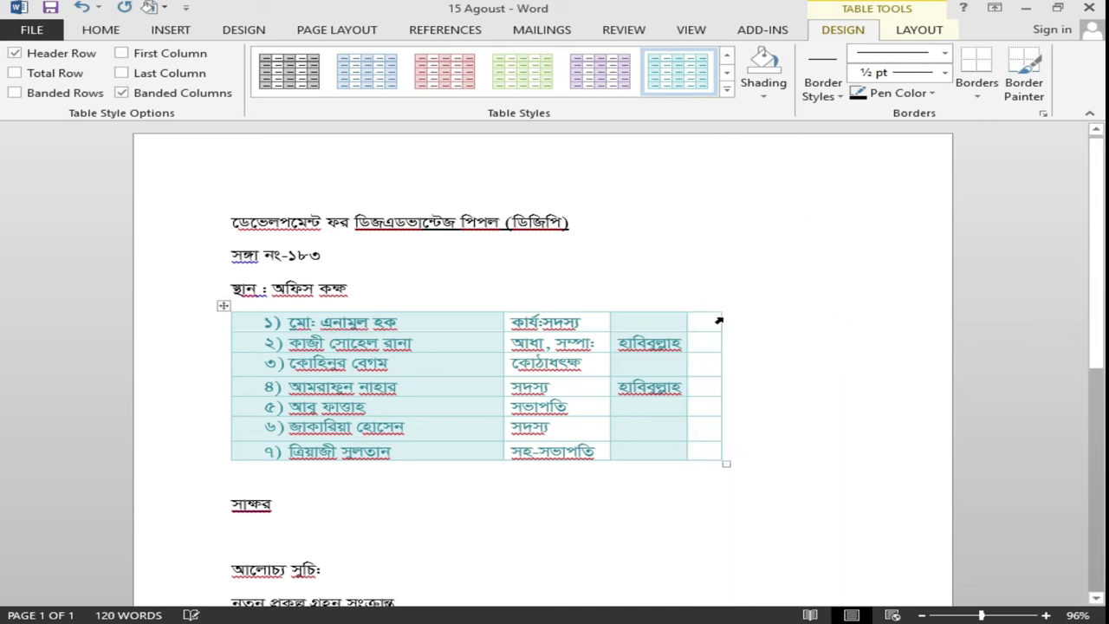
click(720, 307)
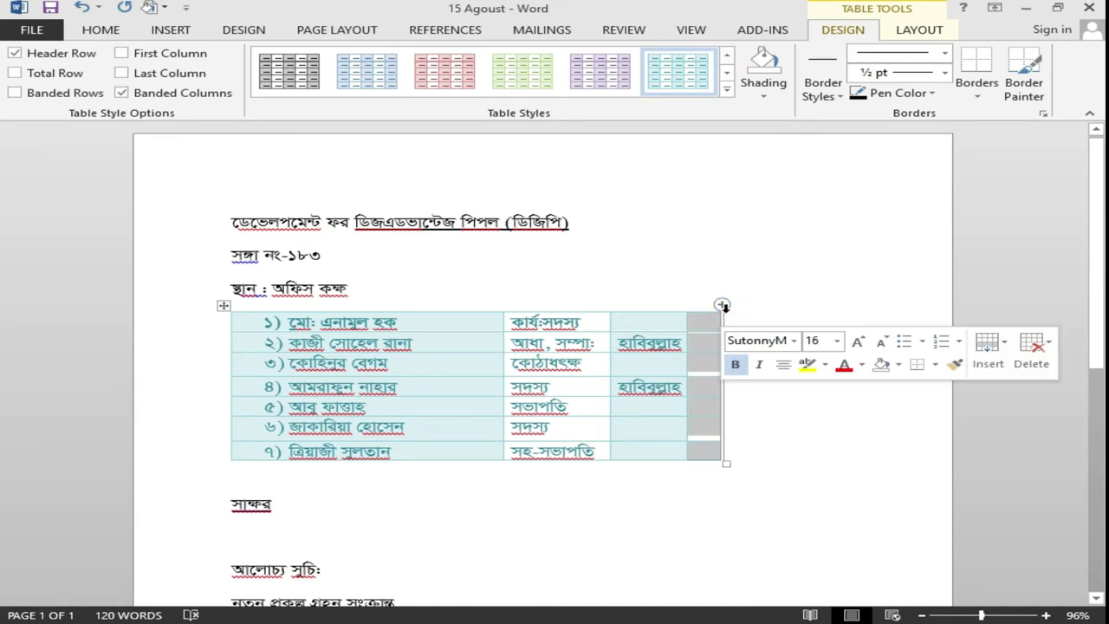
click(726, 308)
click(732, 308)
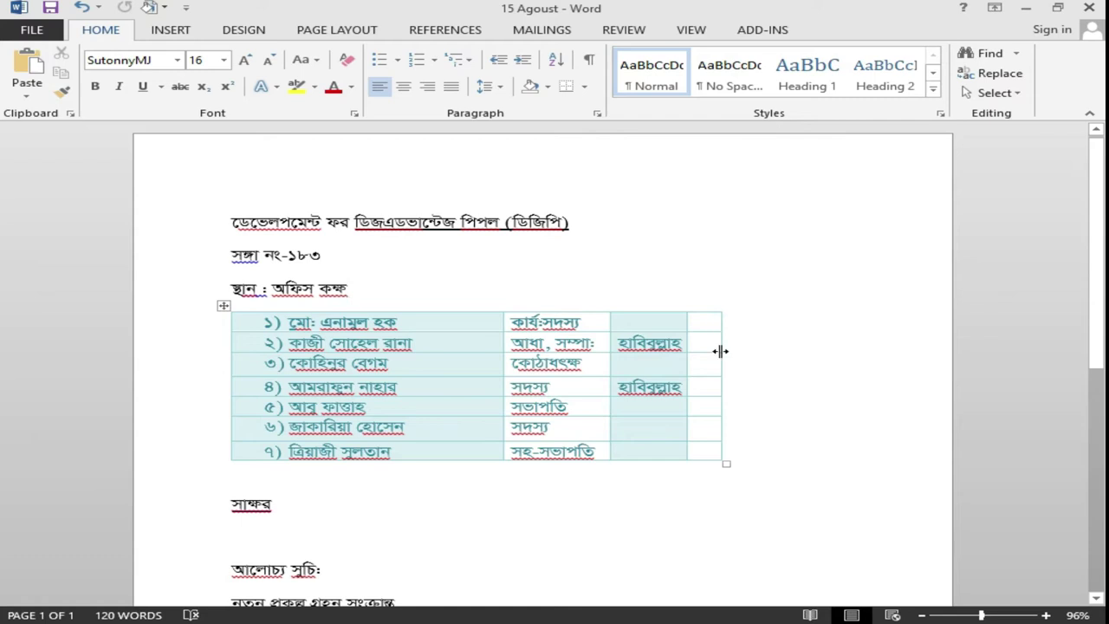
drag(726, 466, 851, 464)
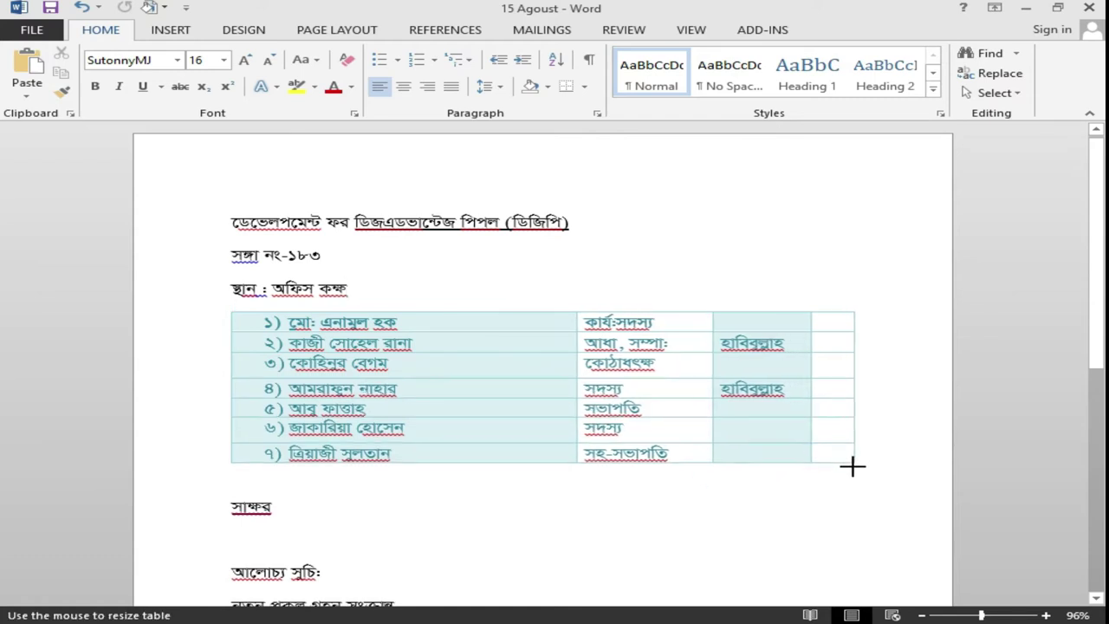
- Add another right-edge column and narrow the name column so row 2's name wraps
click(852, 306)
click(896, 353)
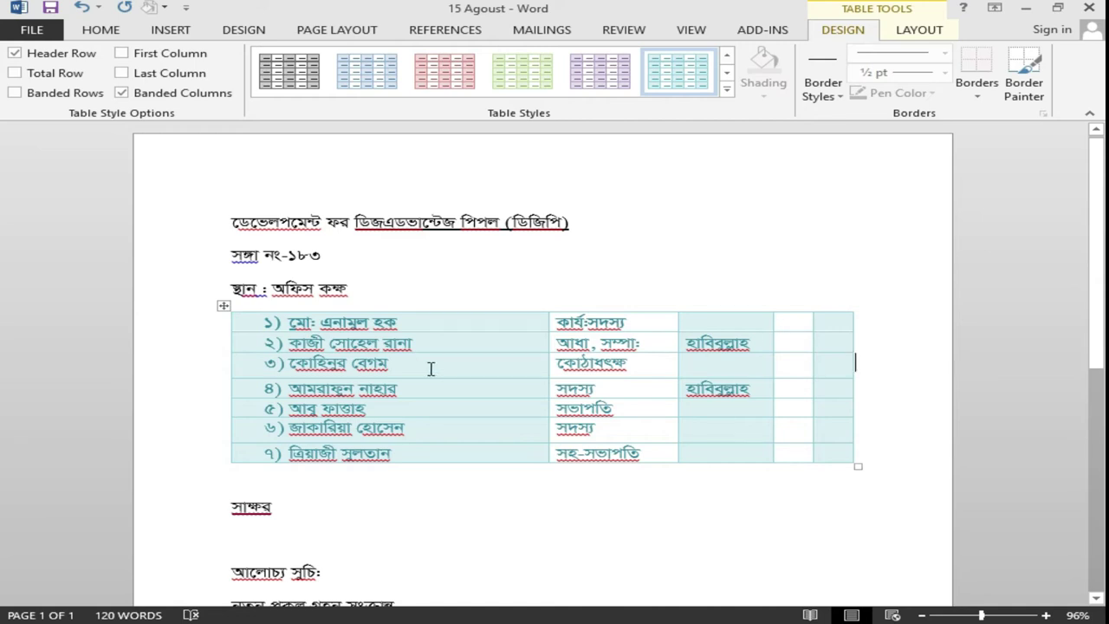
drag(547, 366, 418, 366)
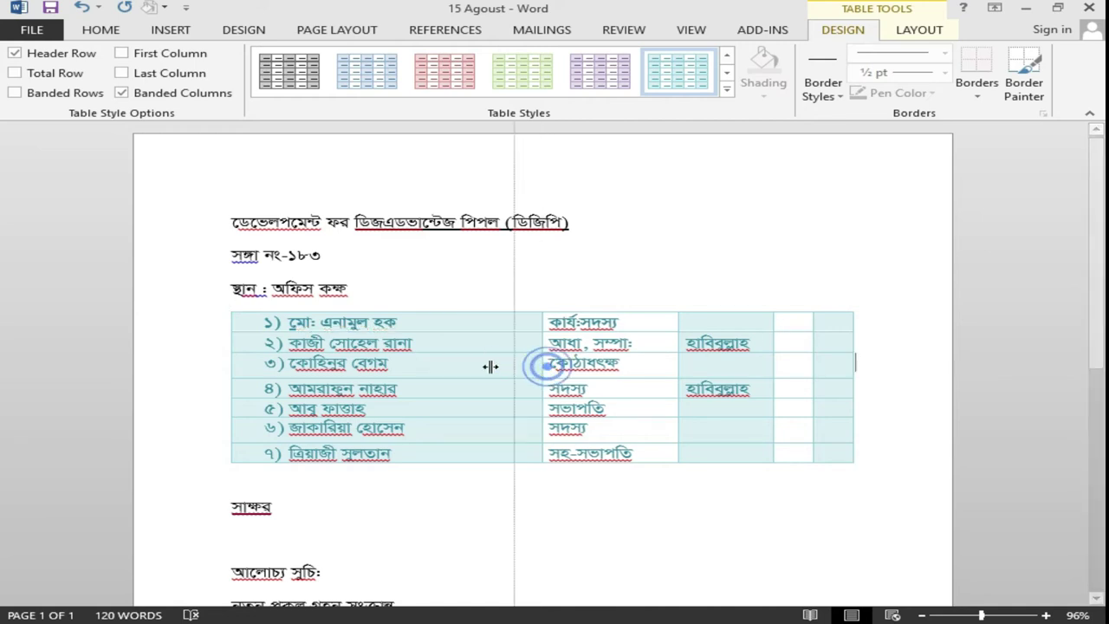
click(354, 344)
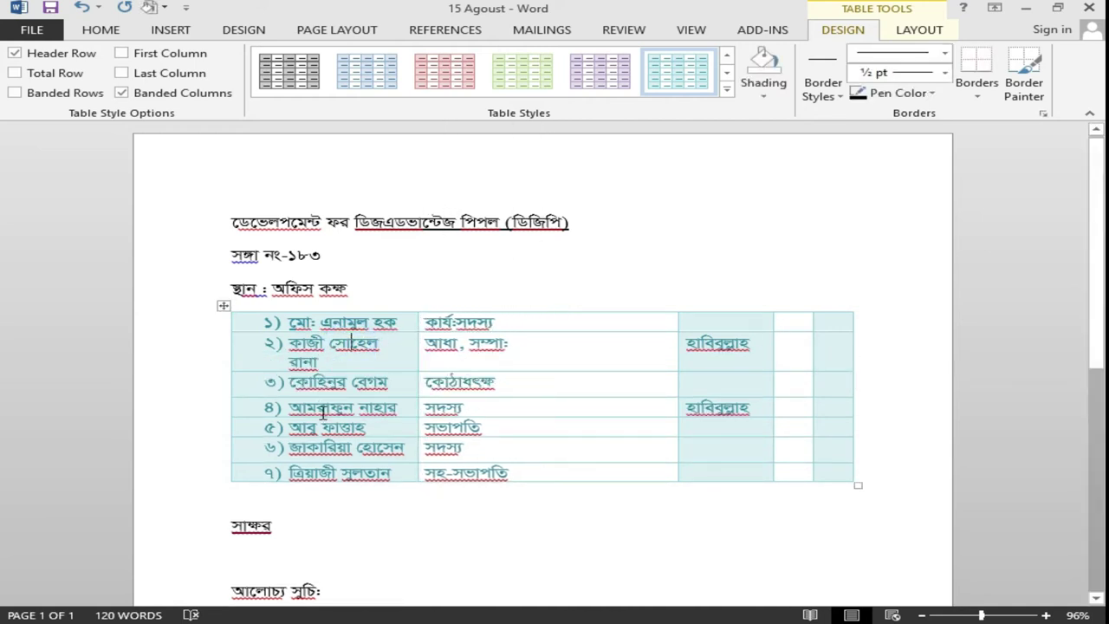
click(558, 351)
- In the member table, turn on Banded Rows and toggle Banded Columns off and back on
click(798, 354)
click(840, 358)
click(830, 385)
click(824, 421)
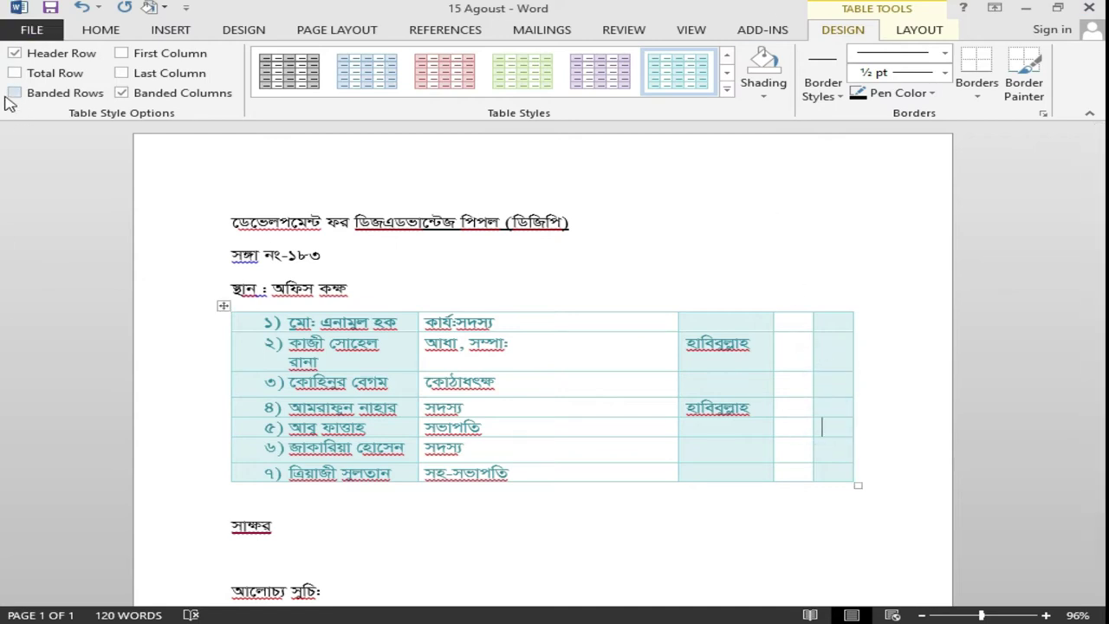
click(14, 93)
click(140, 98)
click(132, 99)
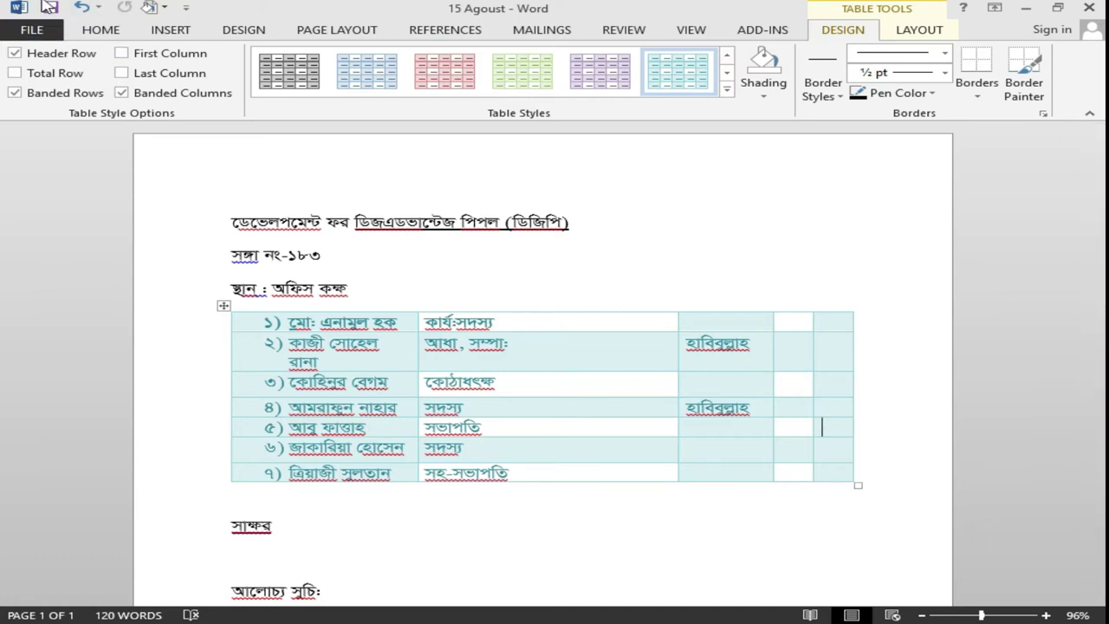
- Uncheck Banded Rows, Banded Columns and Header Row in Table Style Options
click(114, 119)
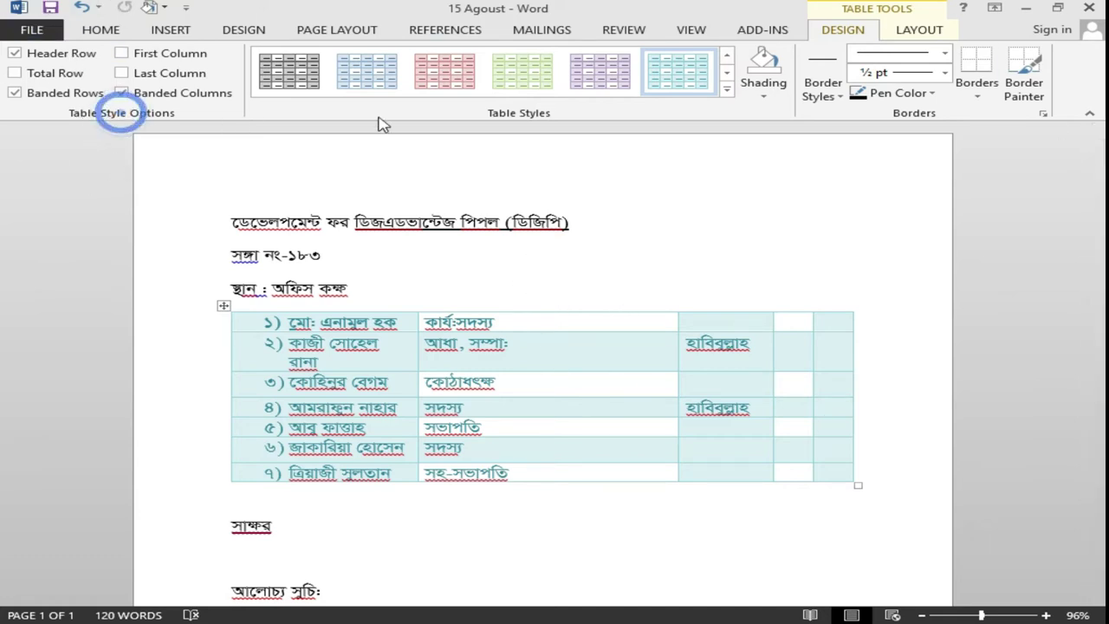
click(548, 117)
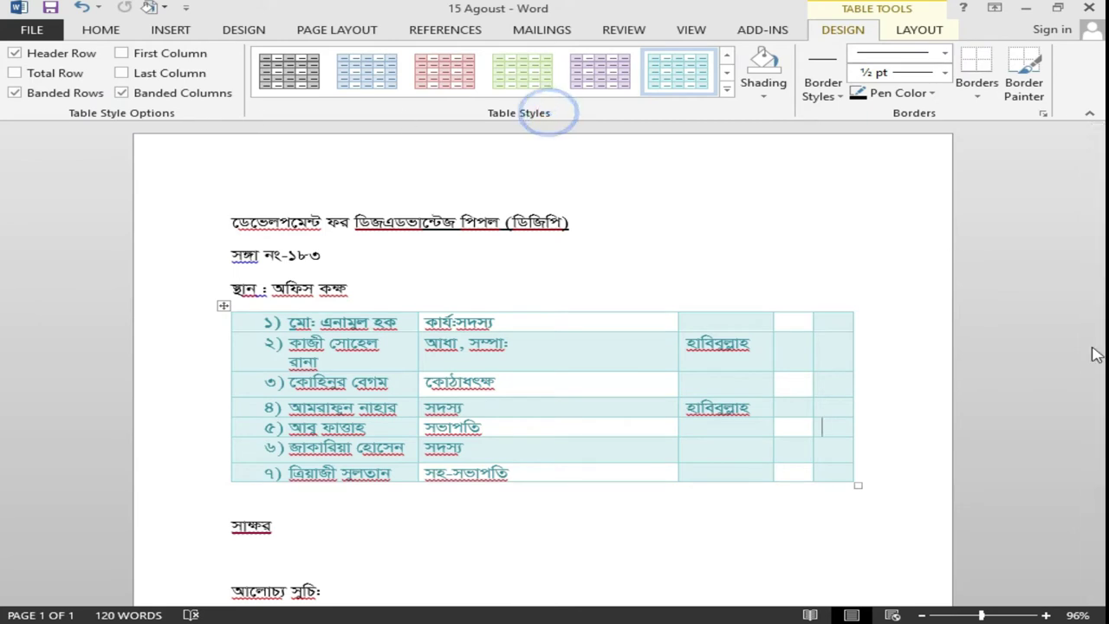
click(14, 93)
click(136, 93)
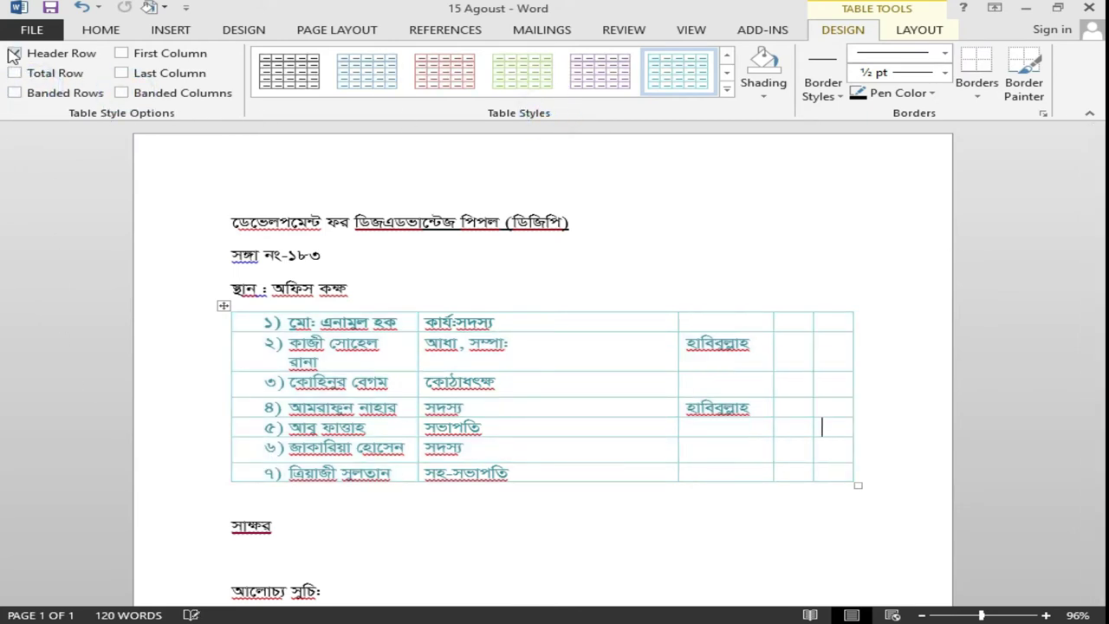
click(13, 52)
- Try Total Row and First/Last Column emphasis, then leave them and Banded Rows unchecked
click(13, 73)
click(14, 73)
click(121, 53)
click(121, 53)
click(121, 73)
click(121, 73)
click(32, 93)
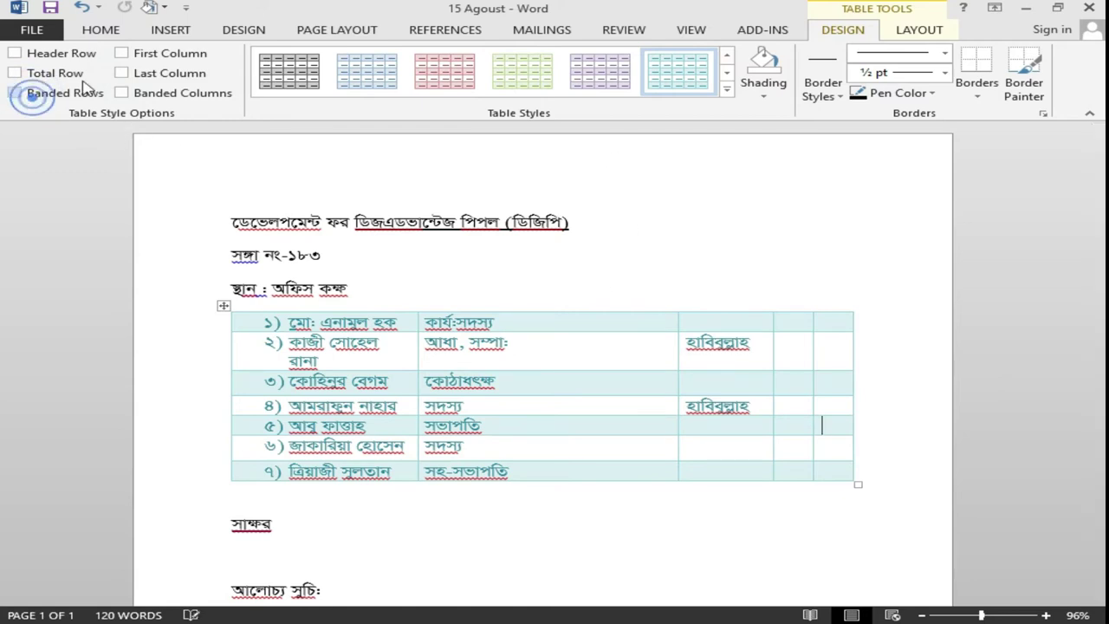
click(14, 93)
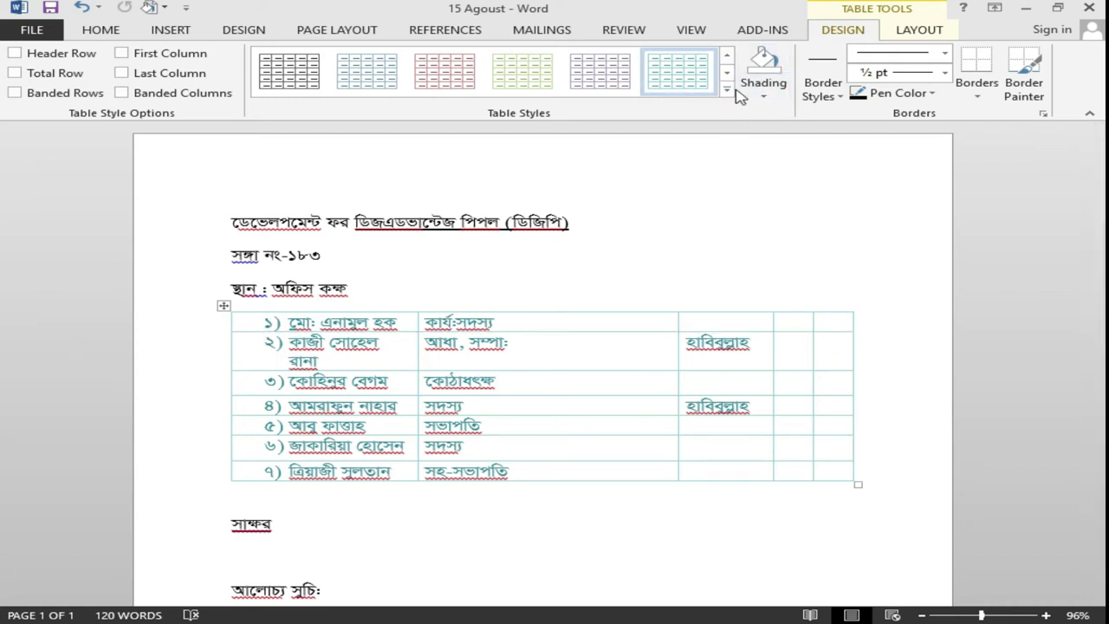
click(305, 89)
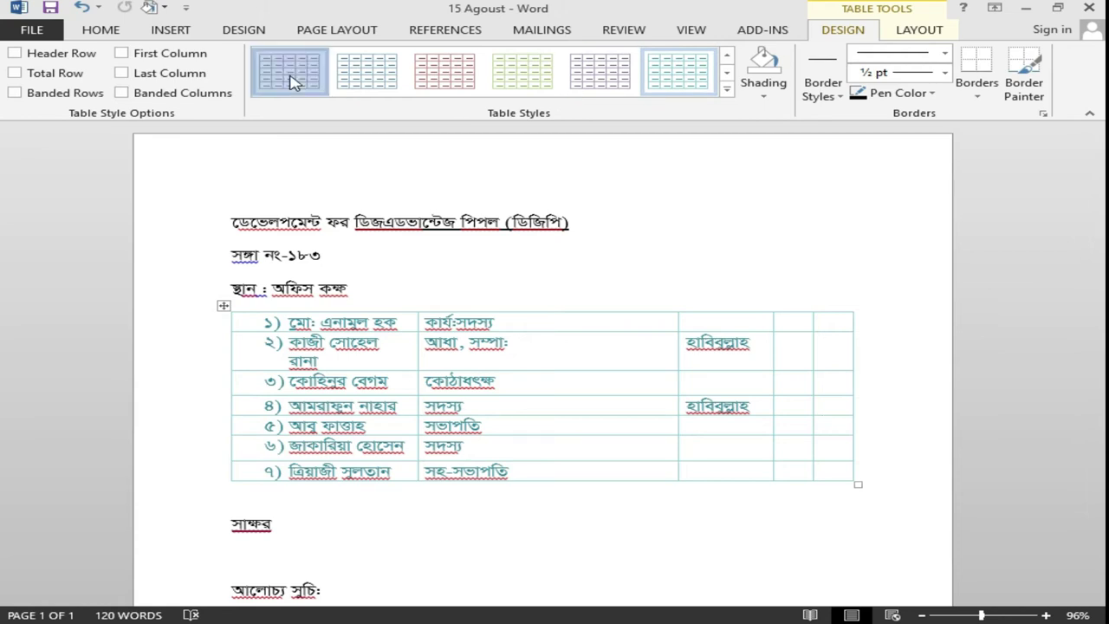
click(594, 274)
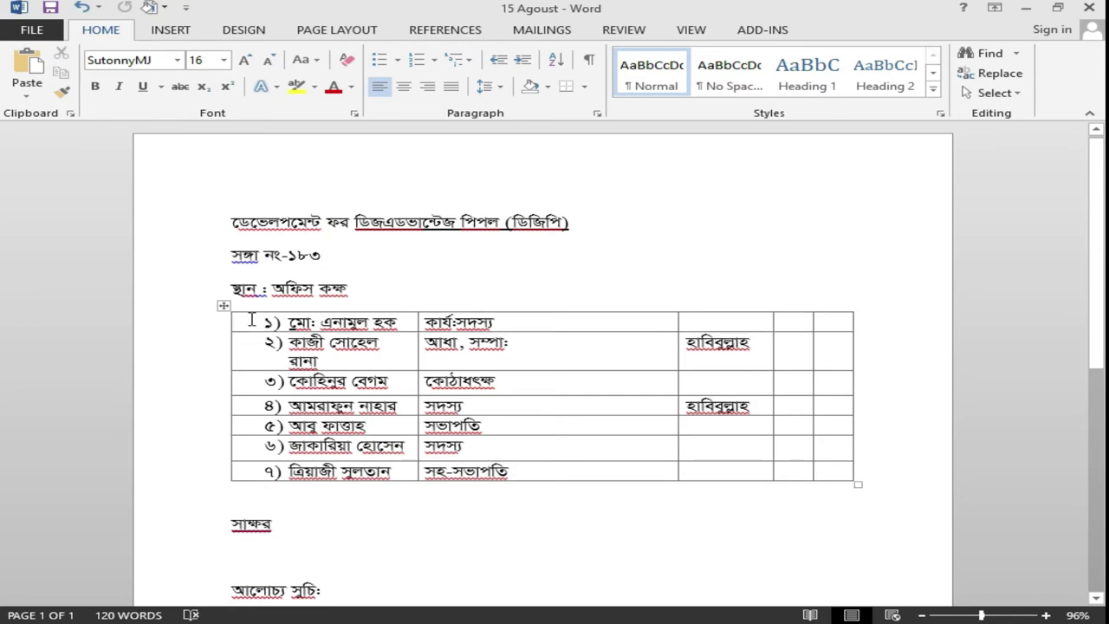
drag(234, 322, 847, 327)
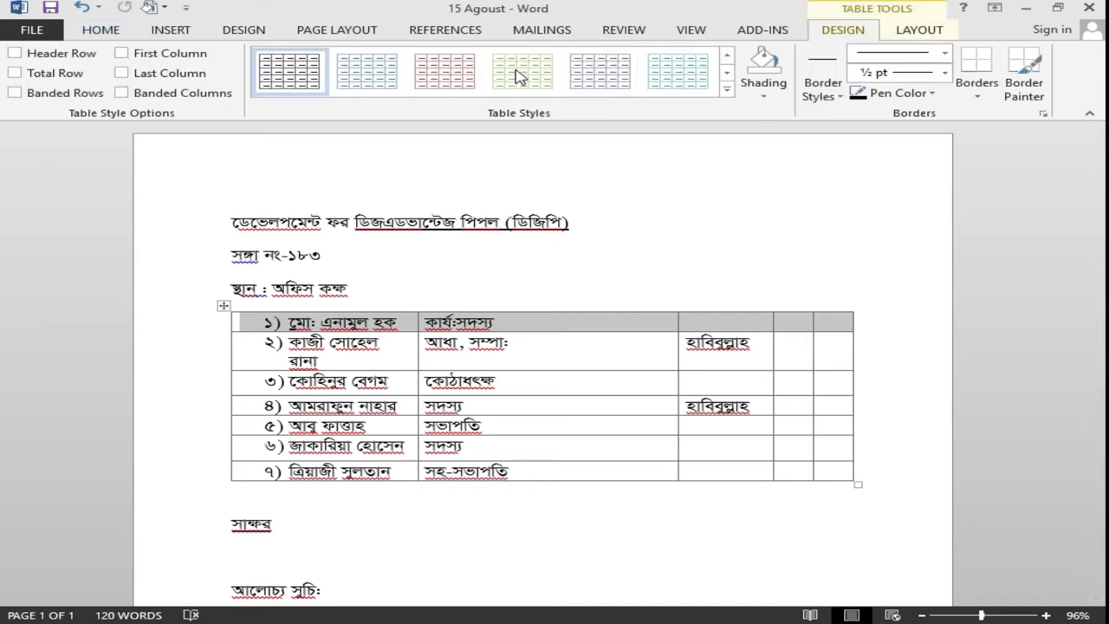
click(727, 90)
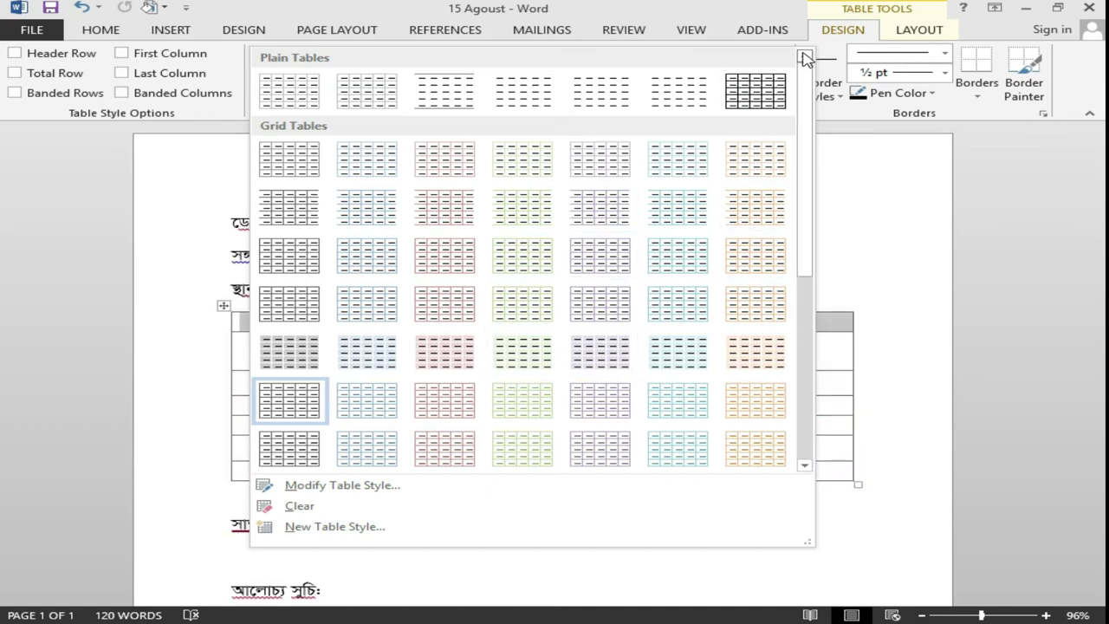
click(836, 57)
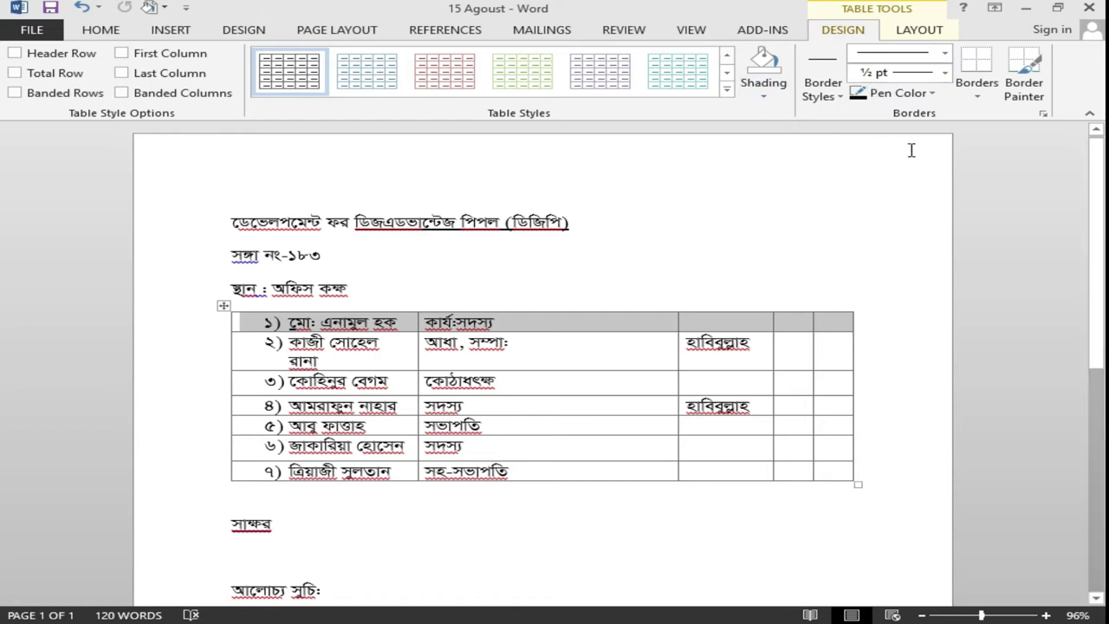
- Shade the member table's second row light olive after briefly trying grey
click(766, 96)
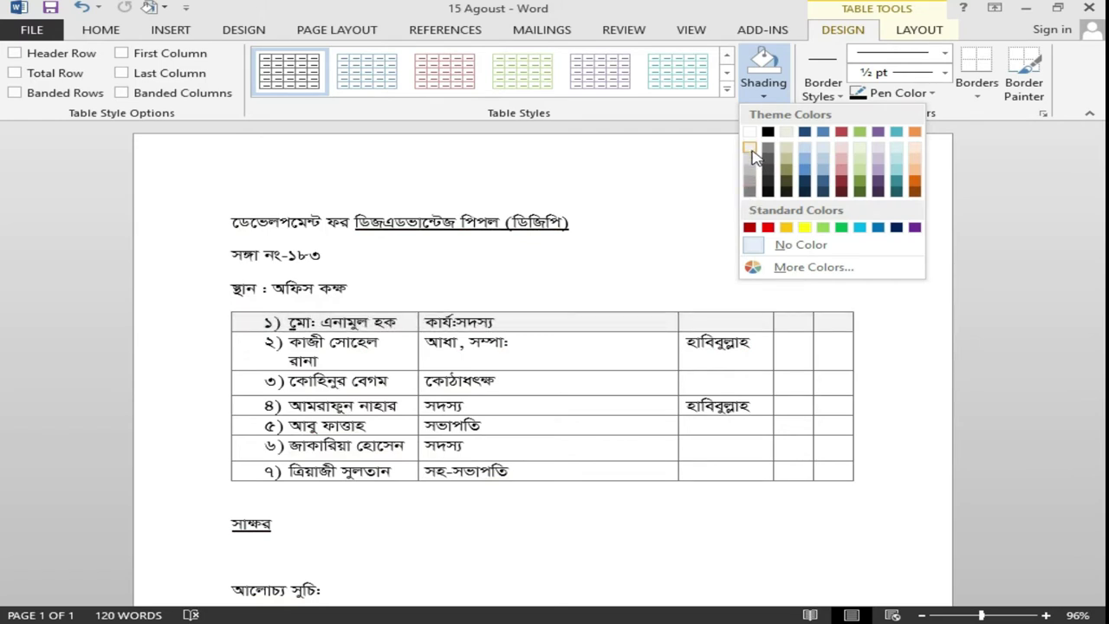
click(749, 150)
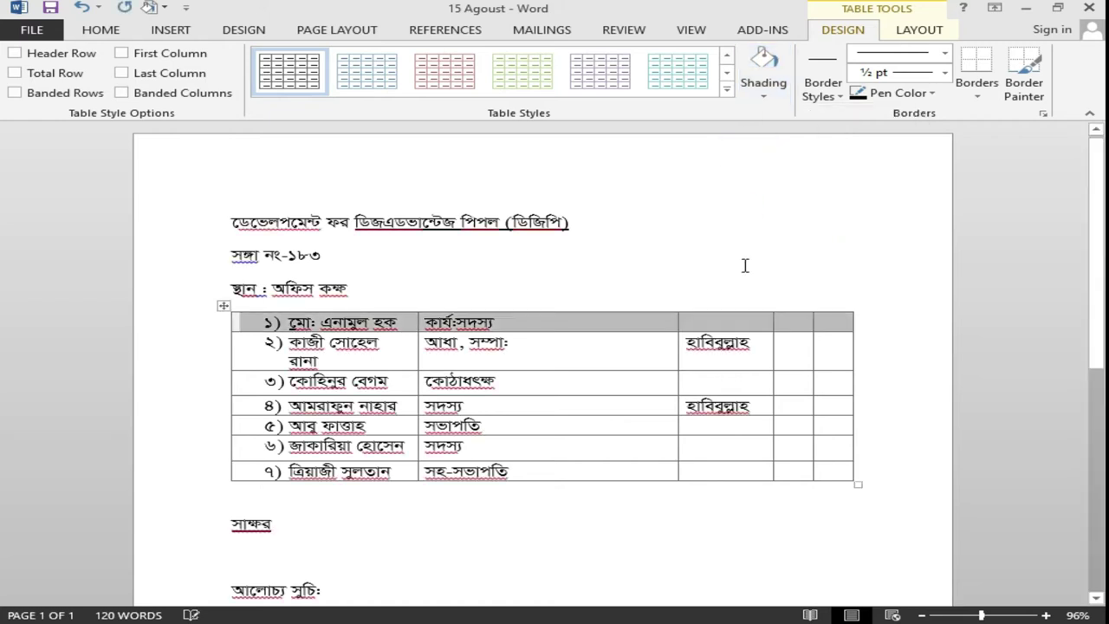
drag(263, 349, 836, 360)
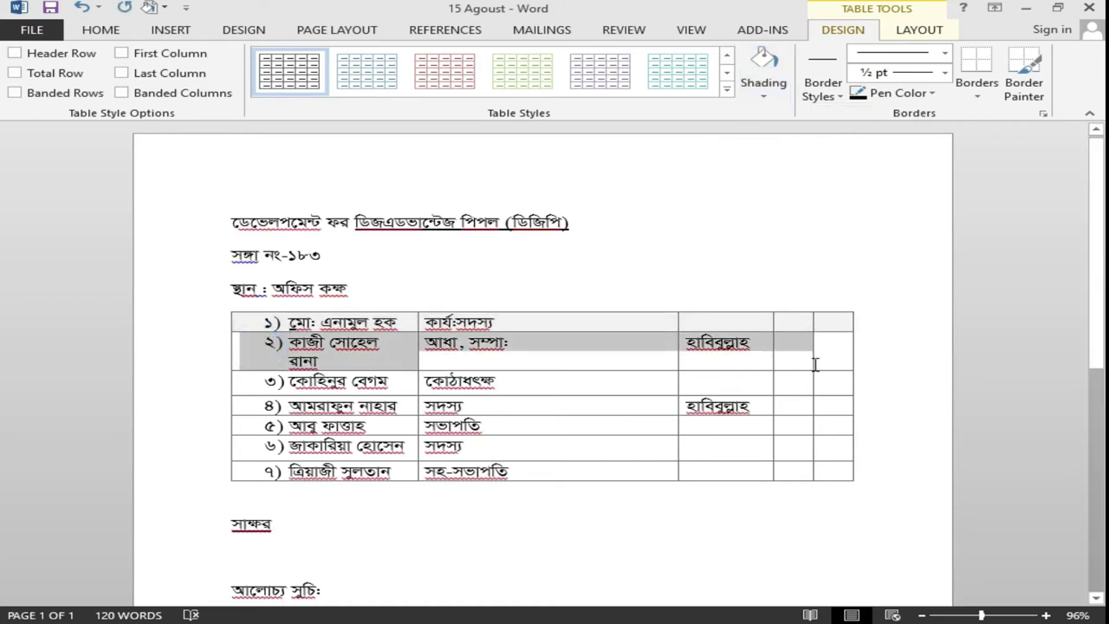
click(763, 95)
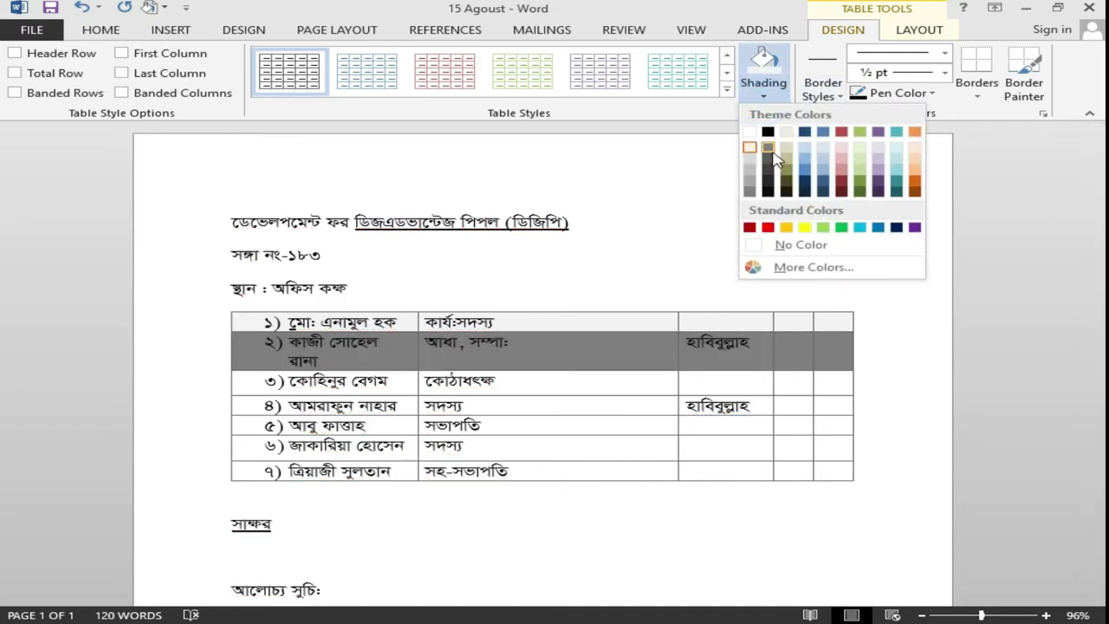
click(773, 152)
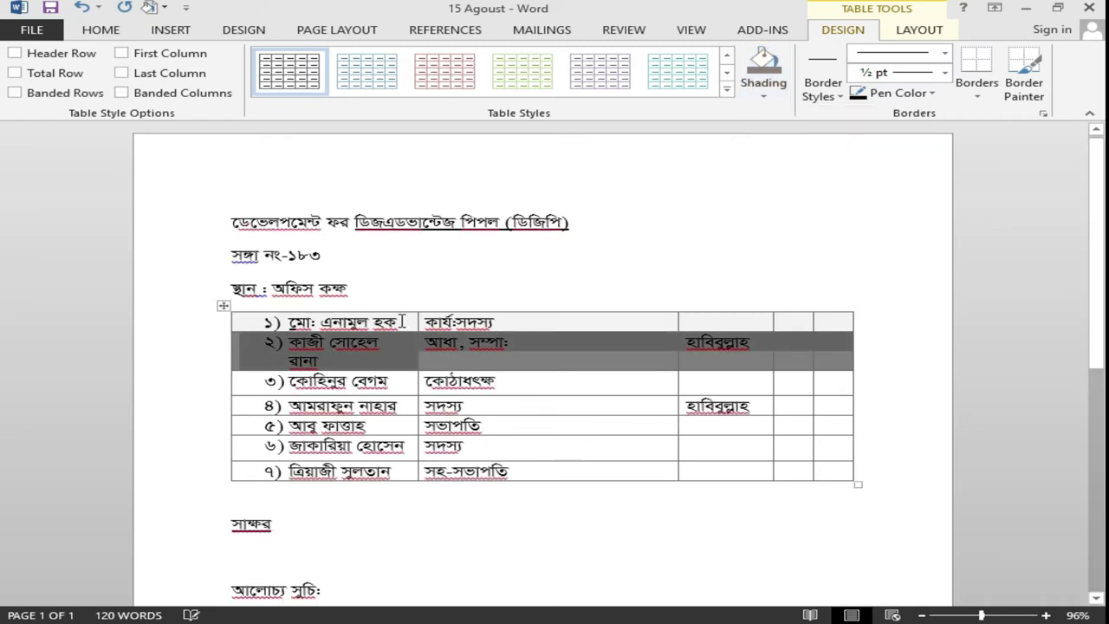
click(765, 96)
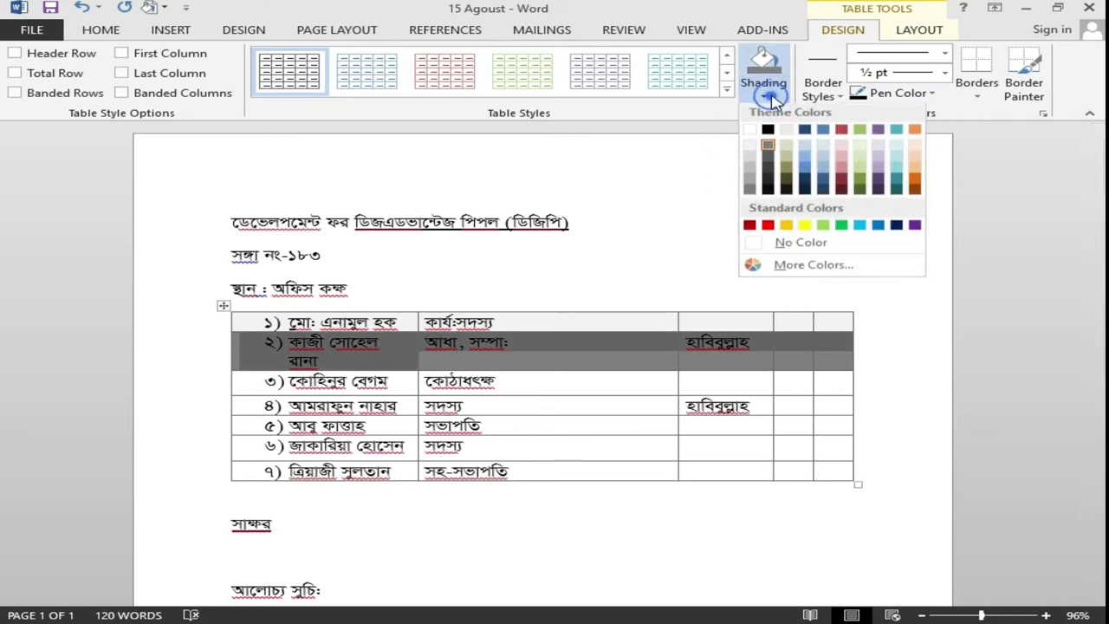
click(786, 152)
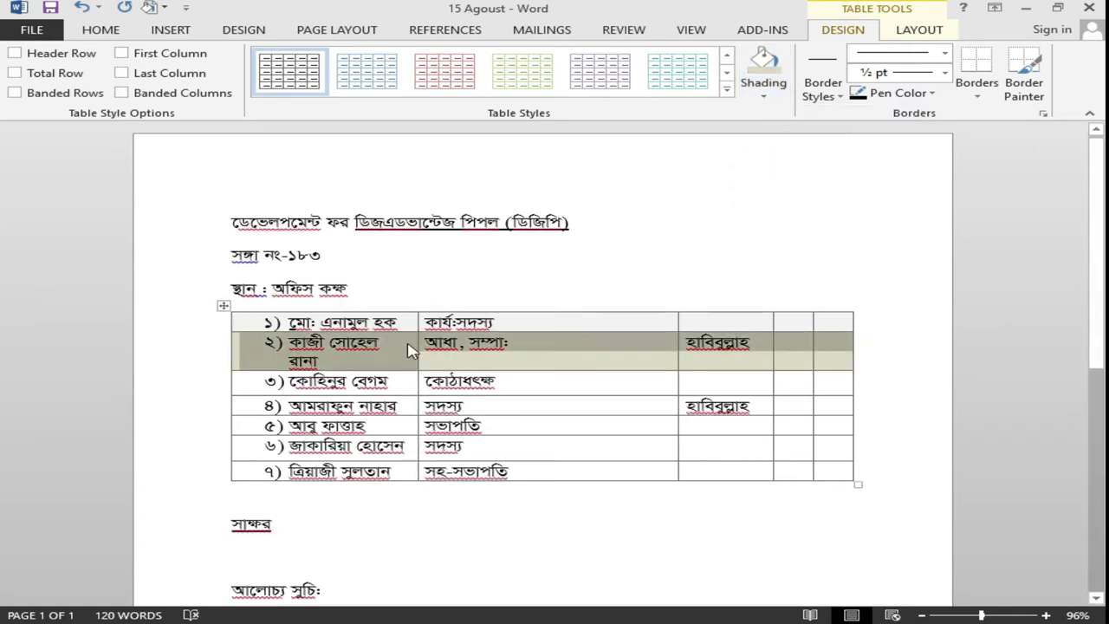
- Undo an accidental widening of the first column and deselect the row
drag(417, 353, 455, 353)
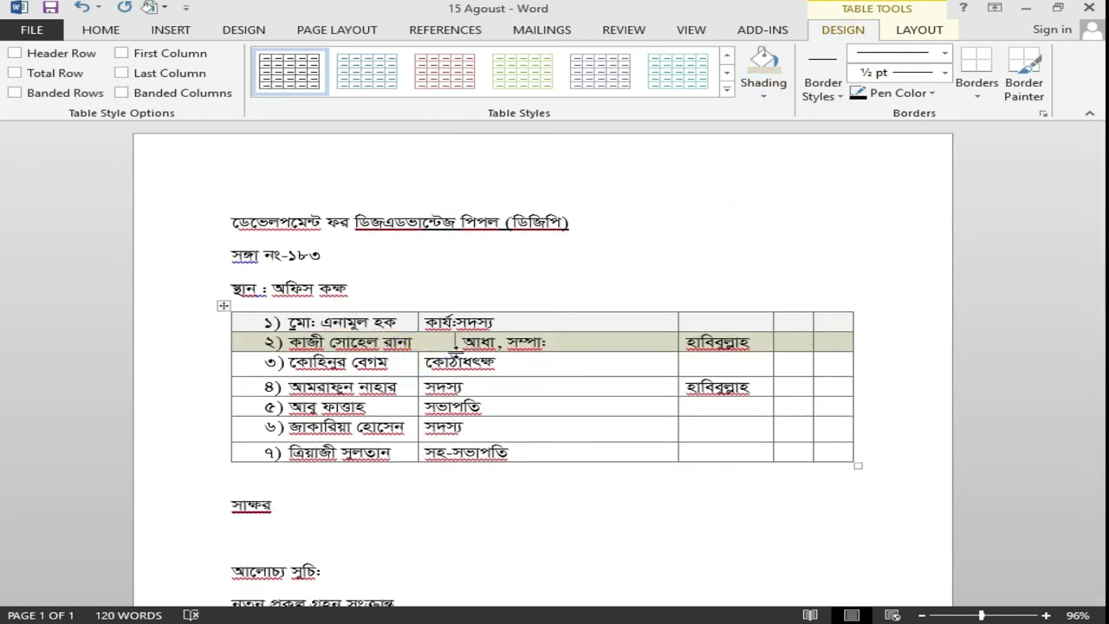
click(433, 324)
key(ctrl+z)
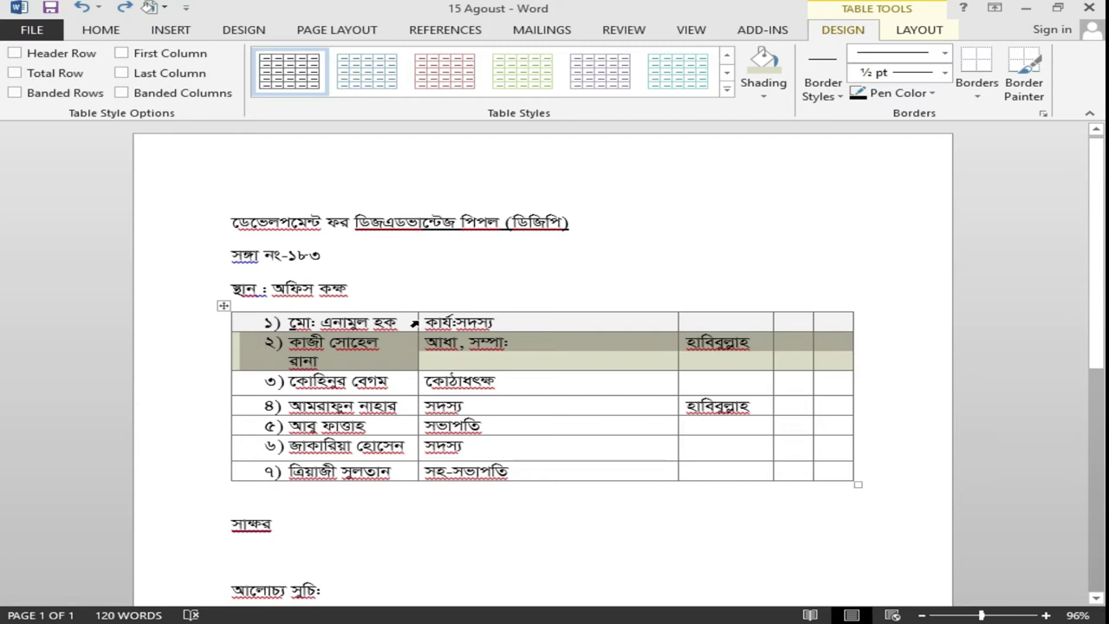
click(459, 293)
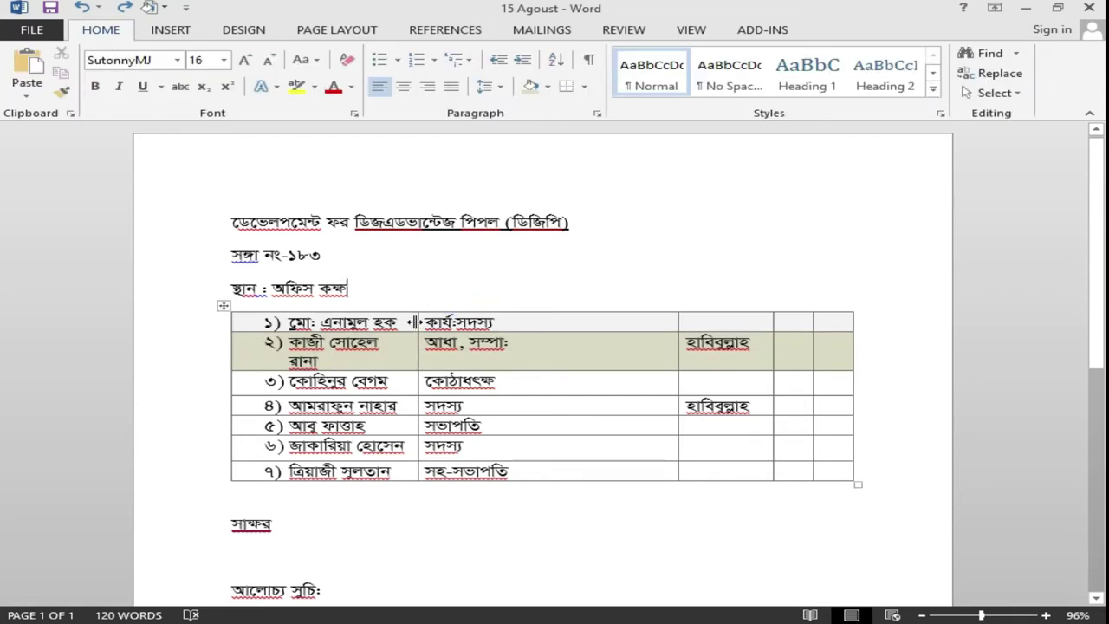
- Widen the first column so row 2's name fits, and shade row 3 blue
drag(417, 323, 449, 323)
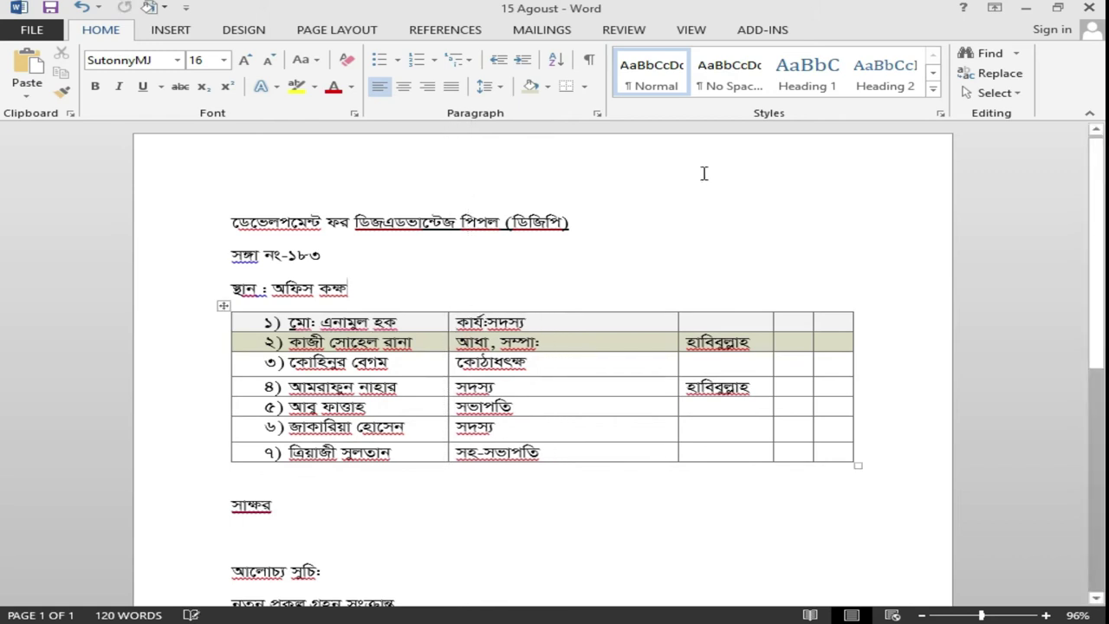
mouse_move(244, 363)
mouse_down()
mouse_move(554, 375)
mouse_move(823, 369)
mouse_up()
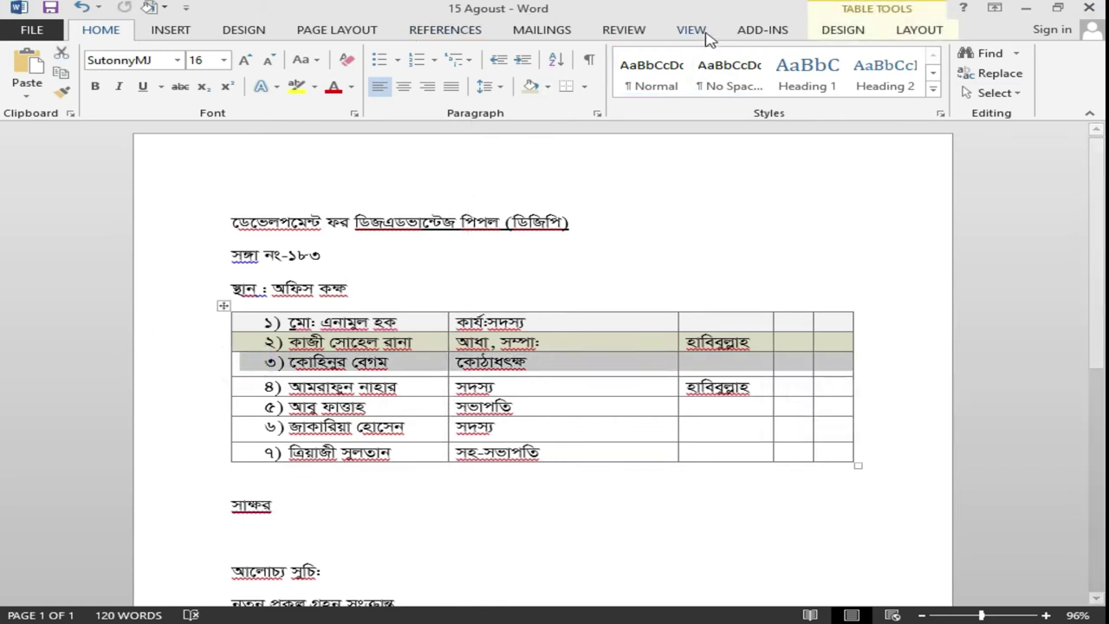
click(842, 29)
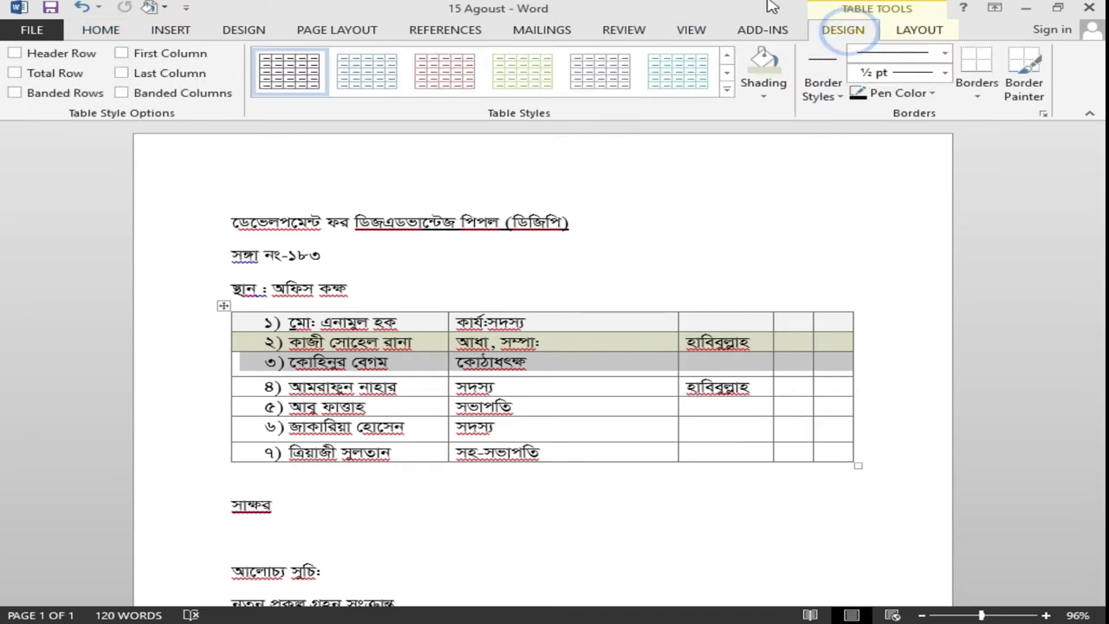
click(765, 94)
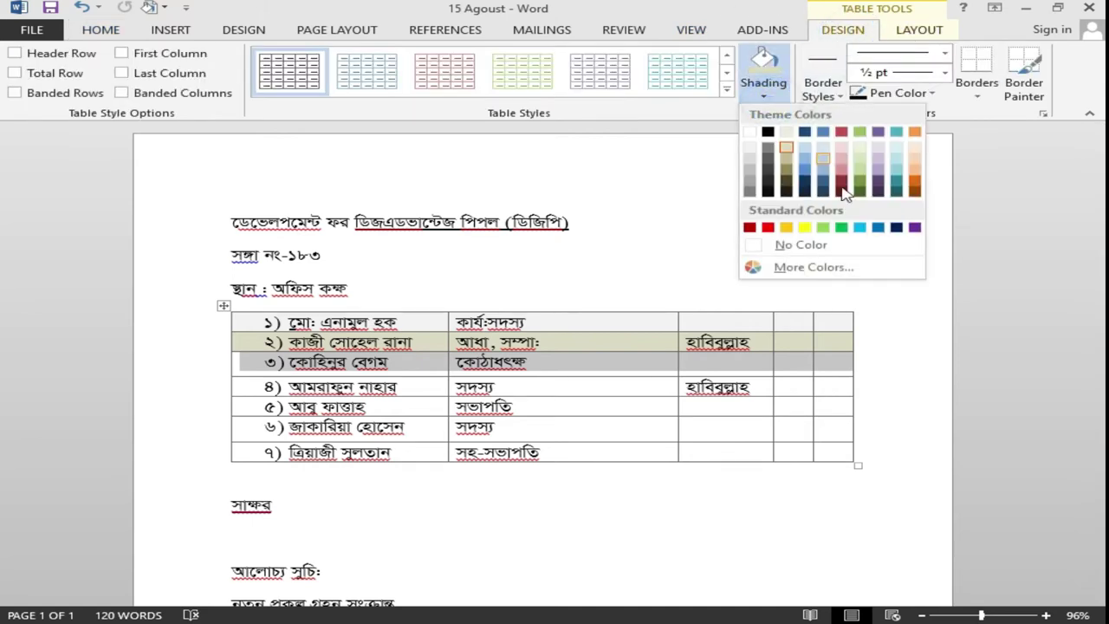
click(806, 149)
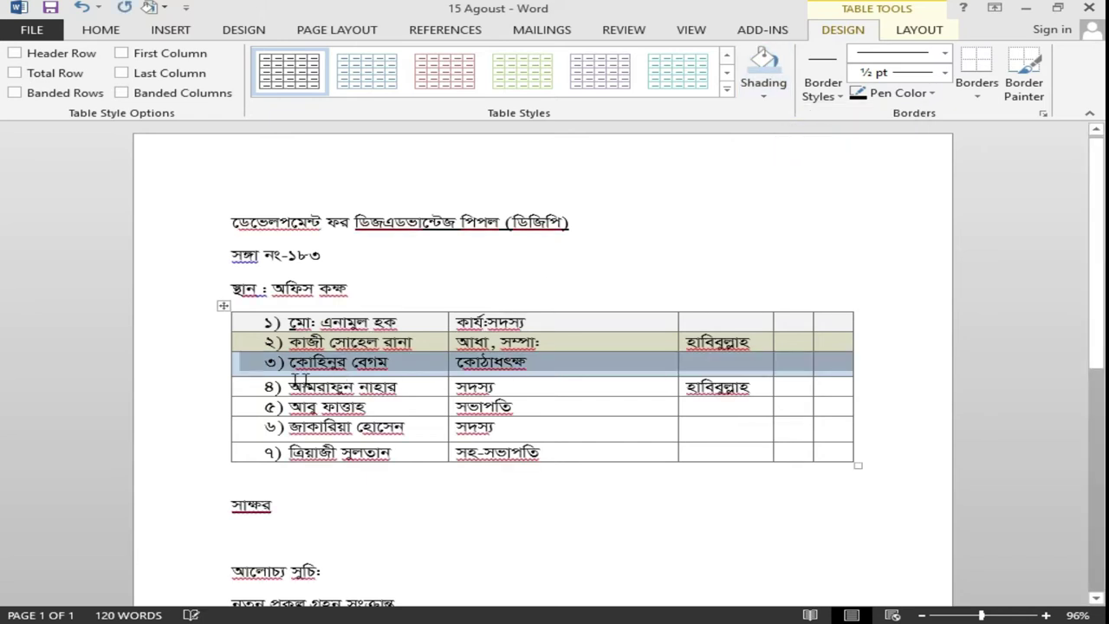
- Shade row 4 light blue and row 5 dusky rose
drag(240, 389, 829, 391)
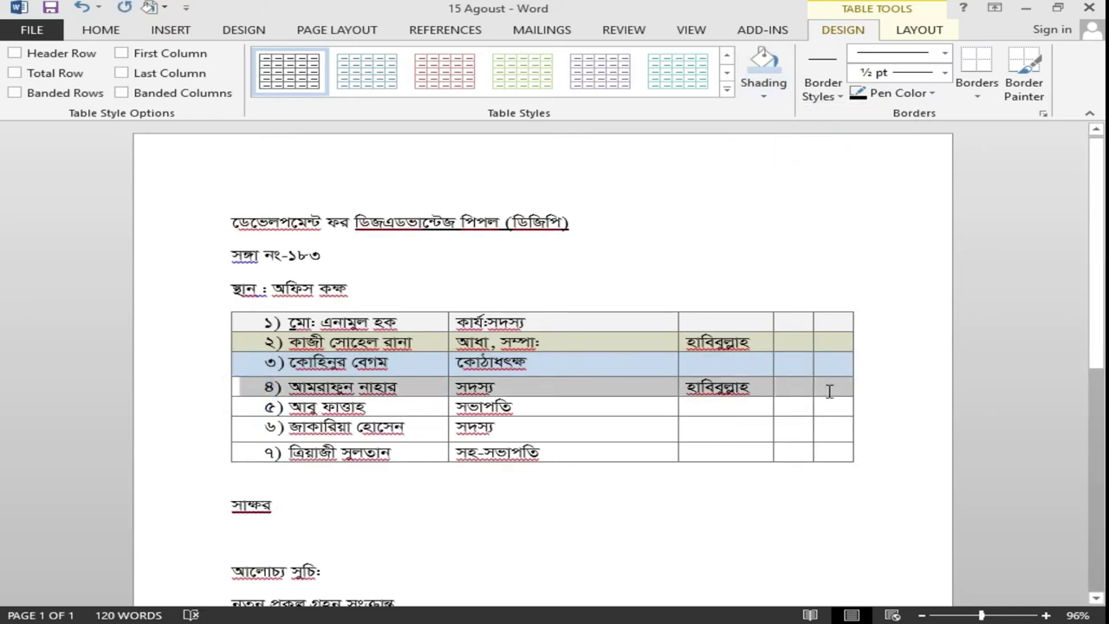
click(764, 94)
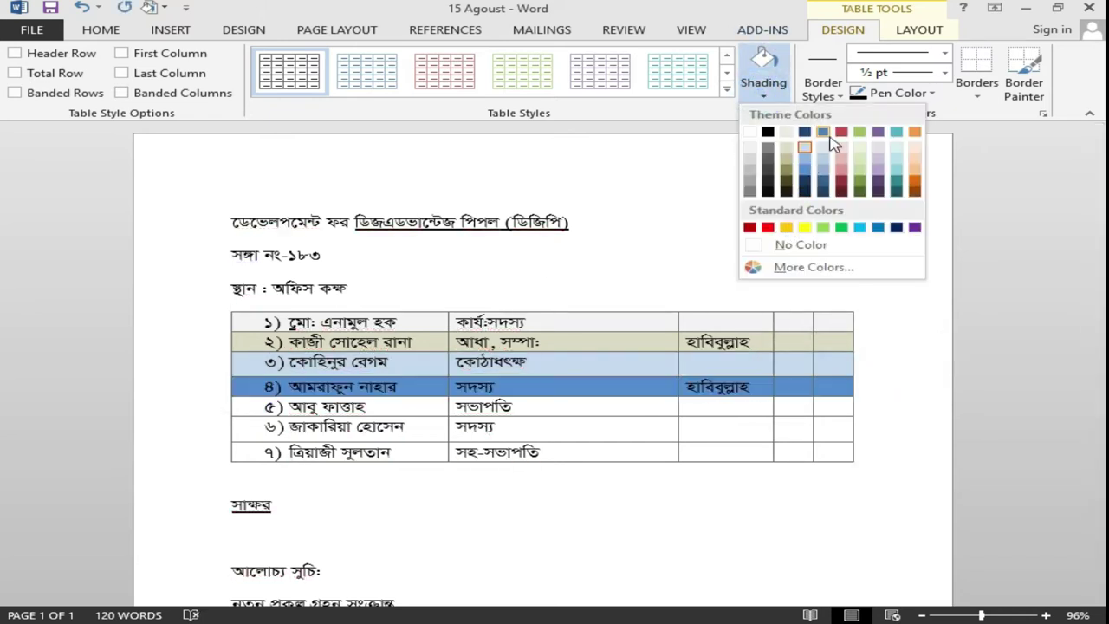
click(823, 147)
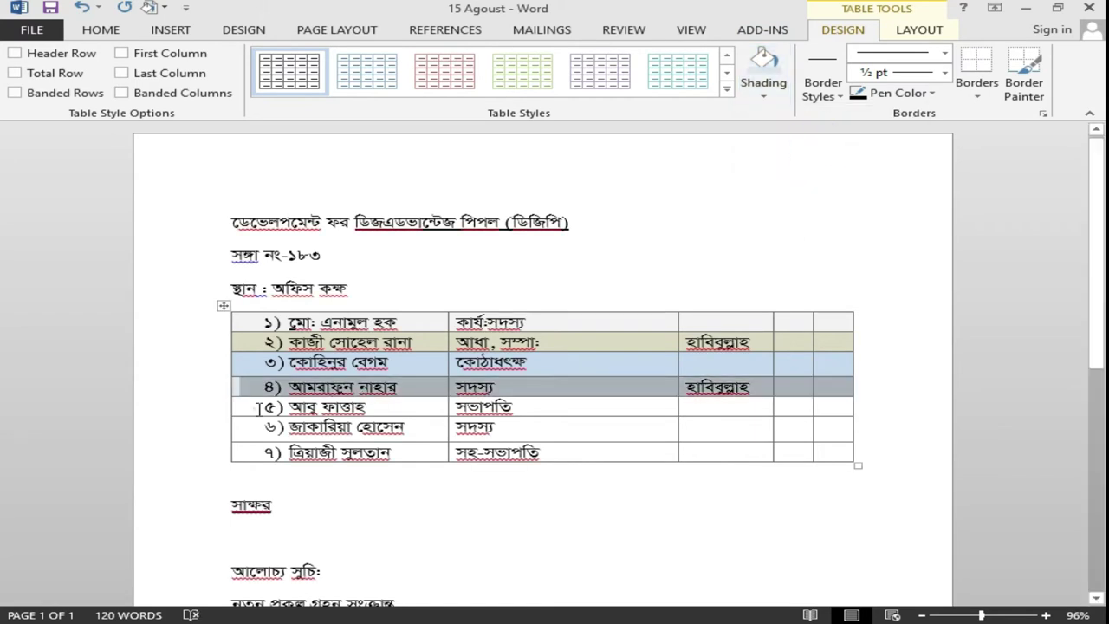
drag(259, 407, 832, 411)
click(764, 95)
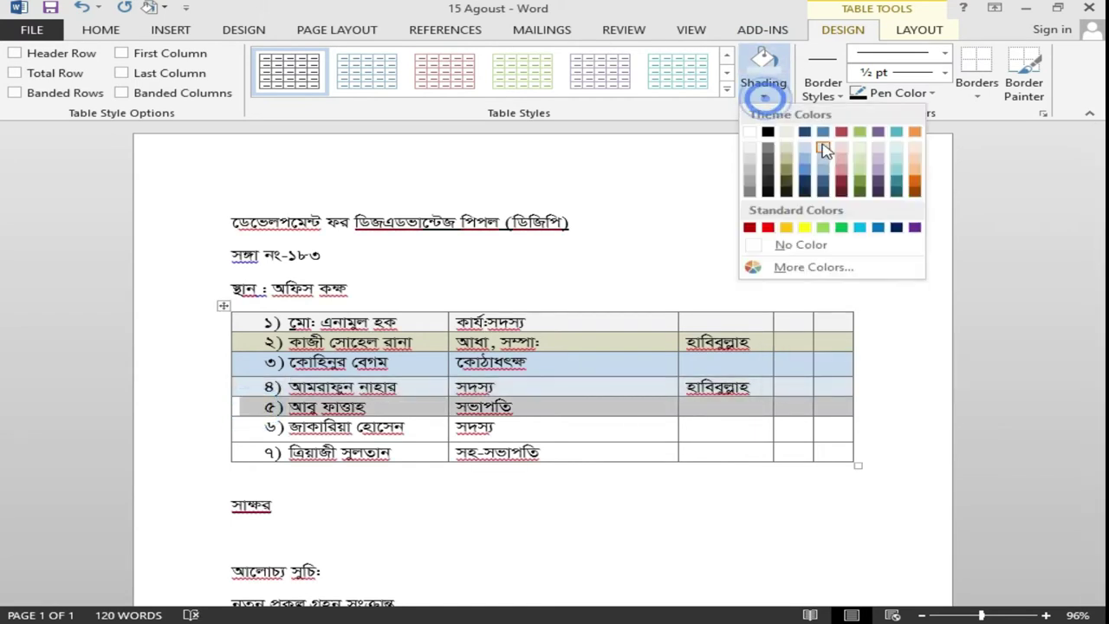
click(838, 149)
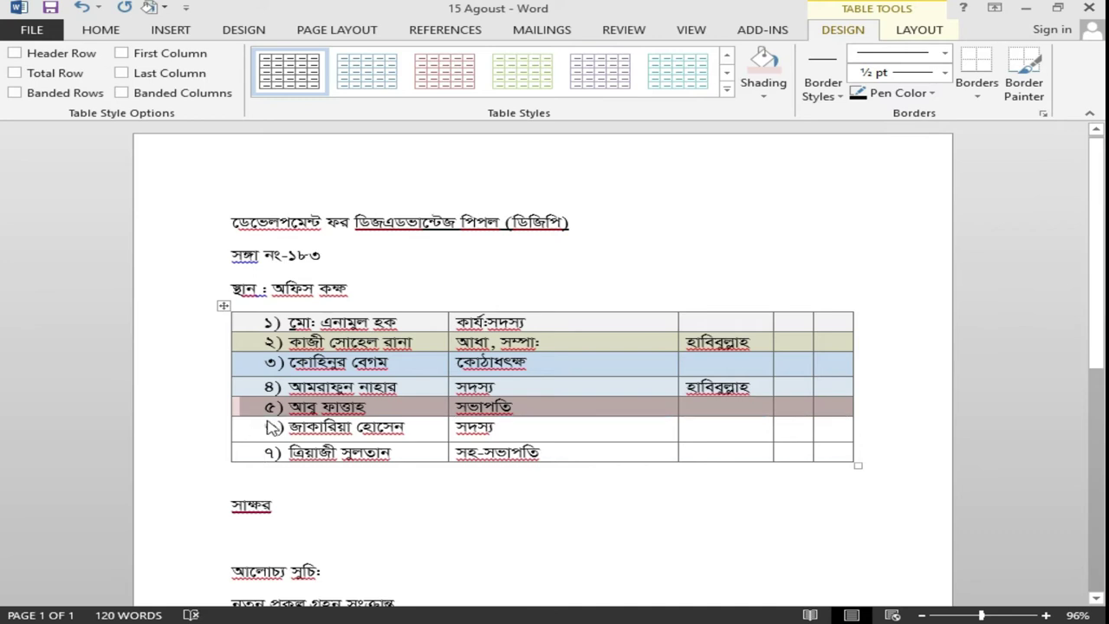
- Shade row 6 light green and row 7 lavender
drag(257, 427, 823, 427)
click(763, 96)
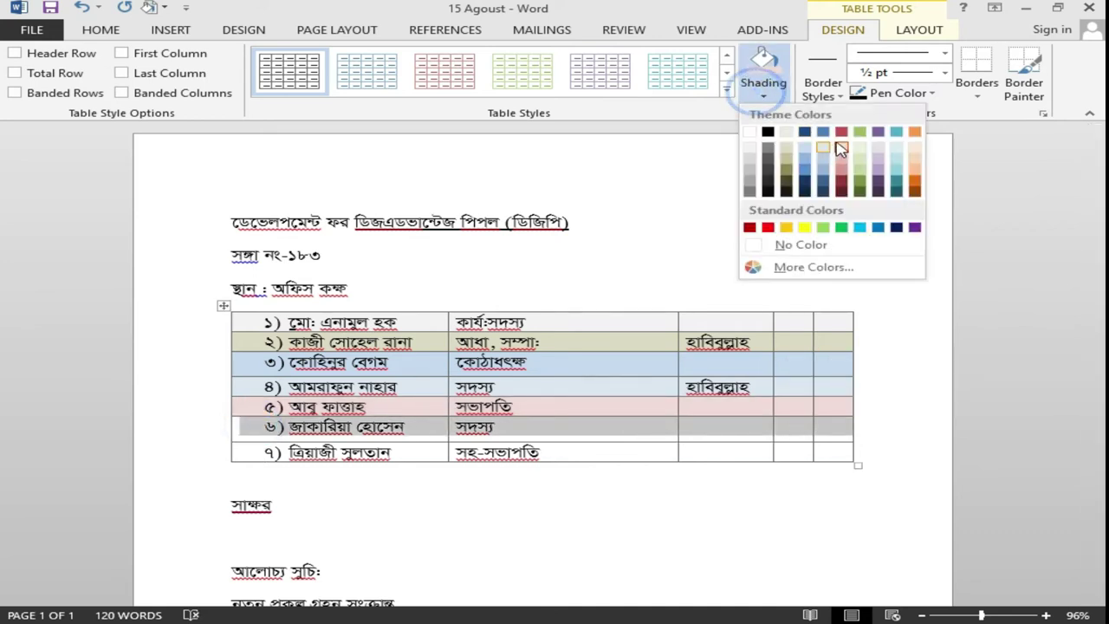
click(860, 148)
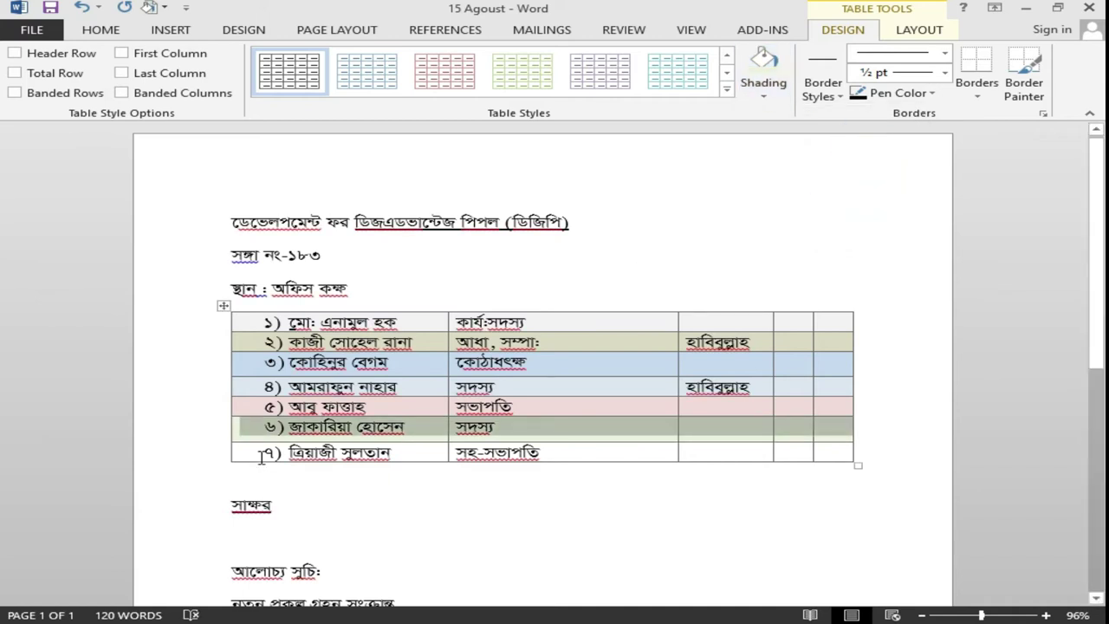
drag(259, 456, 841, 458)
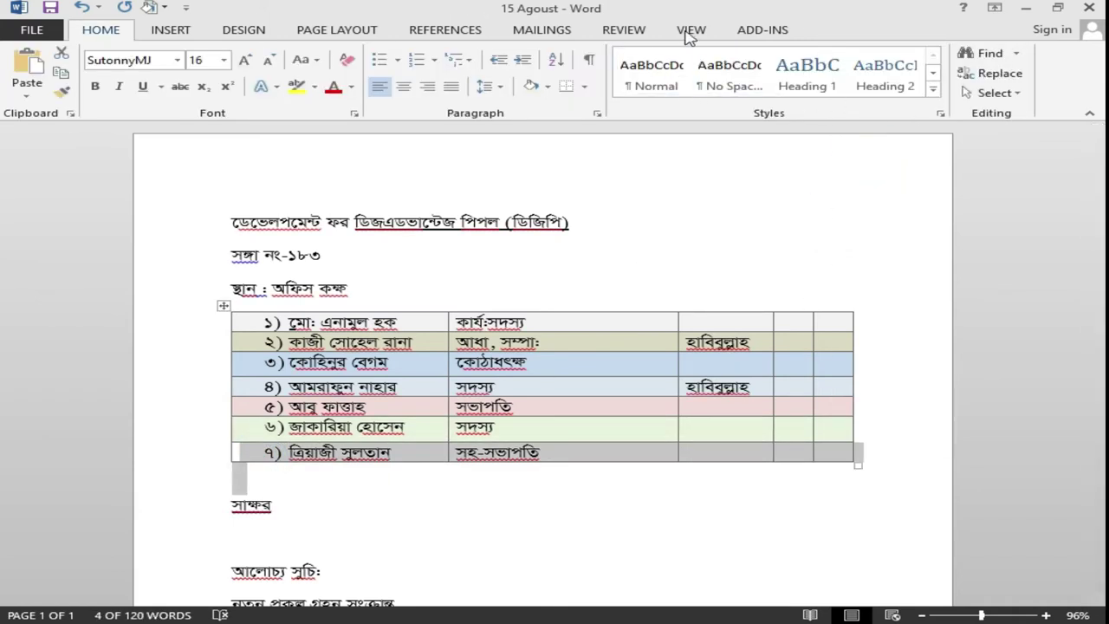
click(429, 457)
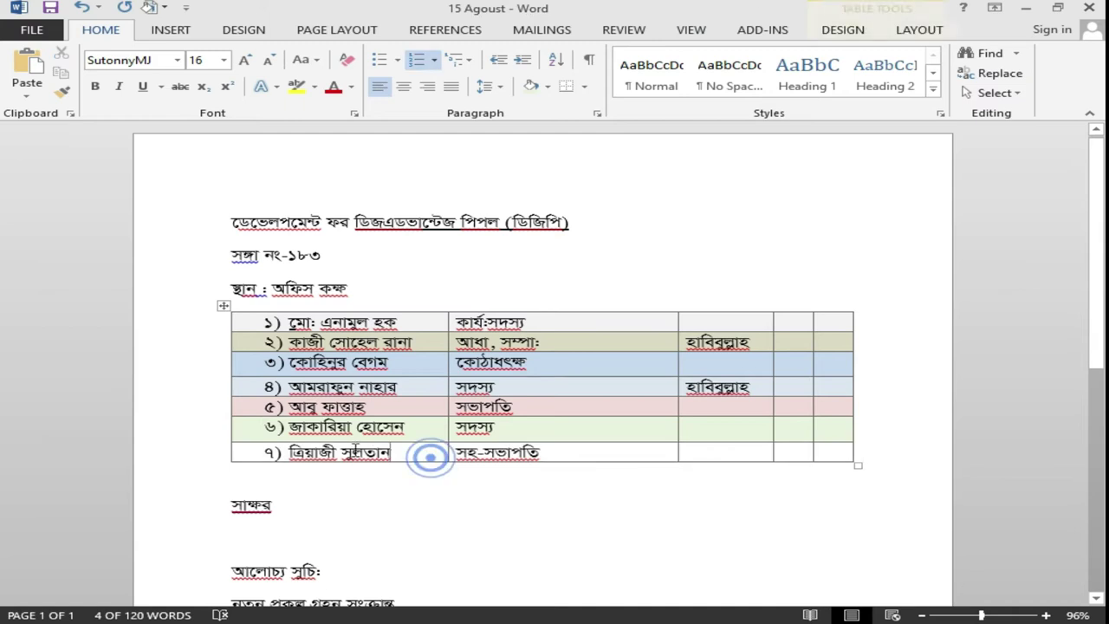
drag(262, 454, 823, 458)
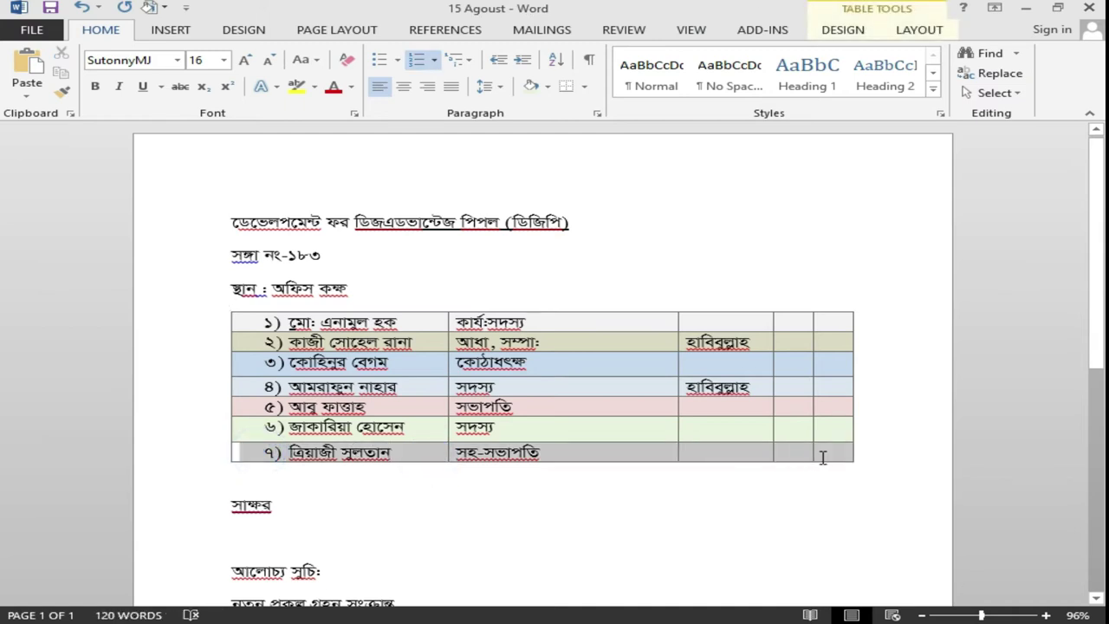
click(843, 29)
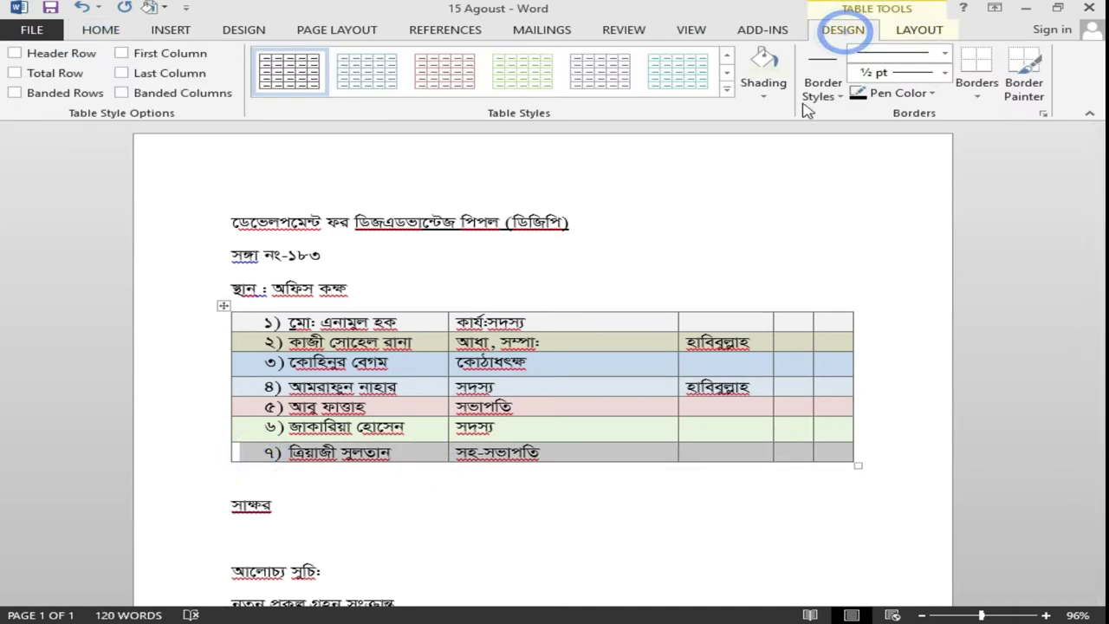
click(764, 91)
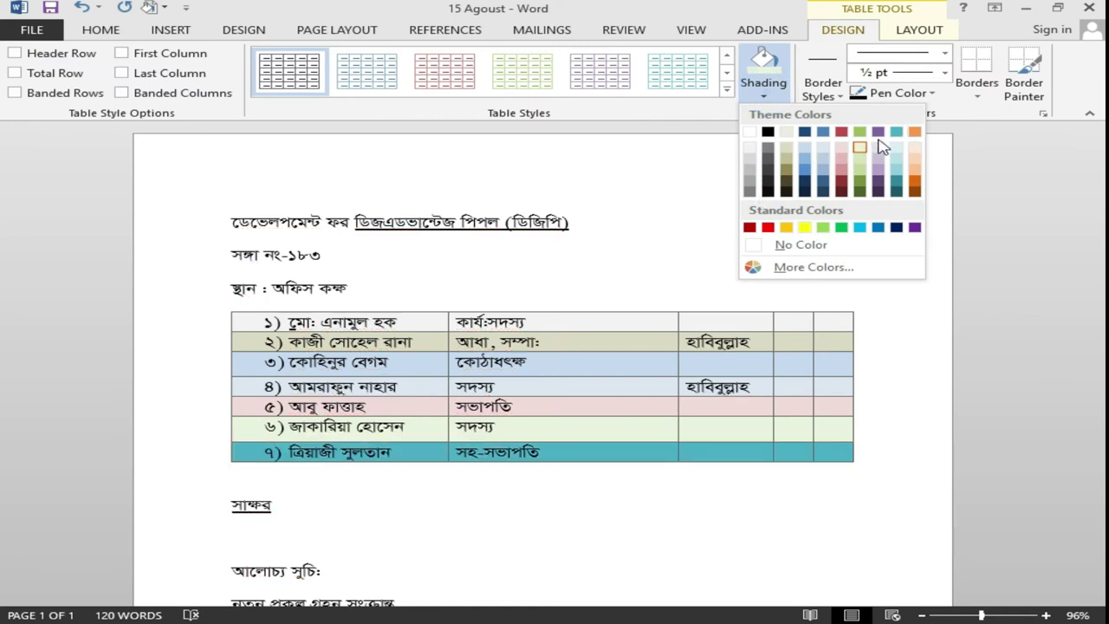
click(878, 144)
- Select the whole of row ৫ and bring up its Shading colour choices
click(888, 372)
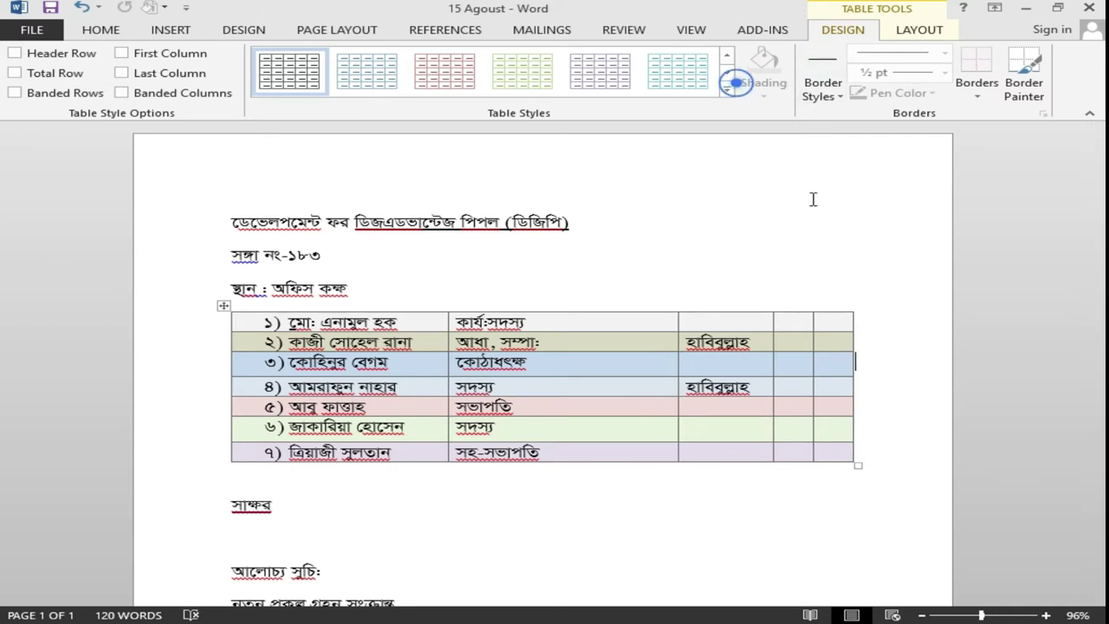
click(719, 436)
click(767, 100)
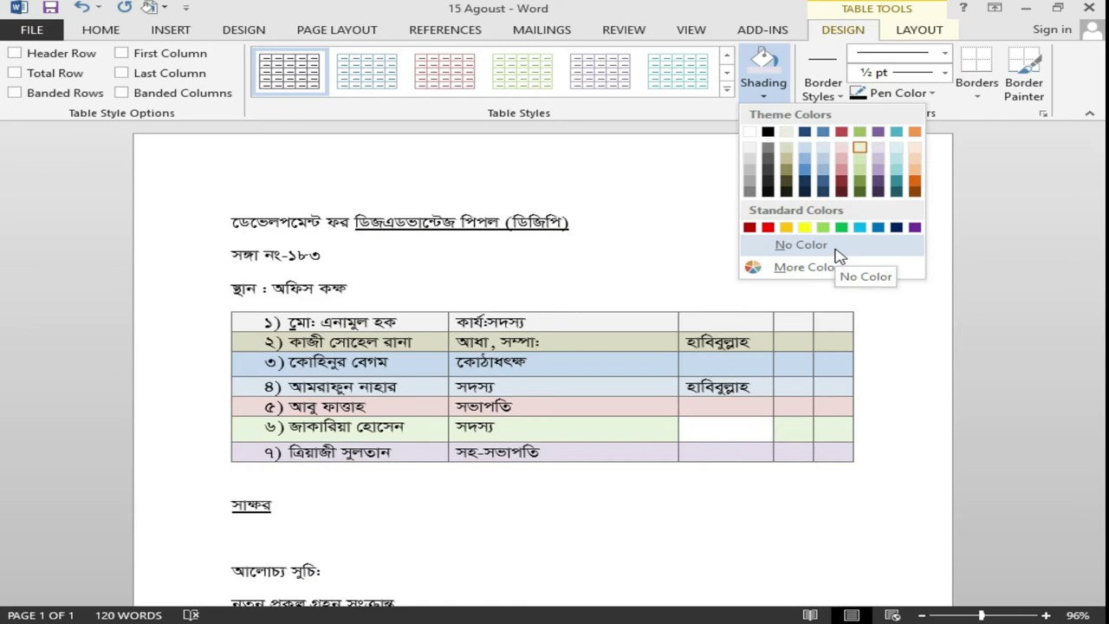
click(605, 403)
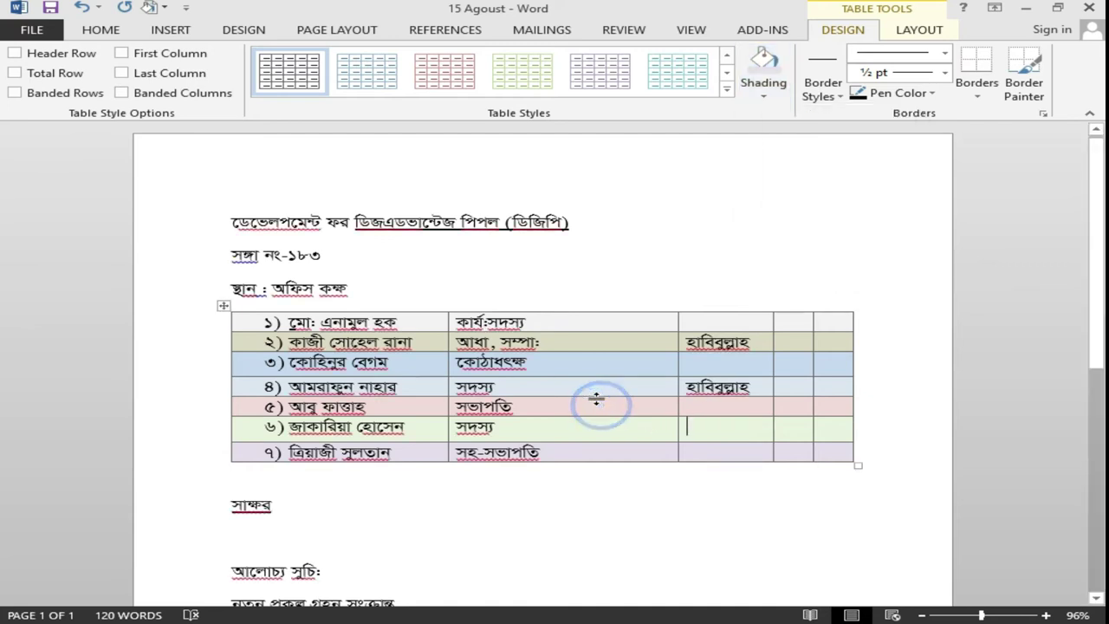
drag(588, 404, 286, 405)
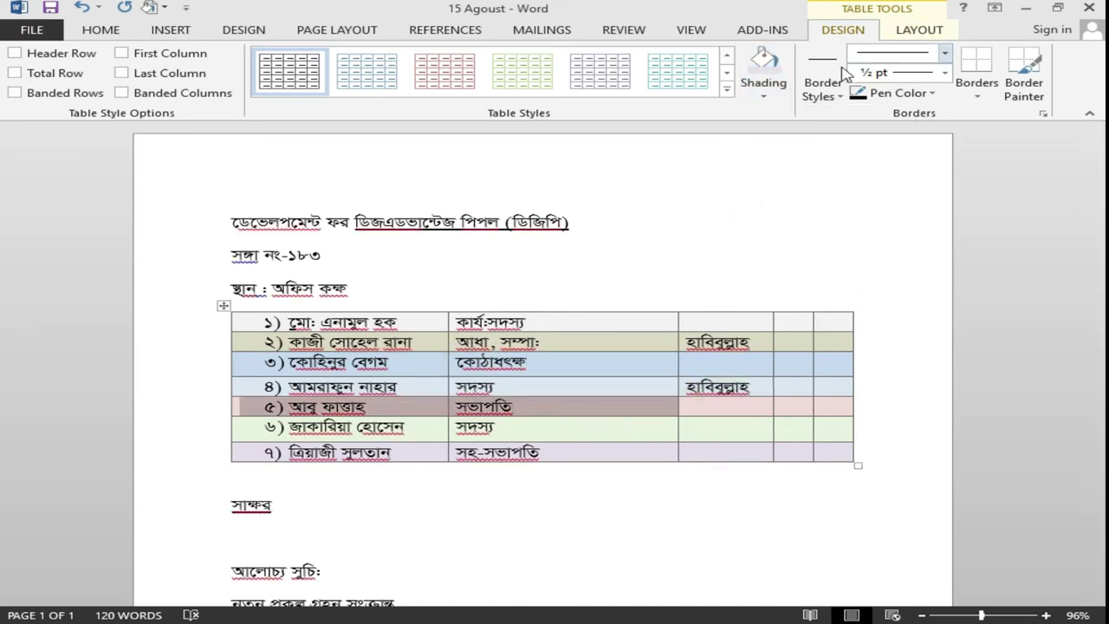
click(763, 82)
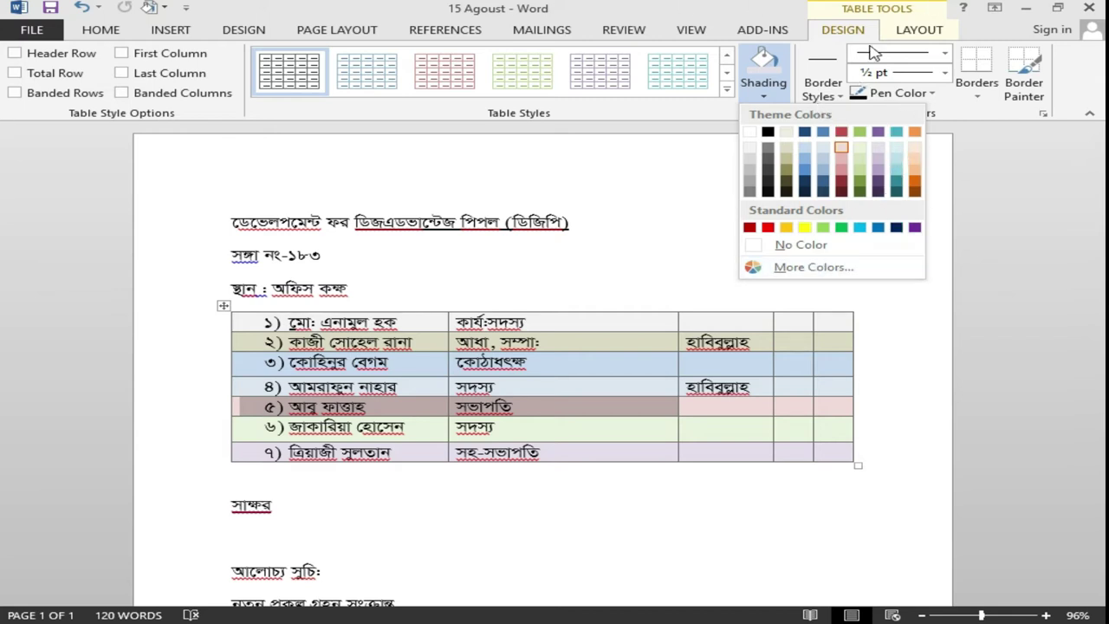
click(600, 445)
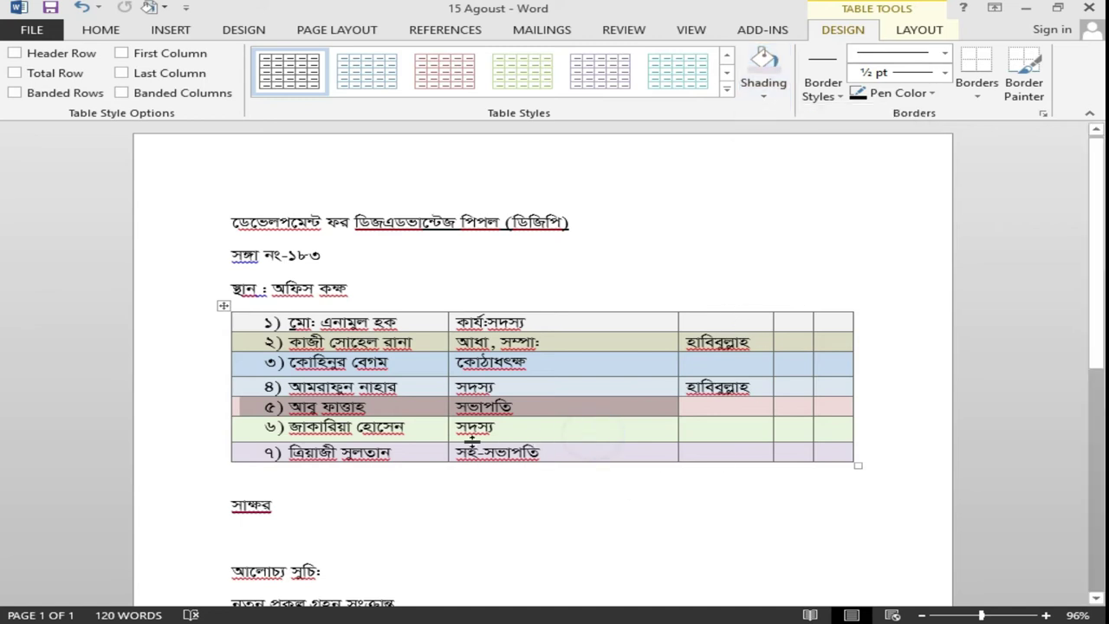
click(732, 406)
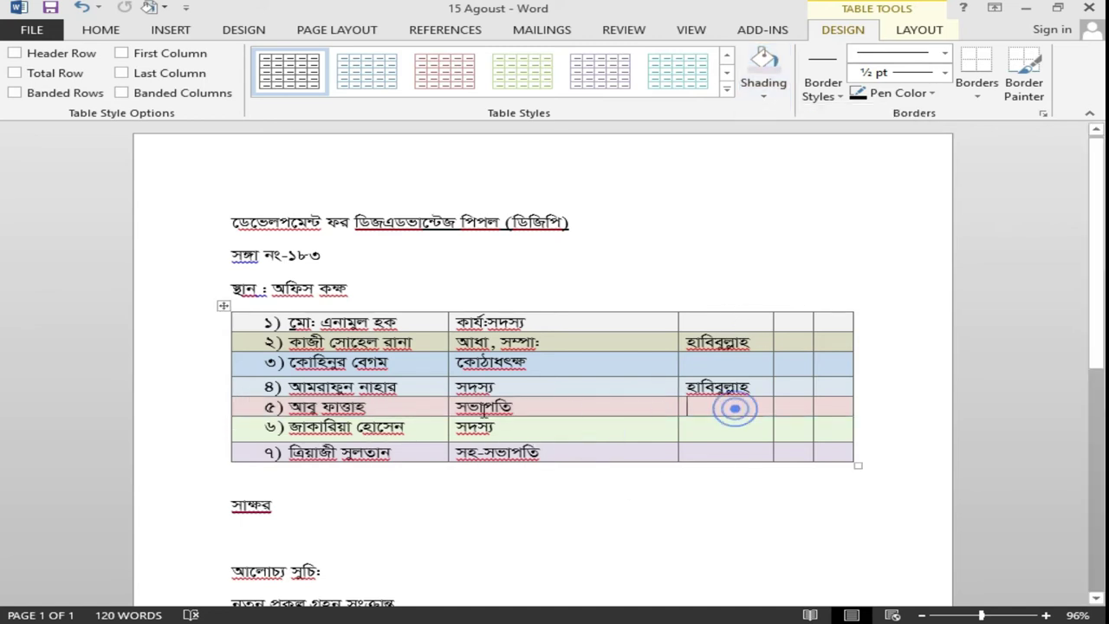
drag(256, 406, 830, 399)
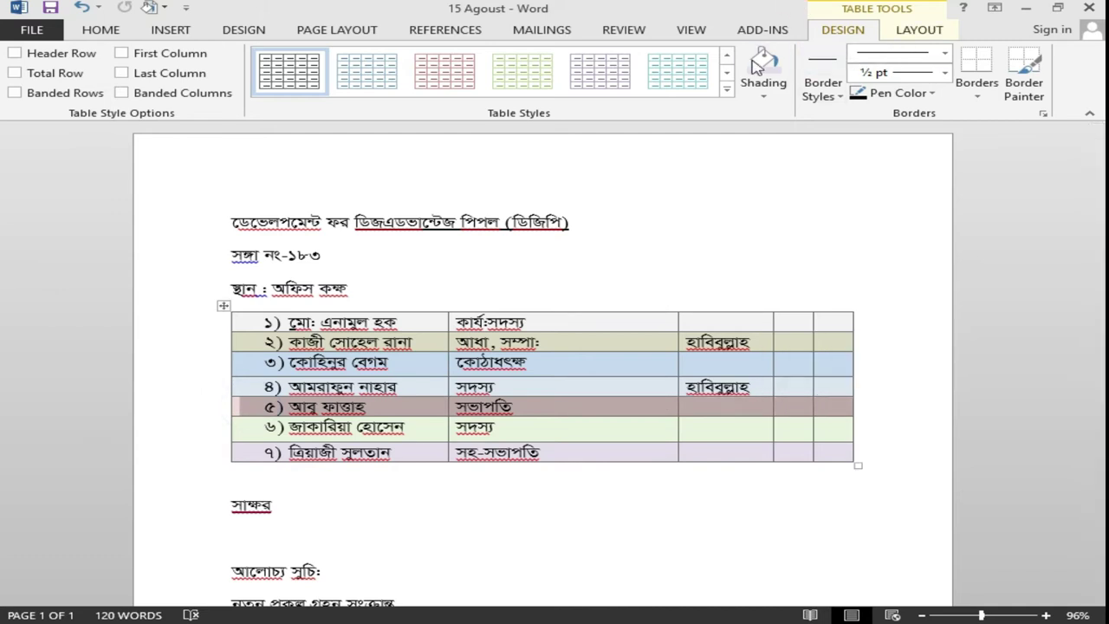
click(759, 97)
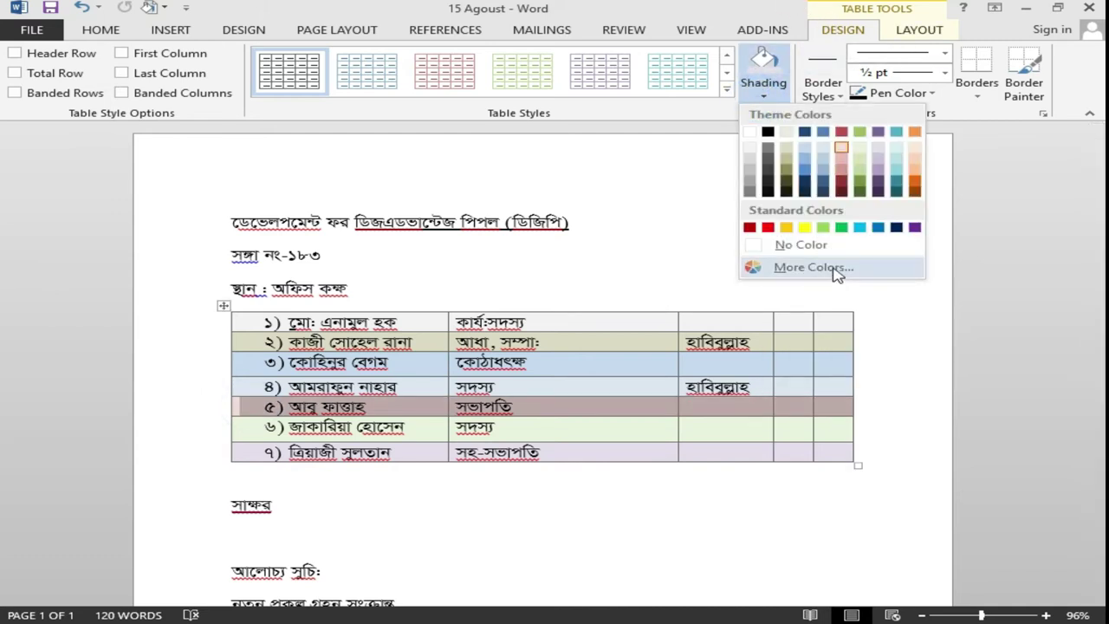
- In More Colors' Custom tab, experiment with pink, grey, yellow and green shades
click(837, 268)
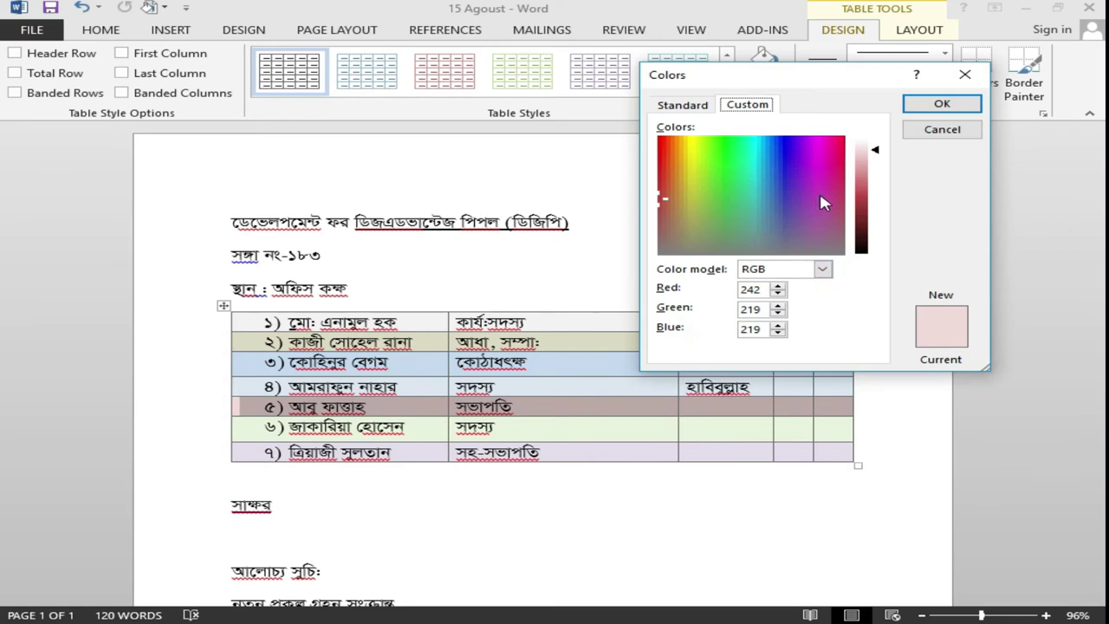
drag(827, 248, 824, 148)
drag(797, 218, 681, 231)
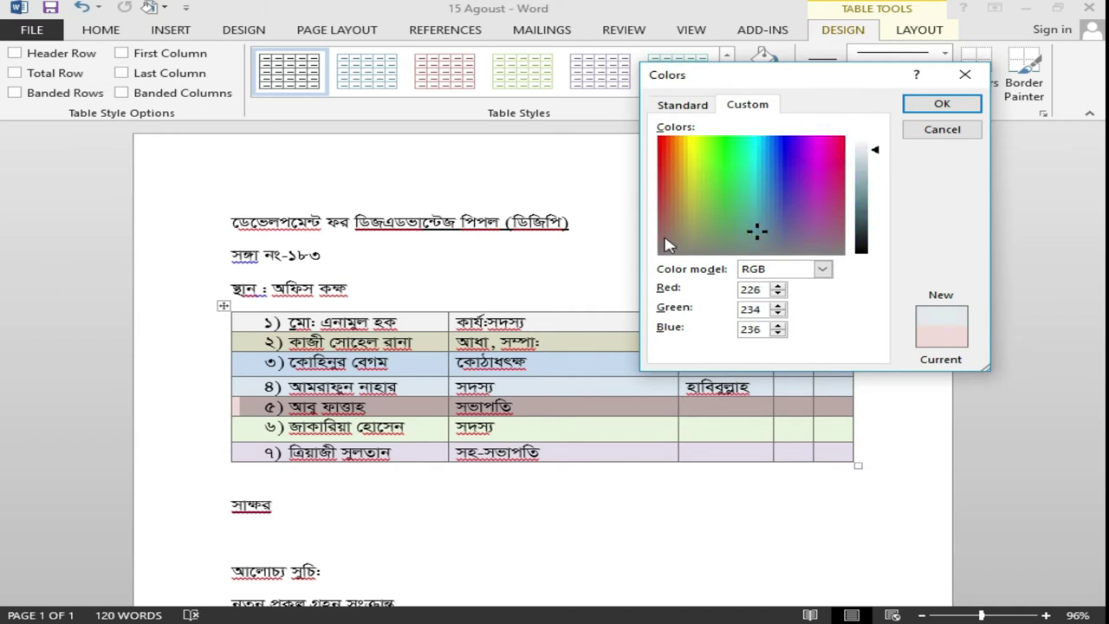
mouse_move(797, 239)
mouse_down()
mouse_move(824, 175)
mouse_move(873, 243)
mouse_move(873, 132)
mouse_move(878, 144)
mouse_up()
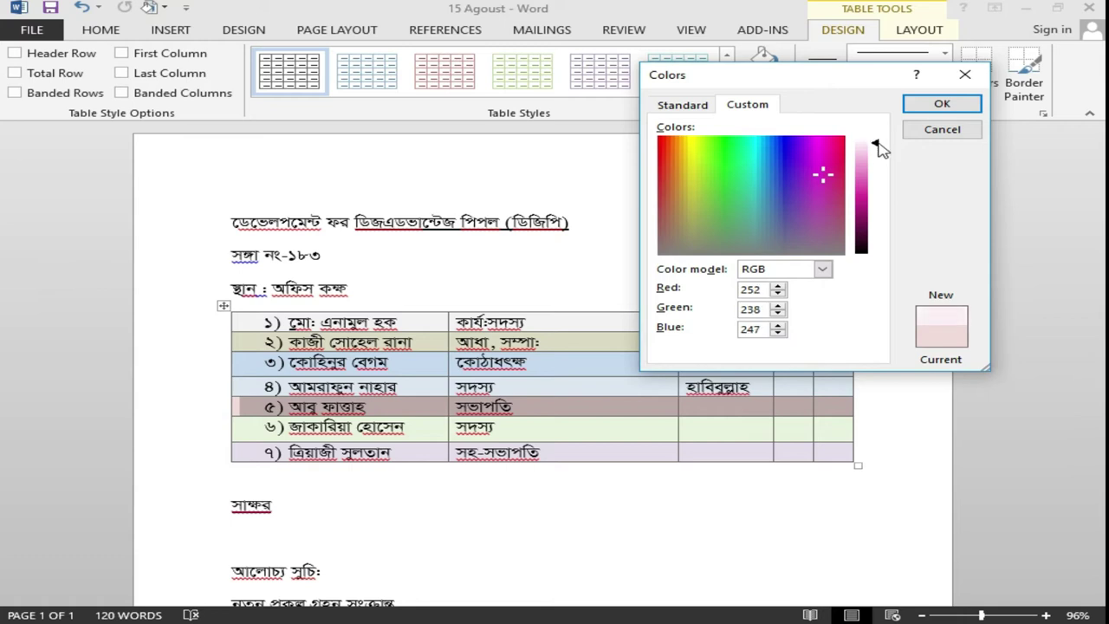
mouse_move(807, 159)
mouse_down()
mouse_move(680, 150)
mouse_move(706, 147)
mouse_up()
click(867, 166)
drag(868, 170, 869, 146)
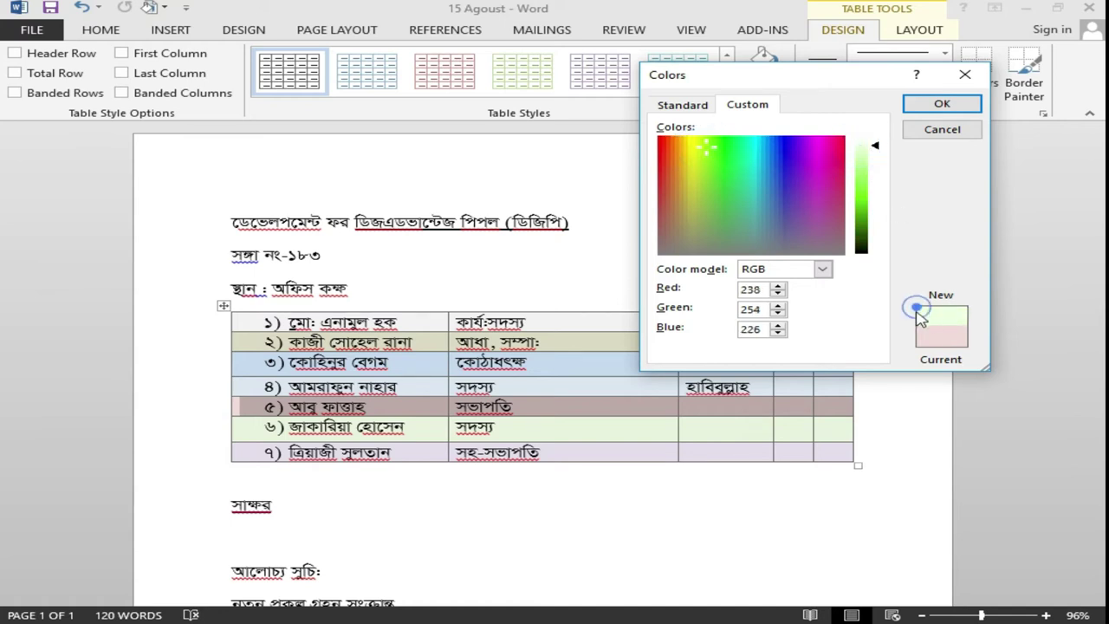
click(865, 166)
drag(867, 173, 871, 141)
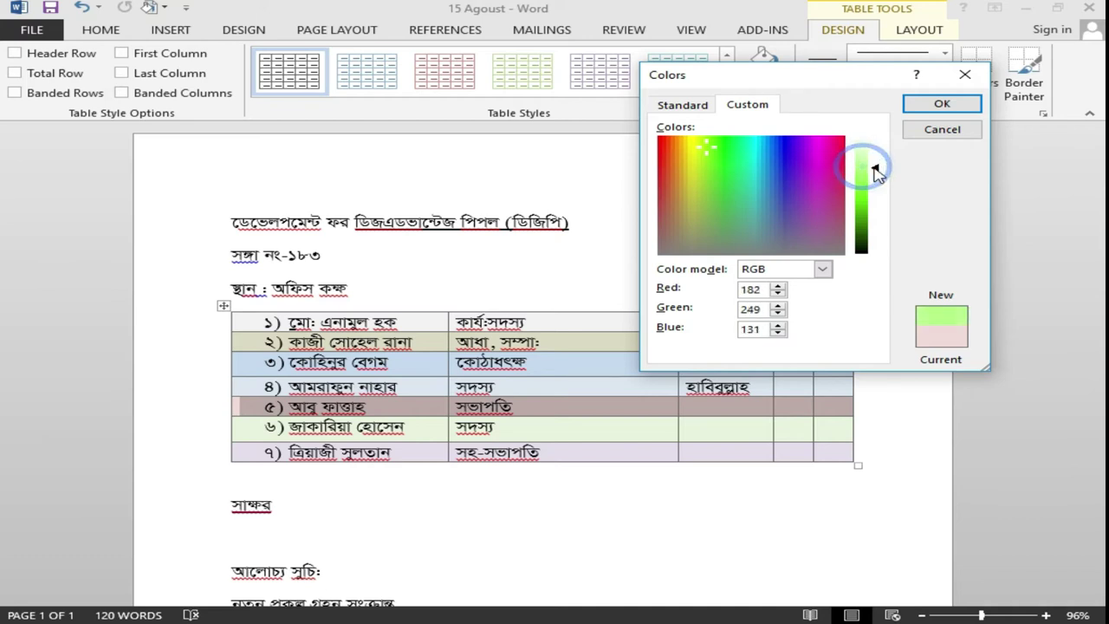
click(876, 171)
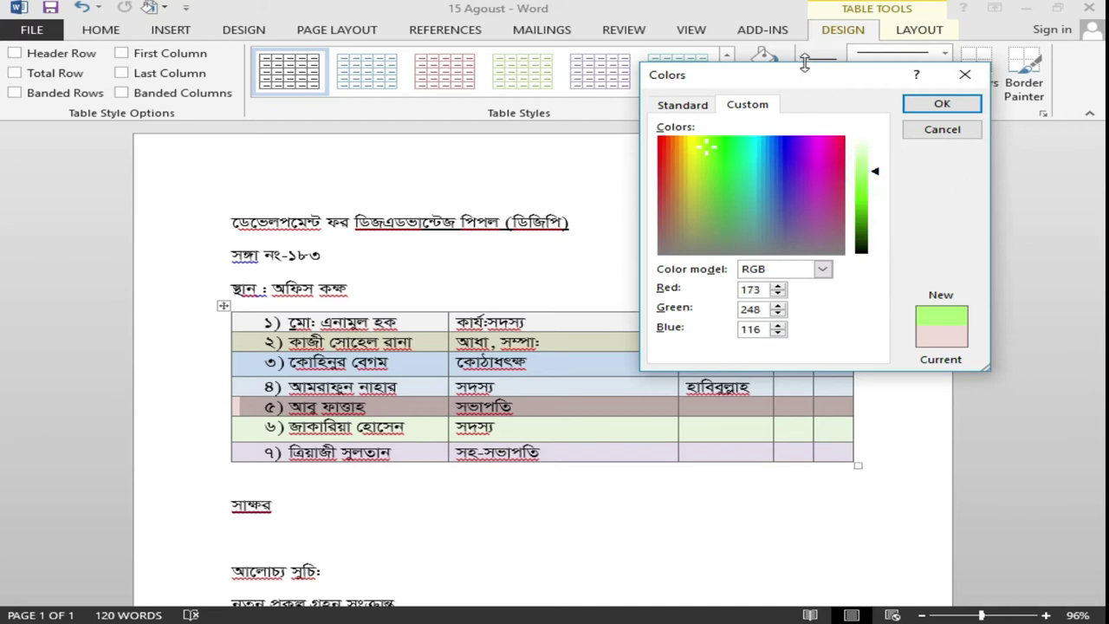
- On the Standard palette, try mint, teal and blue, then apply a pink hexagon to row ৫
click(705, 105)
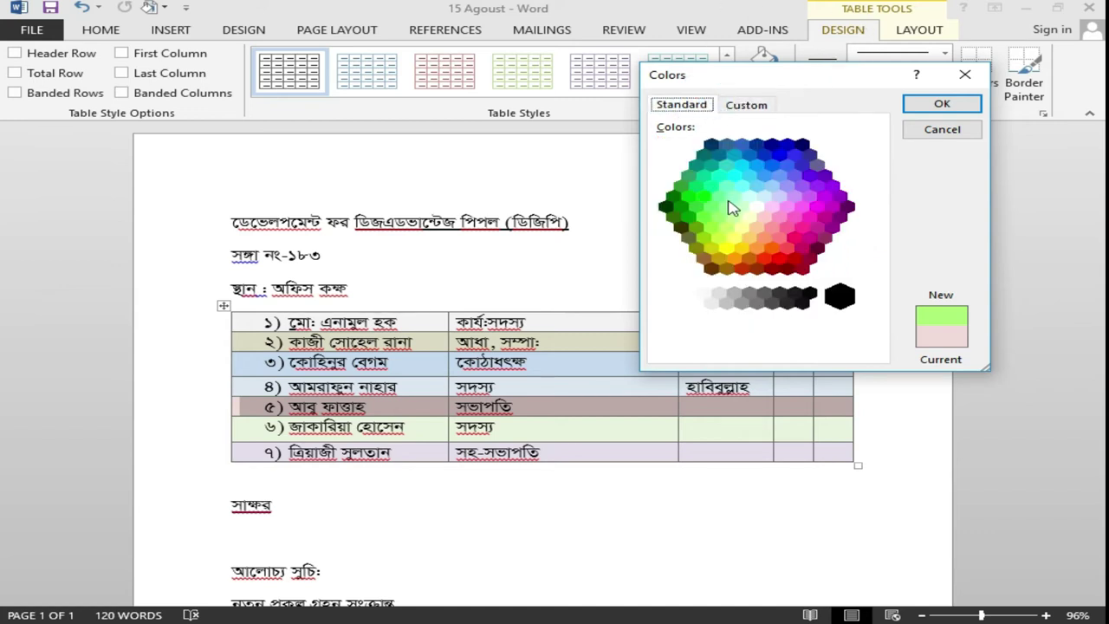
click(733, 153)
click(701, 153)
click(704, 175)
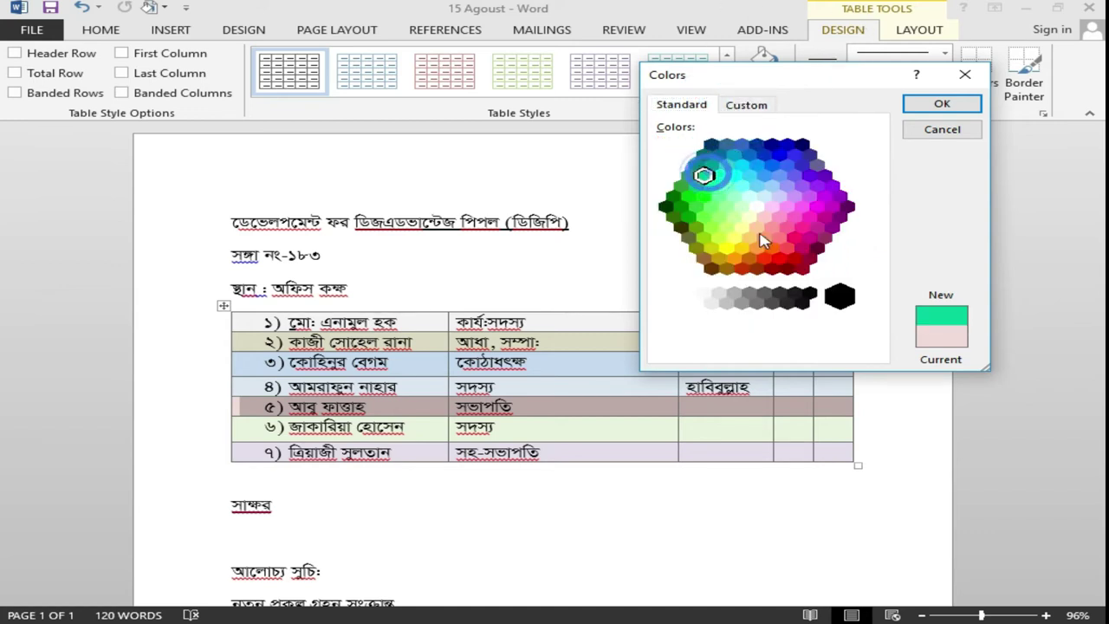
click(697, 225)
click(706, 183)
click(709, 164)
click(704, 154)
click(726, 146)
click(786, 165)
click(780, 217)
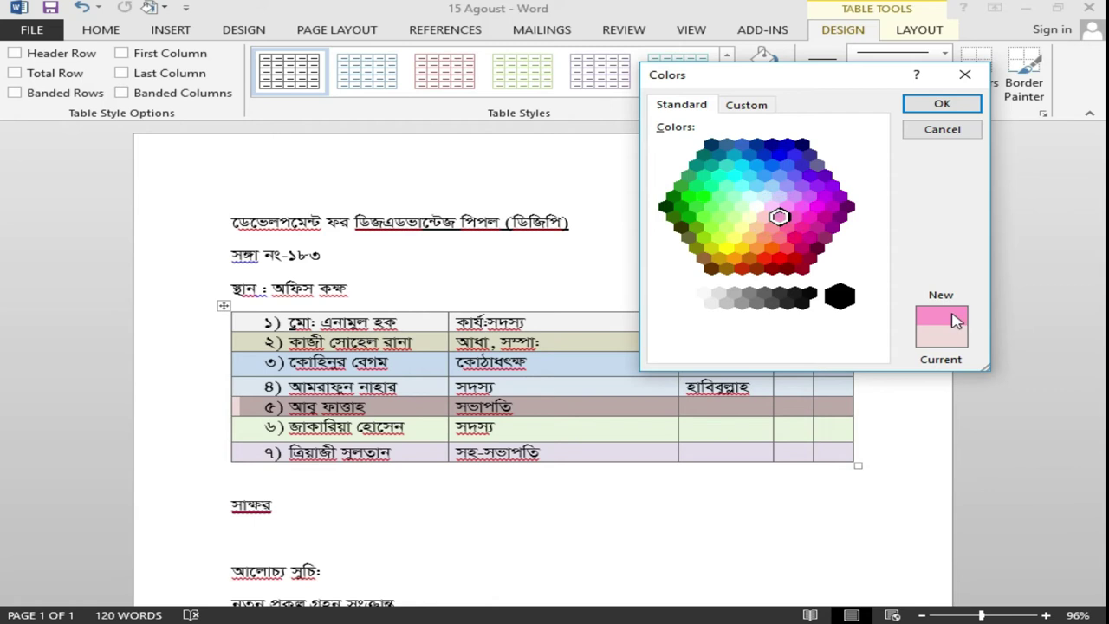
click(943, 105)
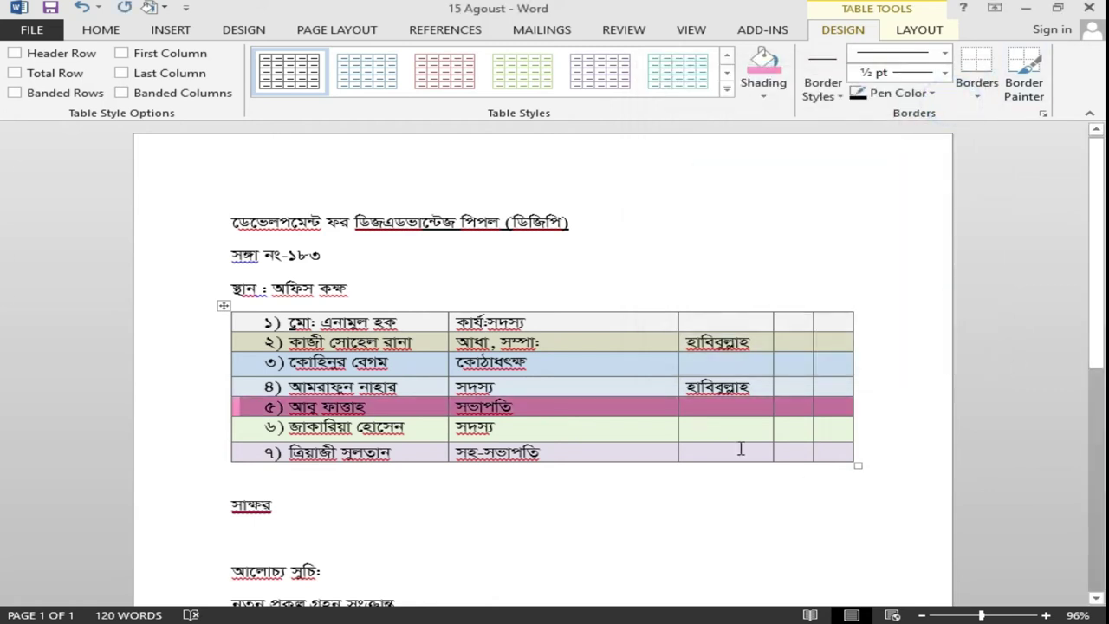
- Make the first table row's text purple
click(714, 436)
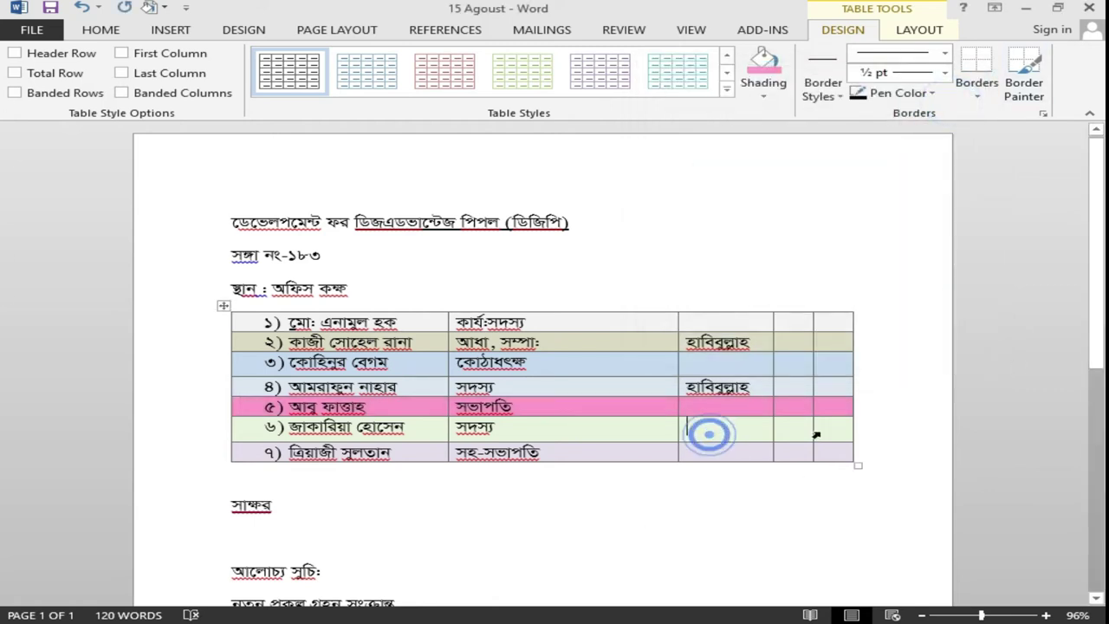
click(245, 407)
click(709, 424)
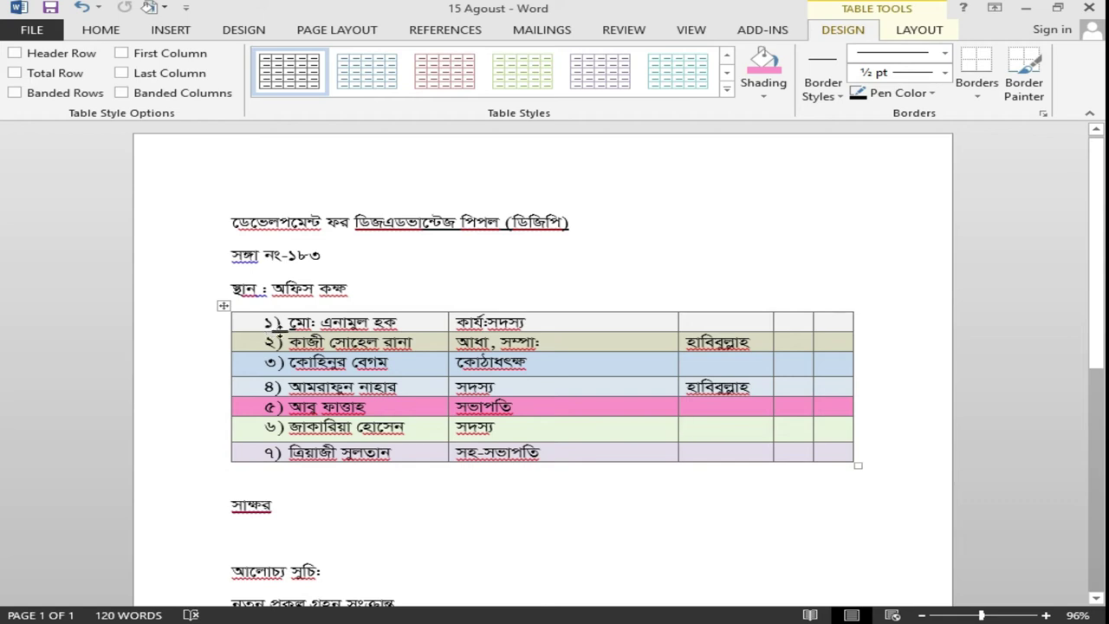
mouse_move(256, 322)
mouse_down()
mouse_move(728, 431)
mouse_move(679, 322)
mouse_up()
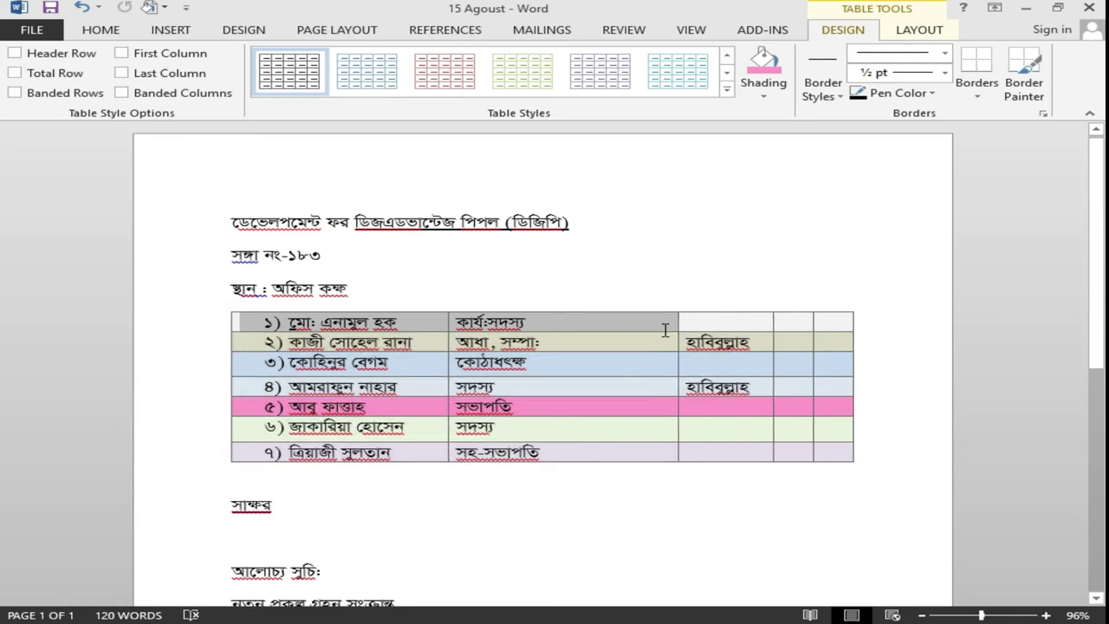
click(102, 26)
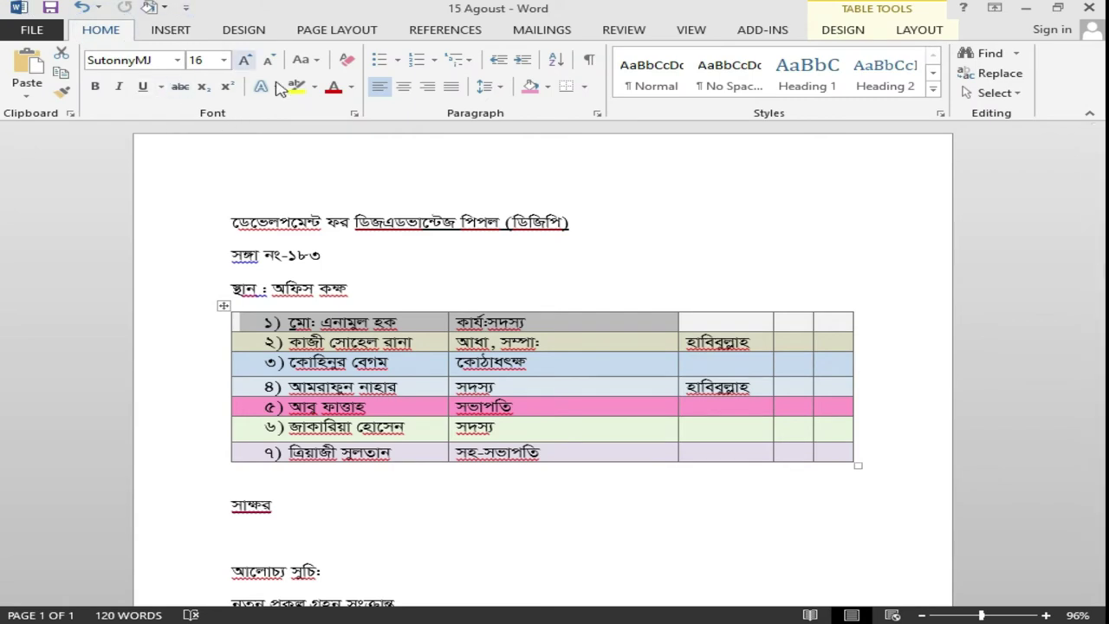
click(351, 87)
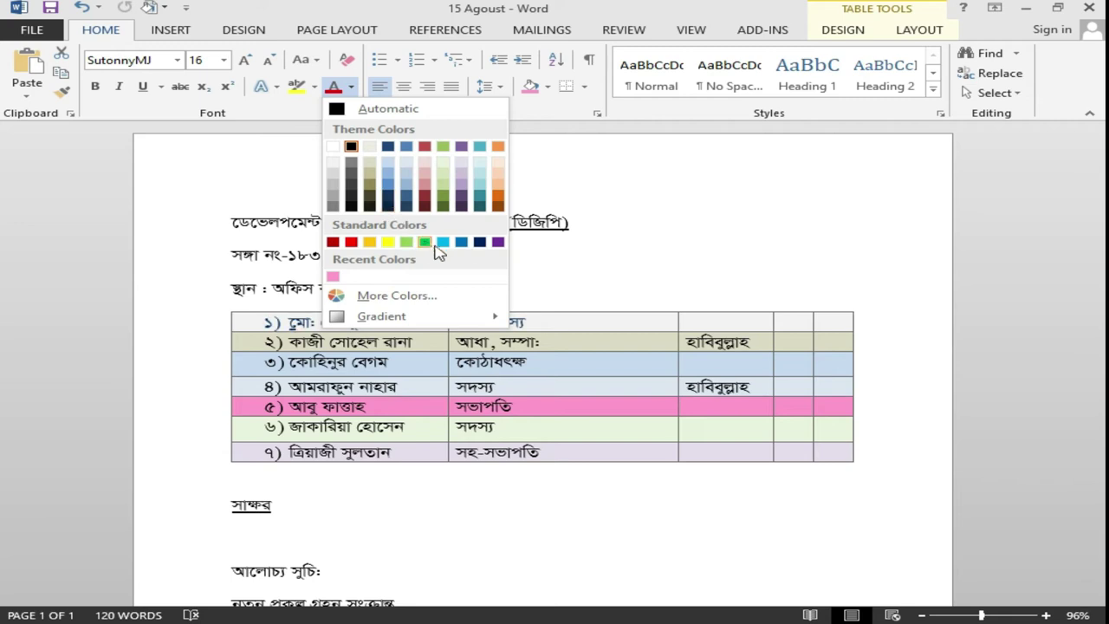
click(500, 243)
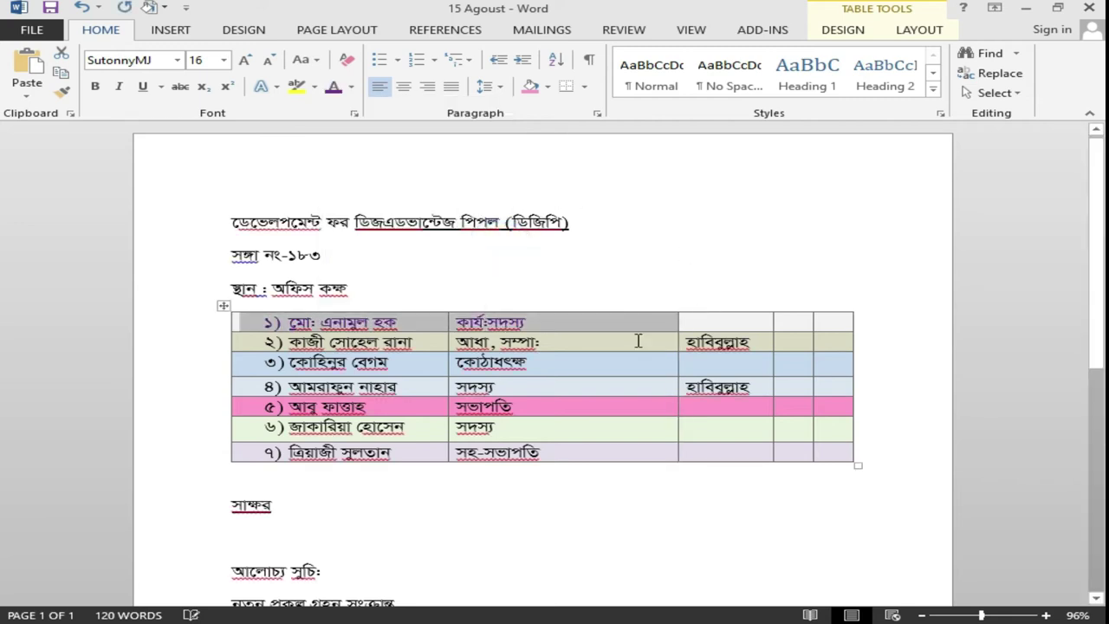
- Make the second row's text green
click(477, 342)
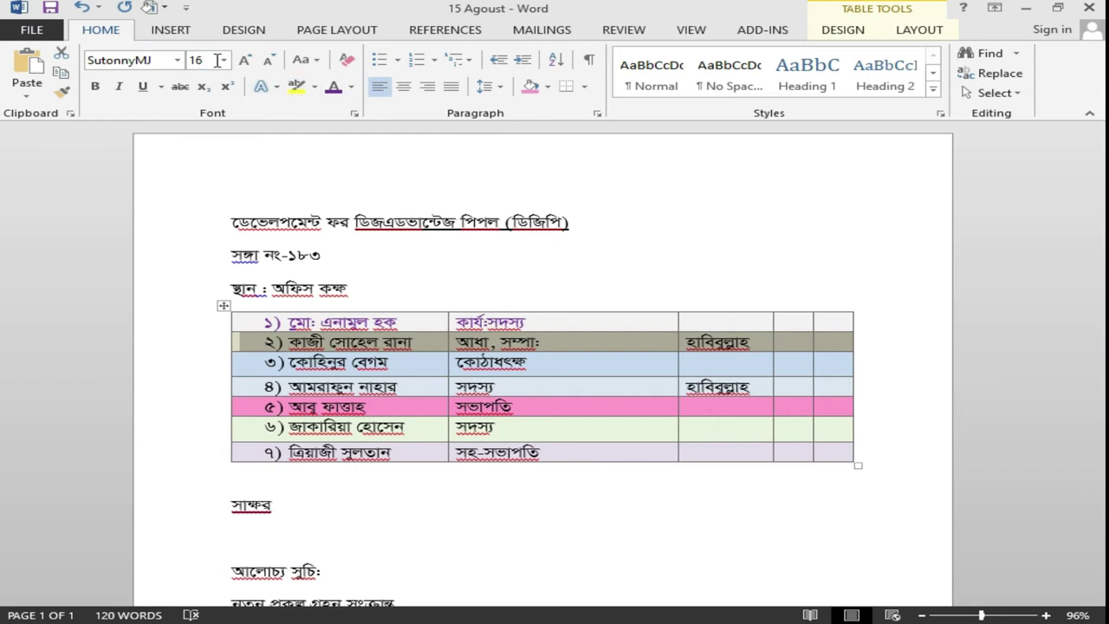
click(351, 86)
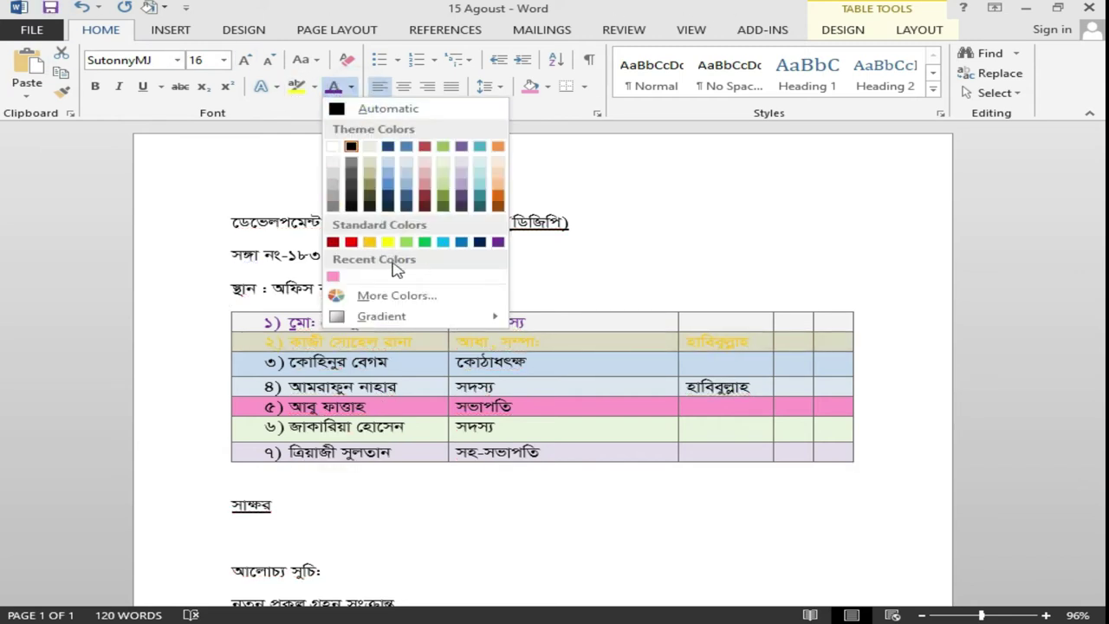
click(427, 243)
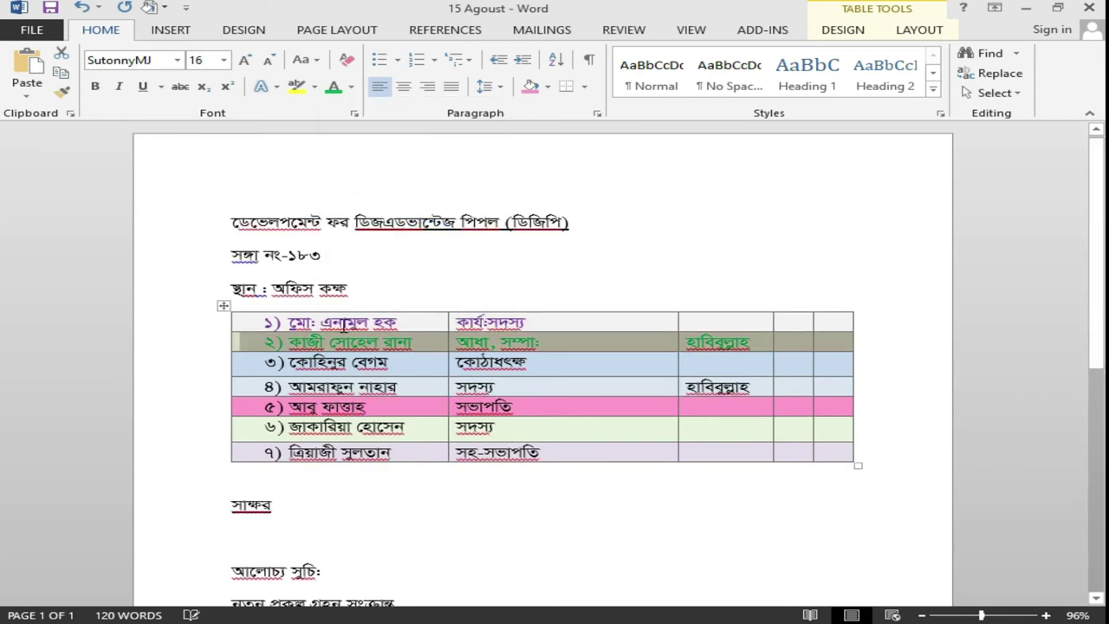
click(315, 87)
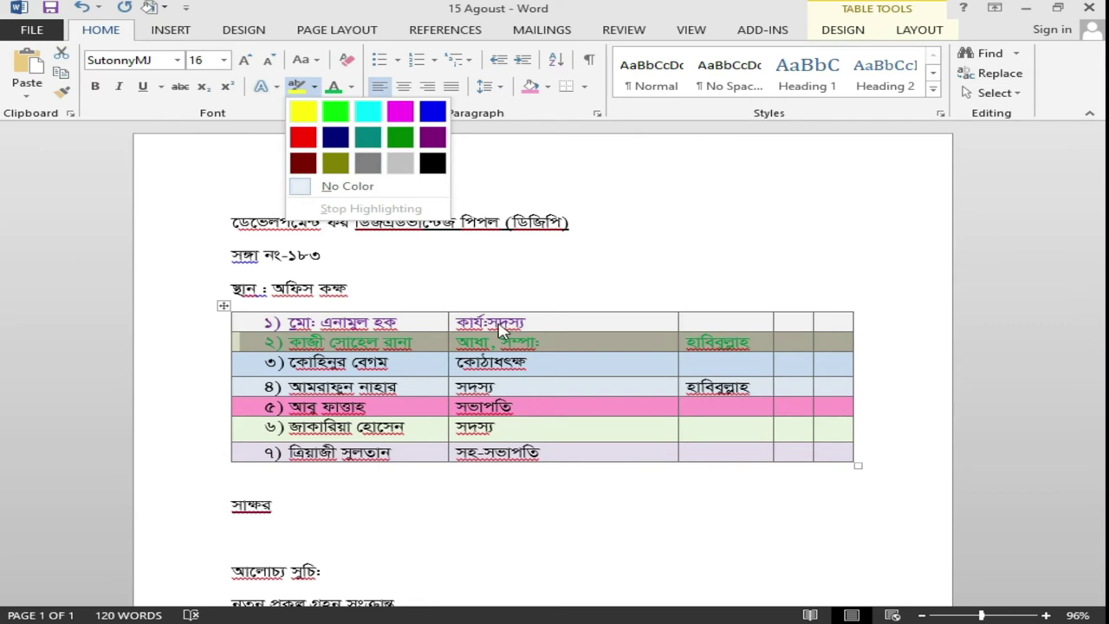
click(488, 173)
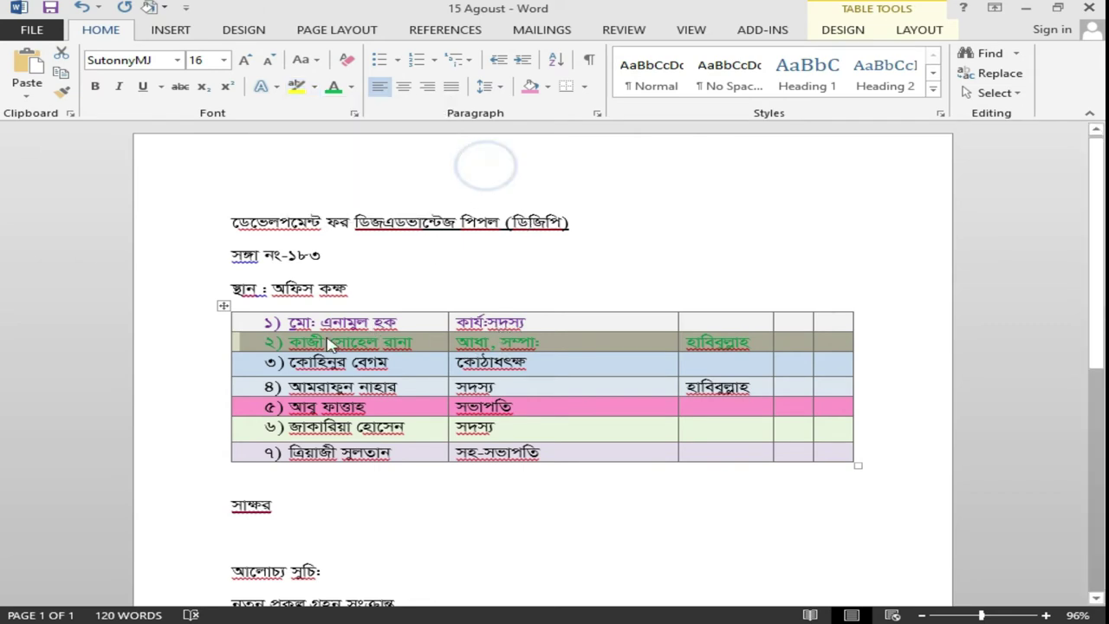
click(278, 348)
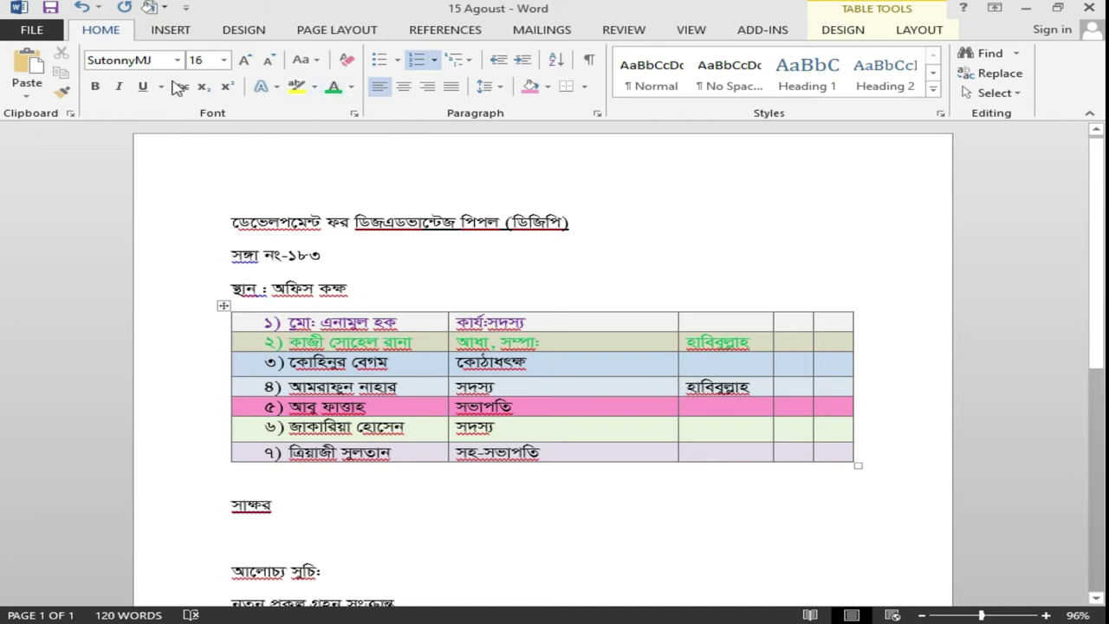
click(92, 31)
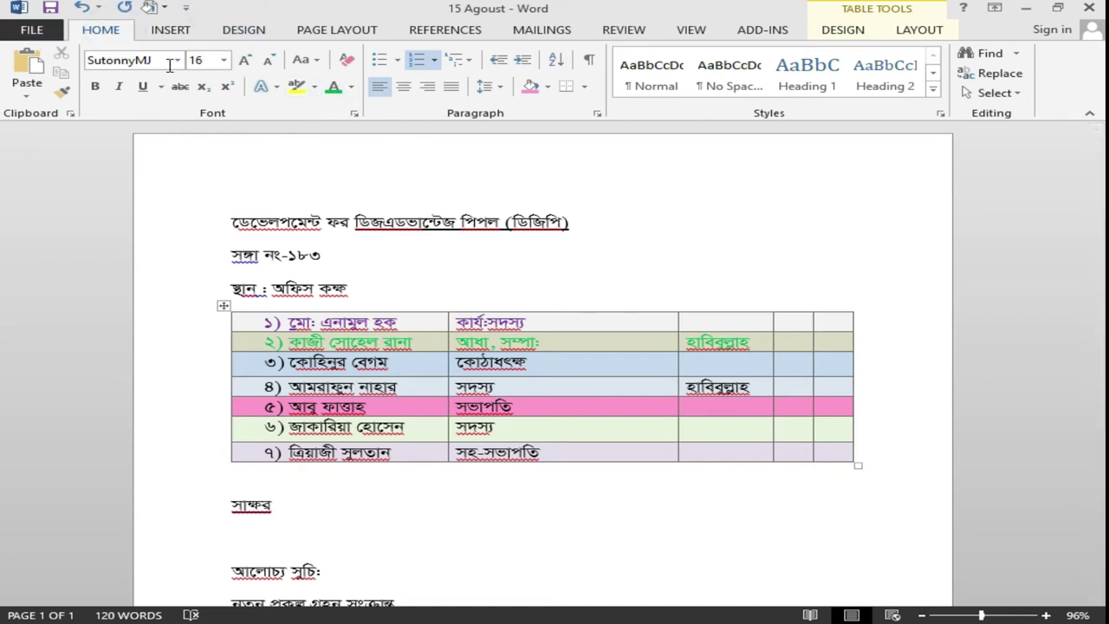
click(317, 89)
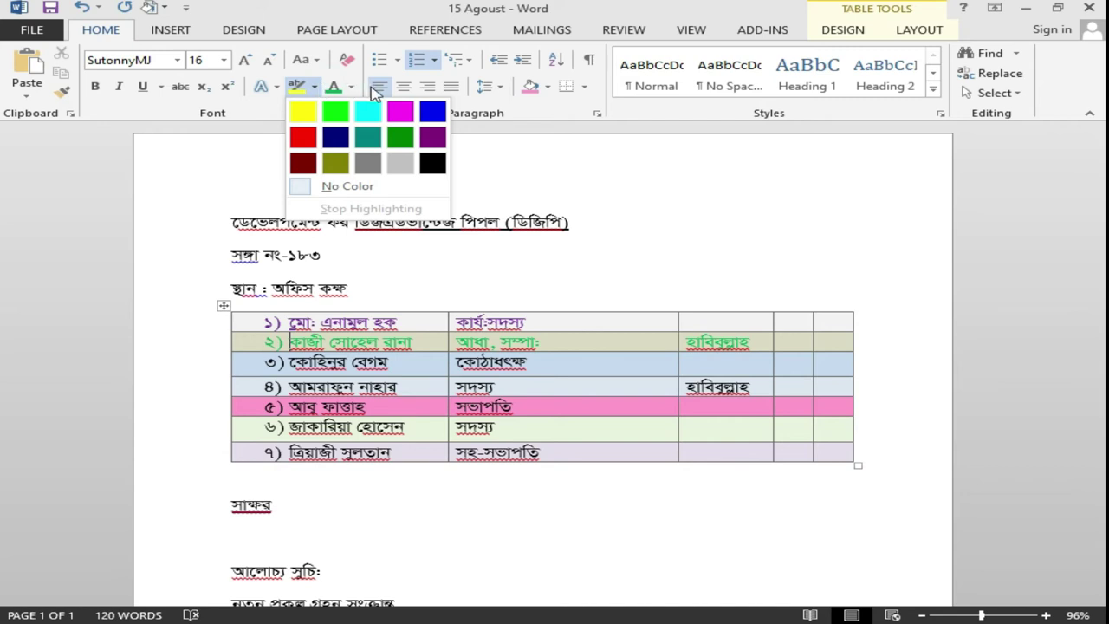
click(400, 137)
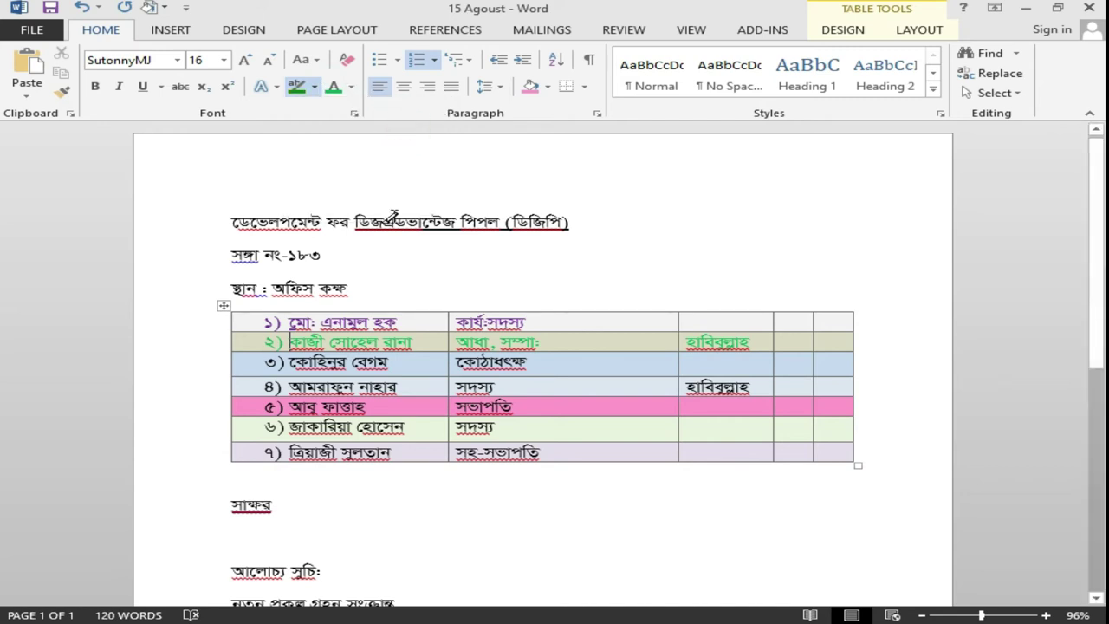
click(257, 343)
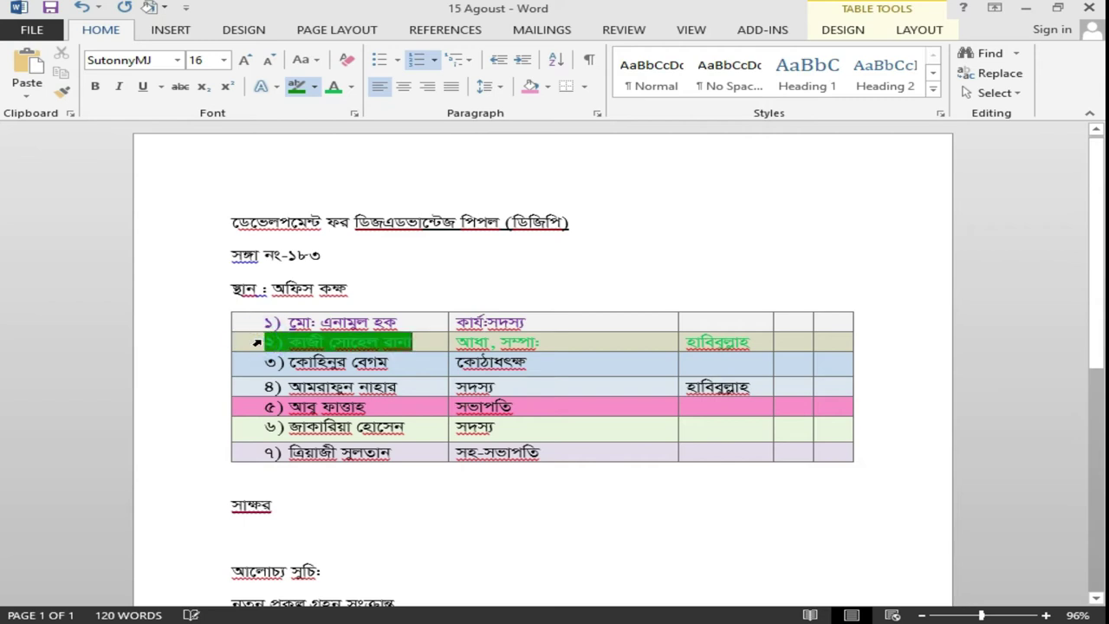
click(256, 344)
drag(257, 343, 547, 344)
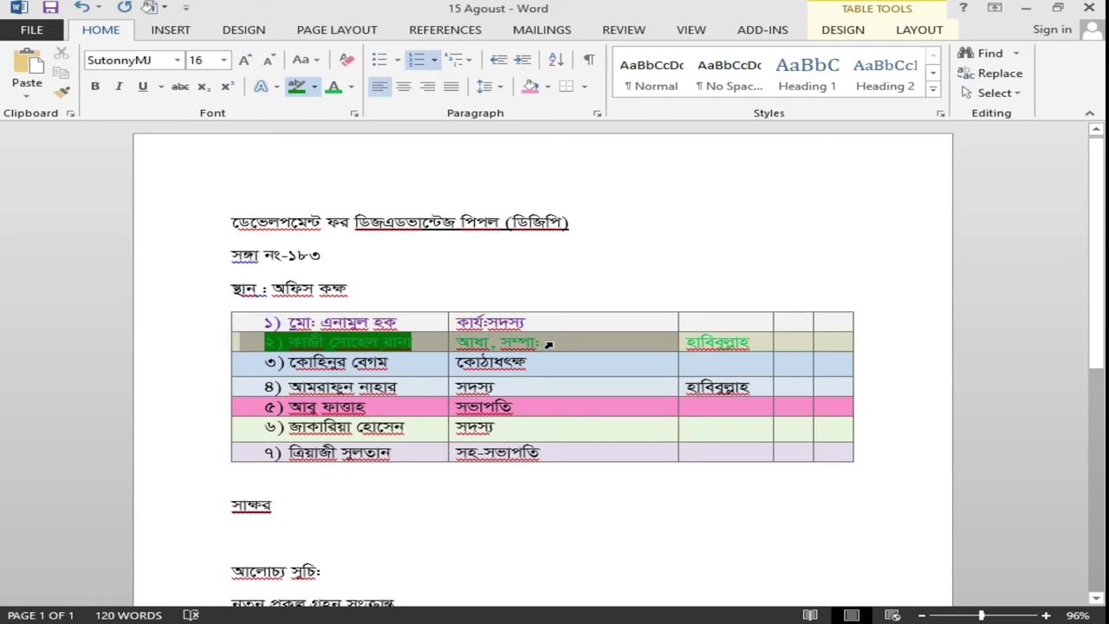
drag(626, 345, 698, 343)
click(595, 322)
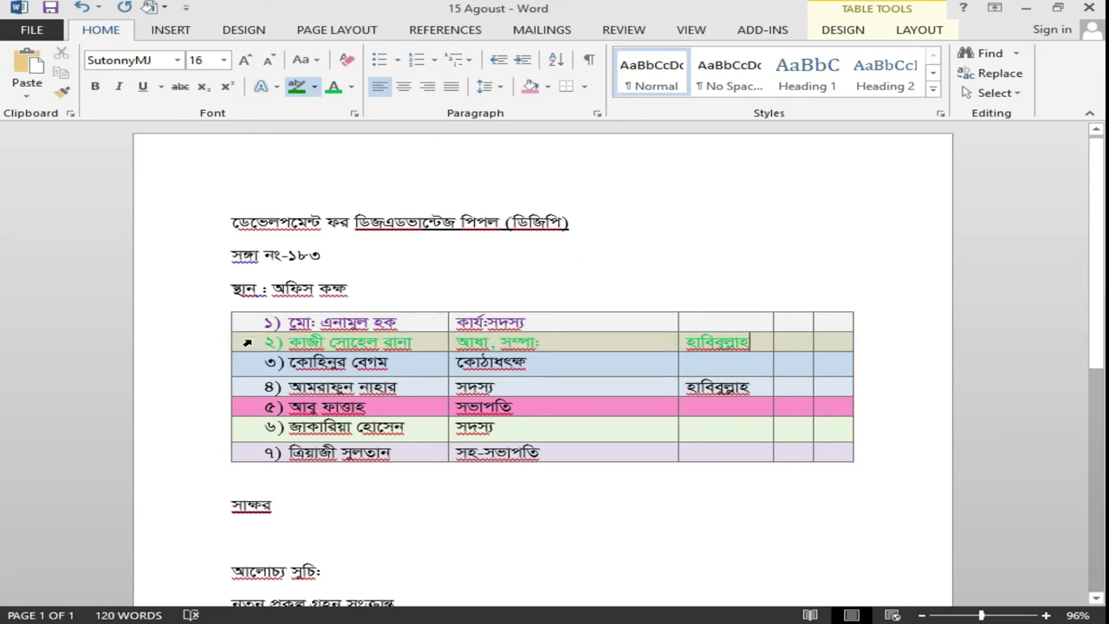
drag(247, 343, 750, 342)
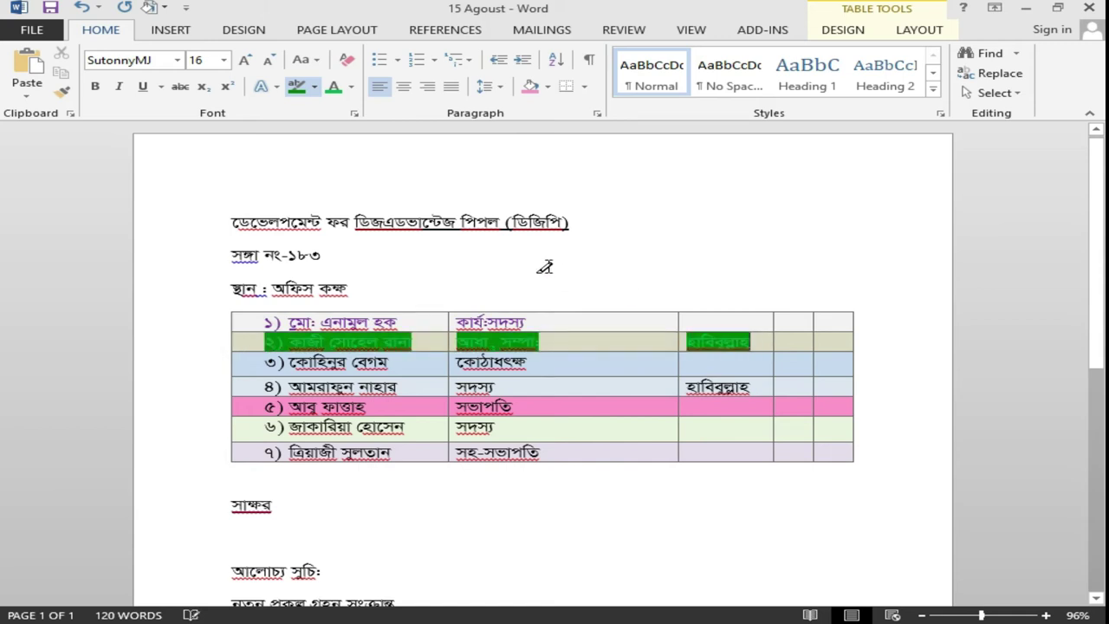
click(314, 87)
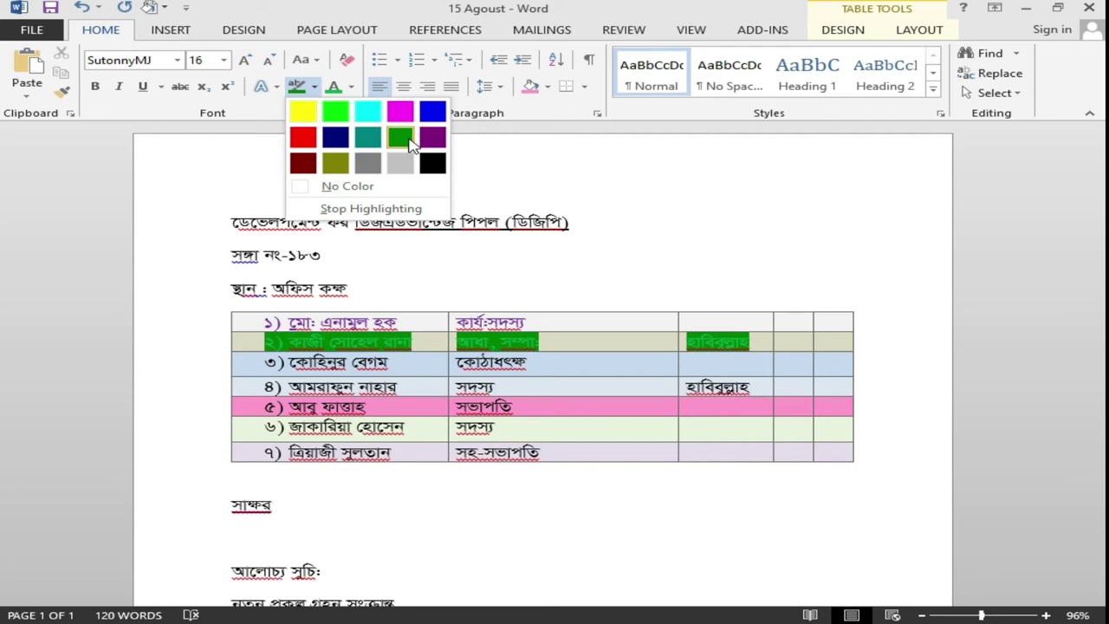
click(405, 138)
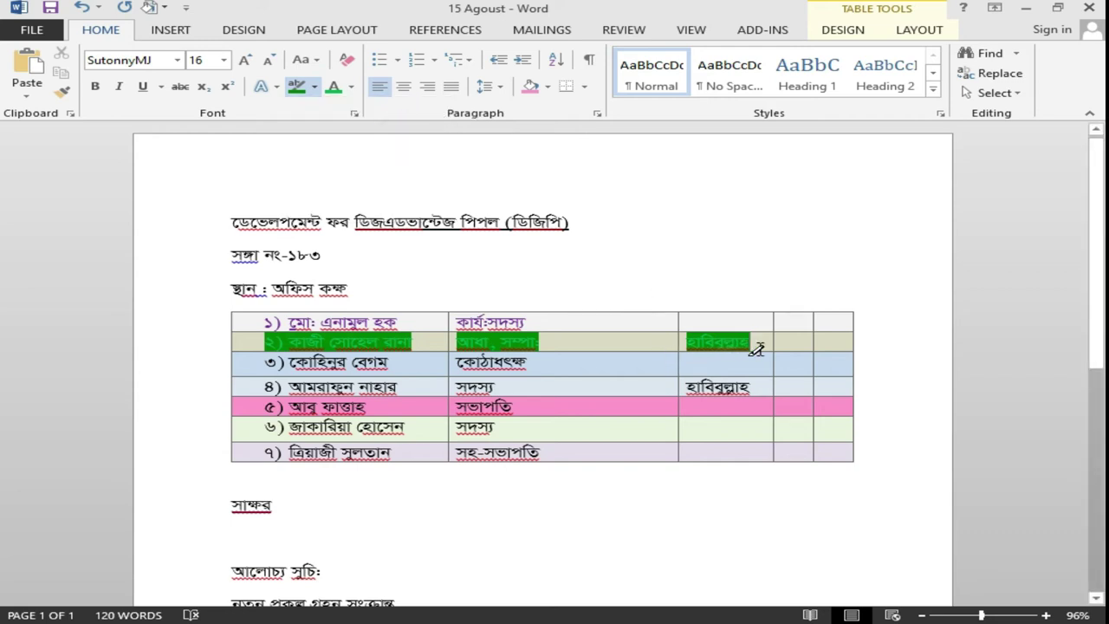
click(725, 267)
click(537, 252)
click(356, 257)
triple_click(357, 256)
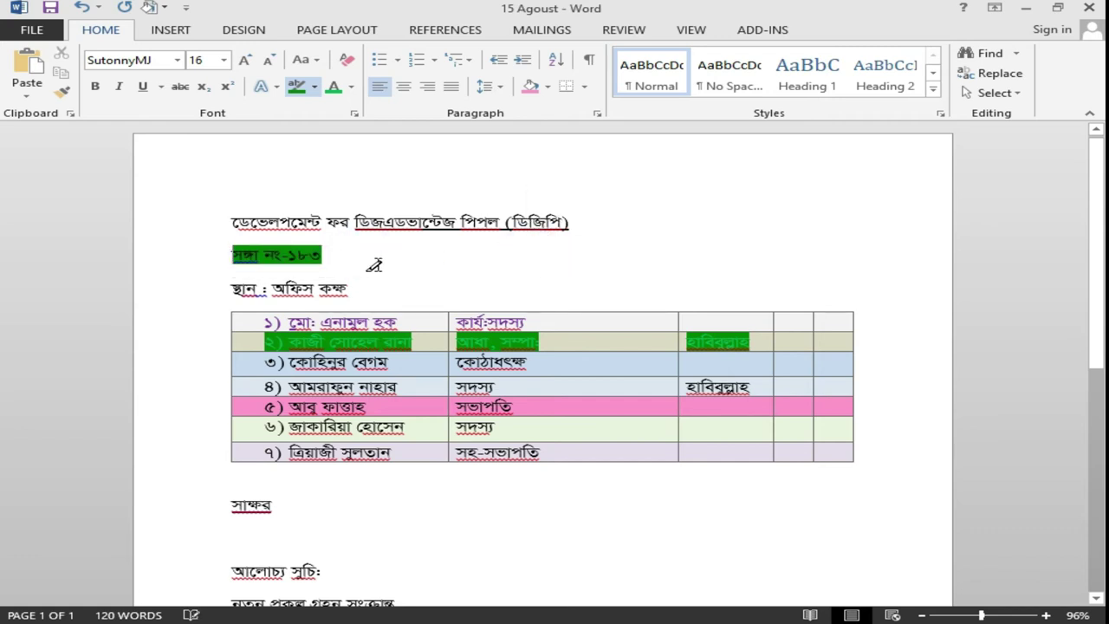
triple_click(602, 226)
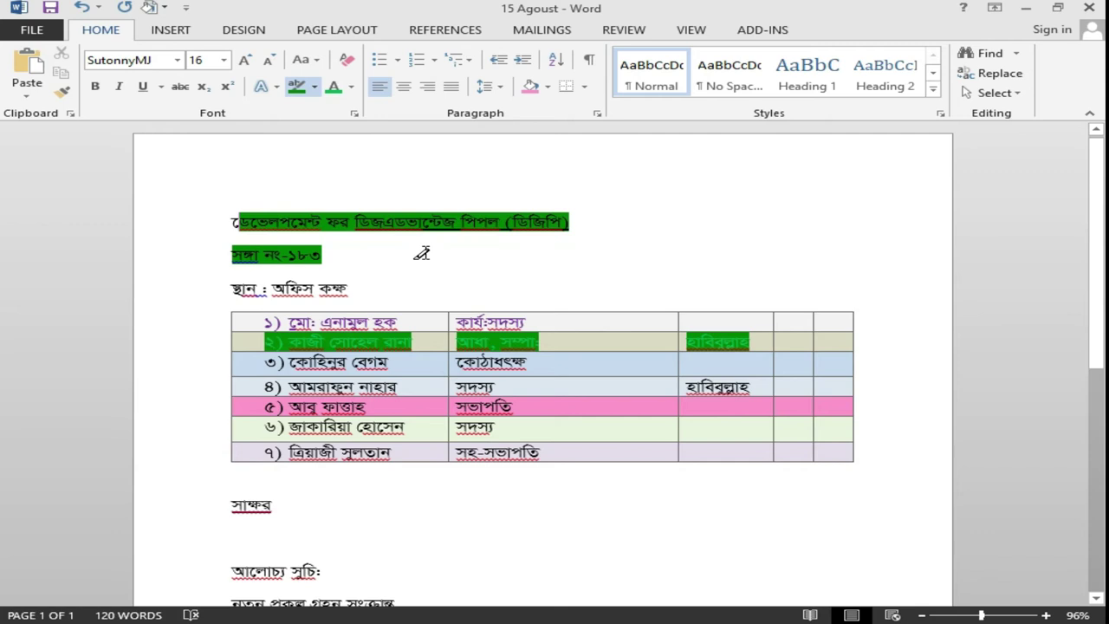
click(217, 222)
key(ctrl+z)
key(ctrl+z)
key(ctrl+z)
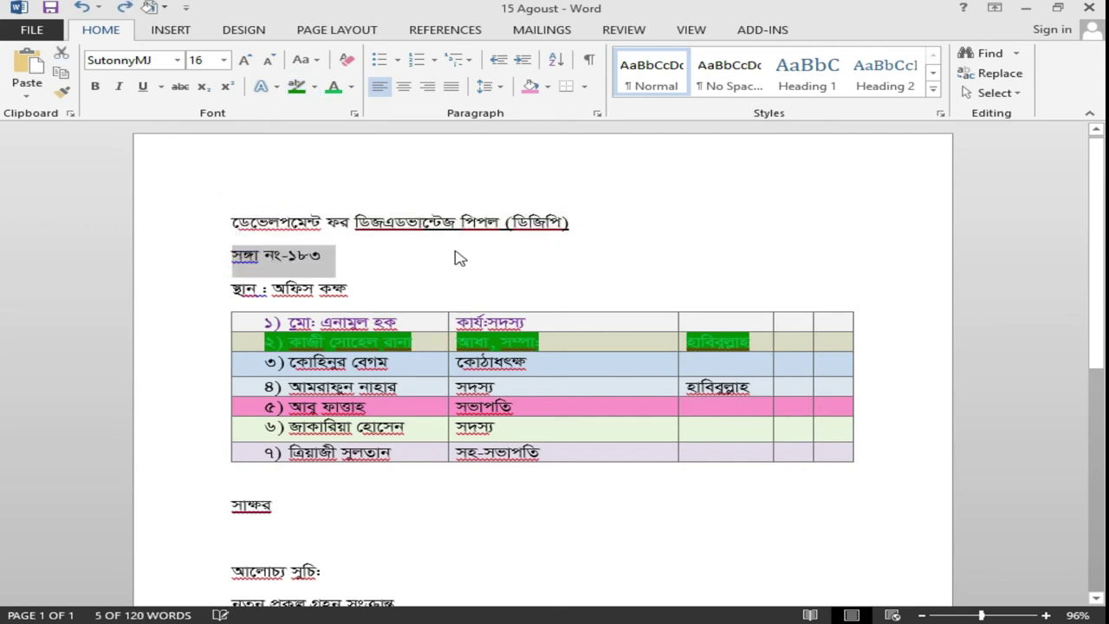
key(ctrl+z)
click(548, 343)
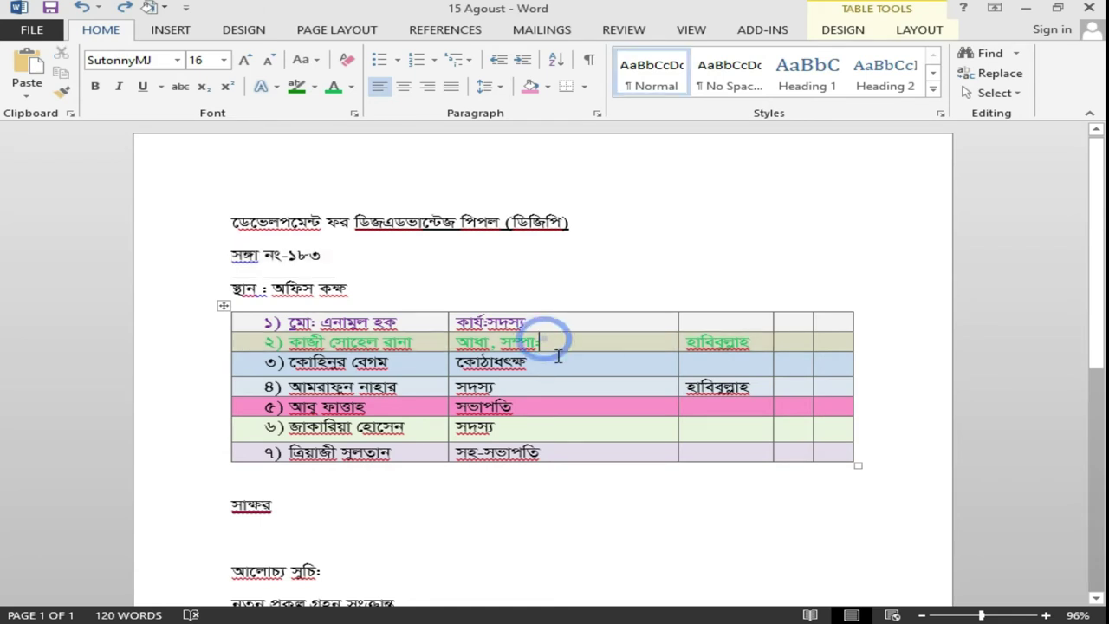
drag(260, 345, 762, 343)
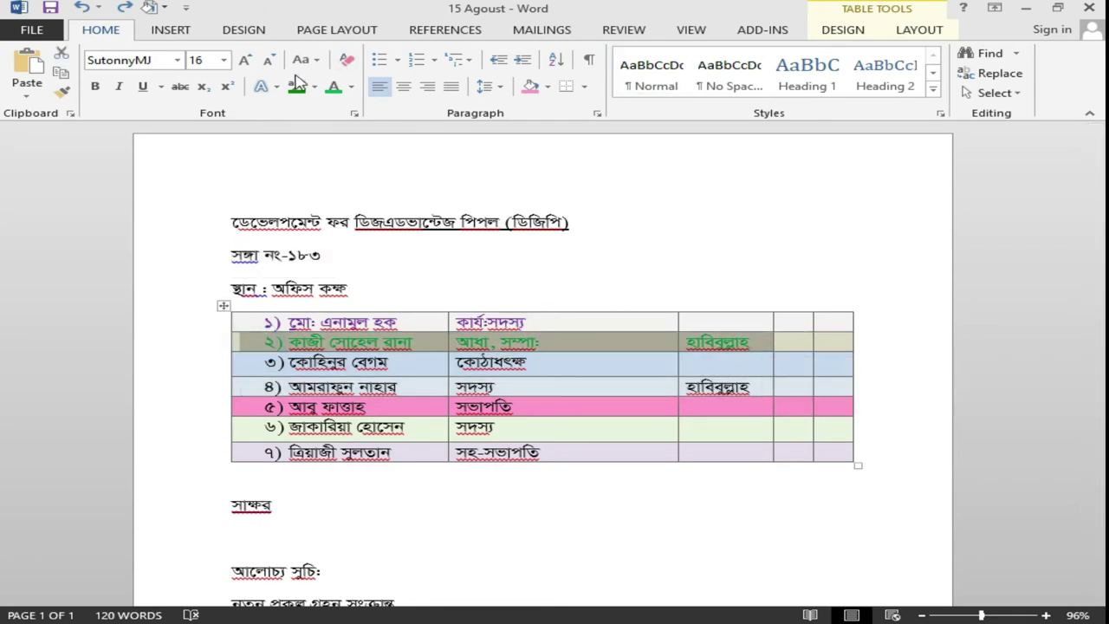
click(316, 94)
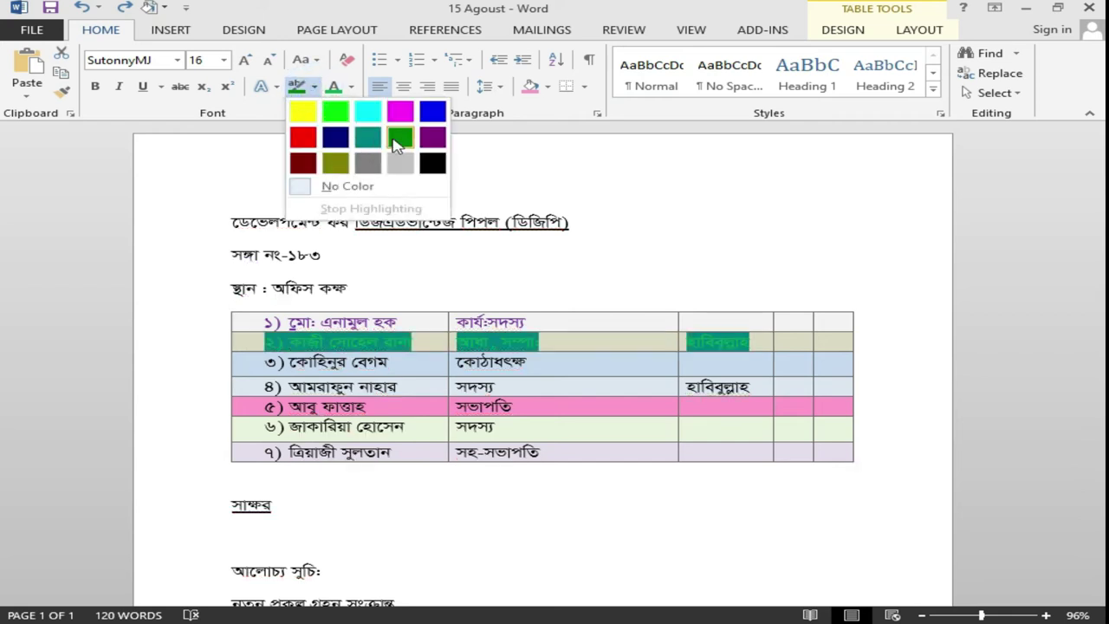
click(395, 136)
click(568, 357)
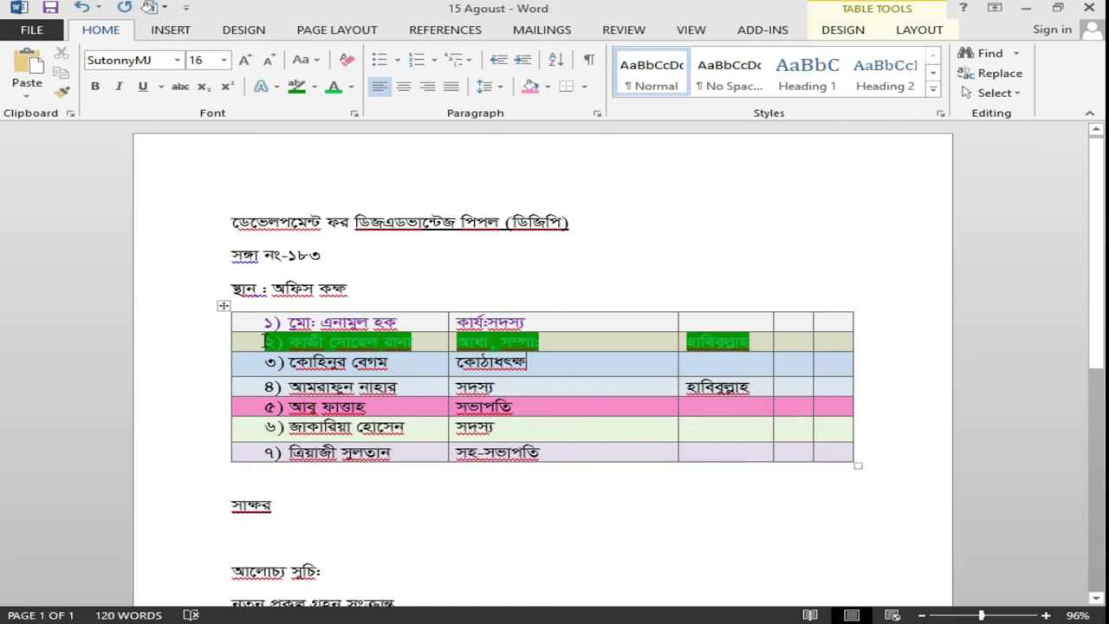
drag(252, 342, 754, 344)
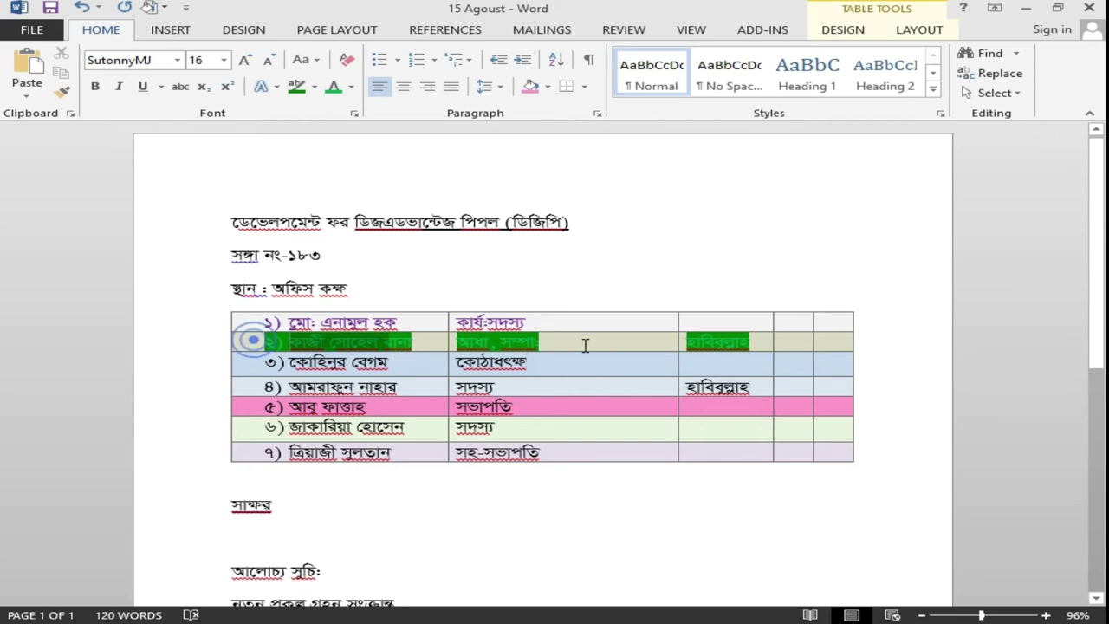
click(315, 89)
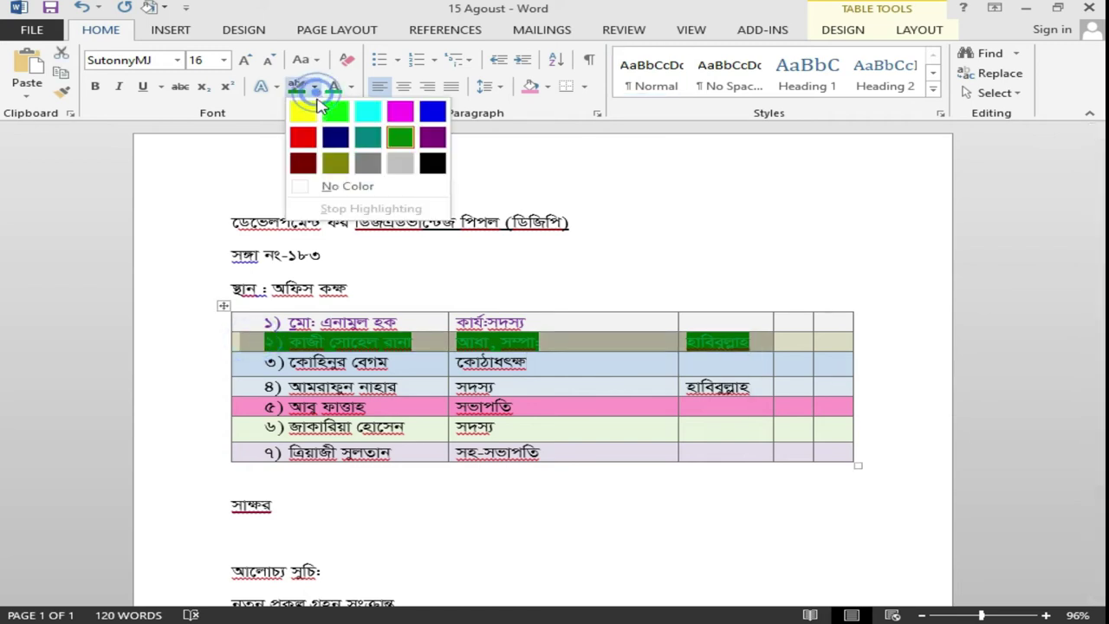
click(327, 196)
click(561, 340)
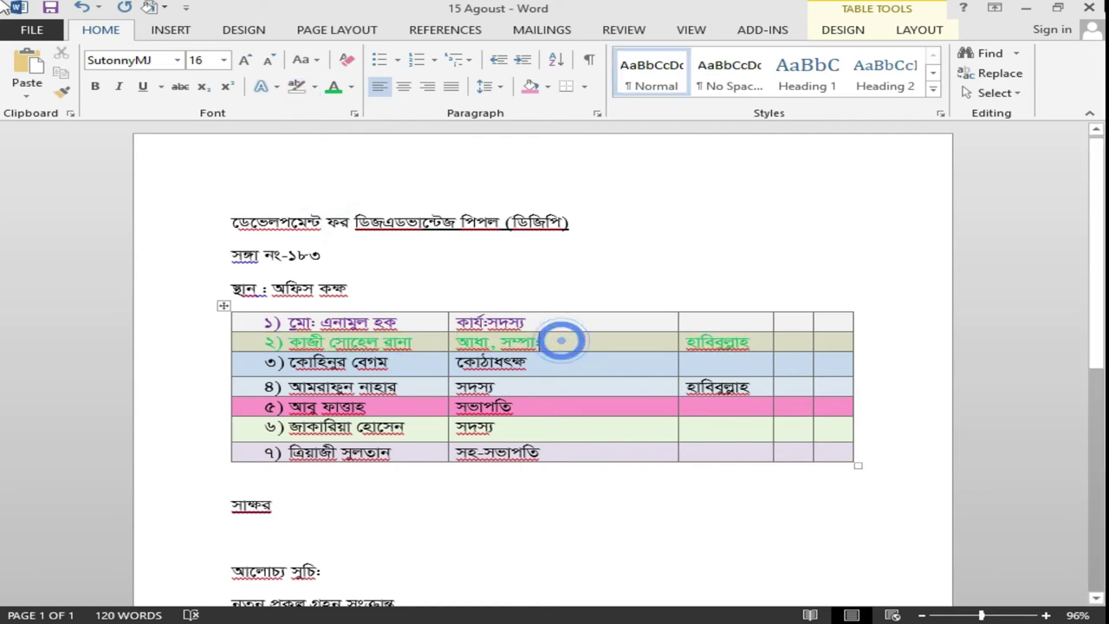
- Choose a double-line border style from Border Styles on Table Tools Design
click(845, 31)
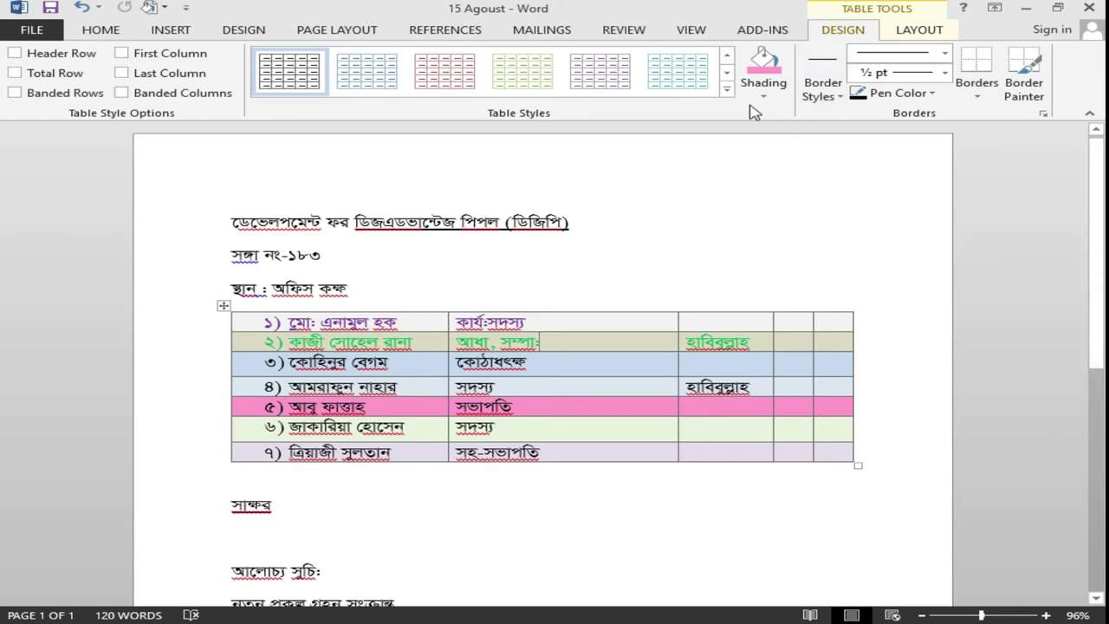
click(840, 97)
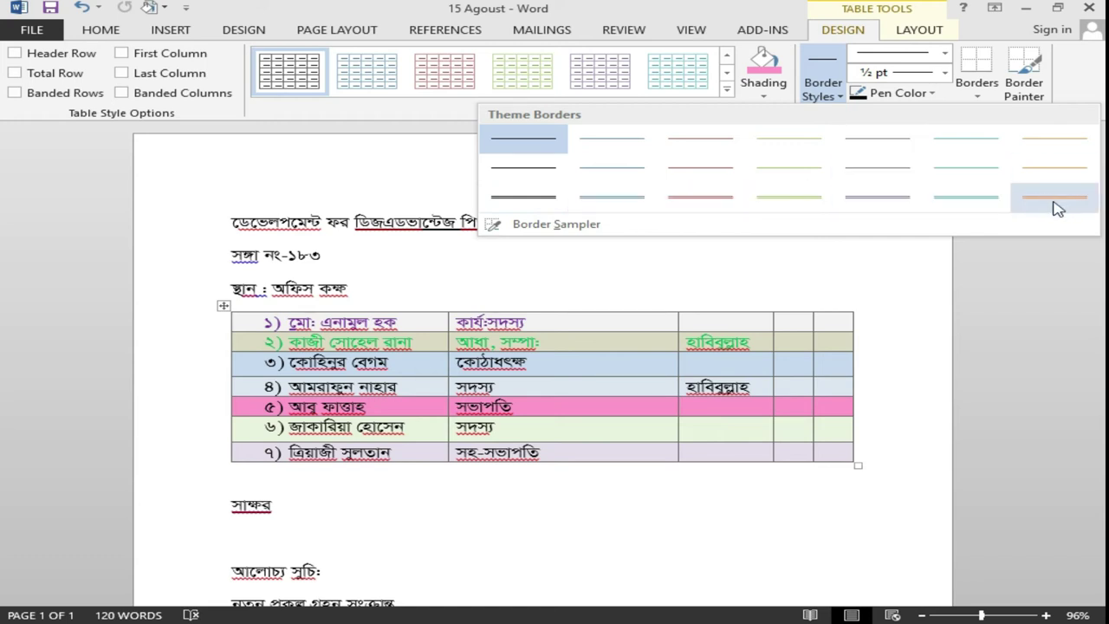
click(885, 201)
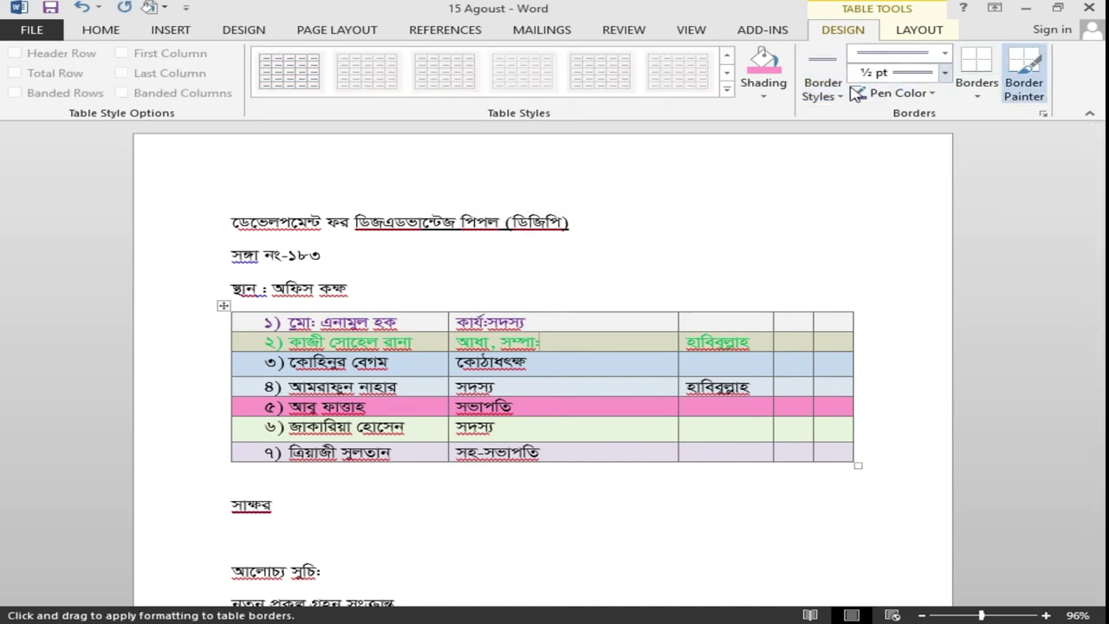
click(933, 93)
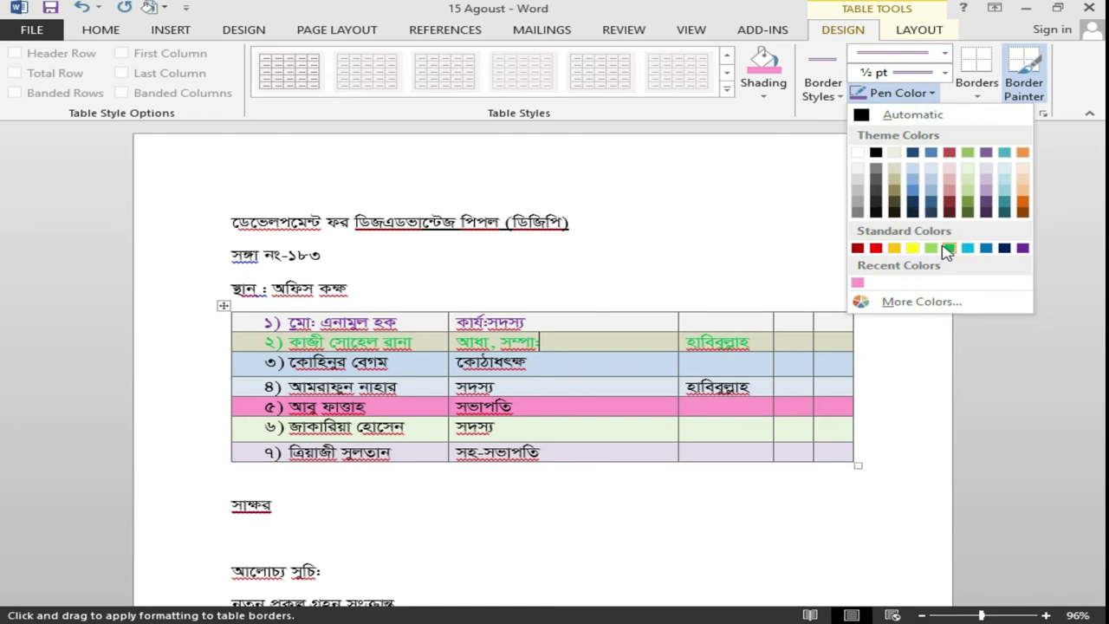
click(790, 164)
click(830, 91)
click(862, 192)
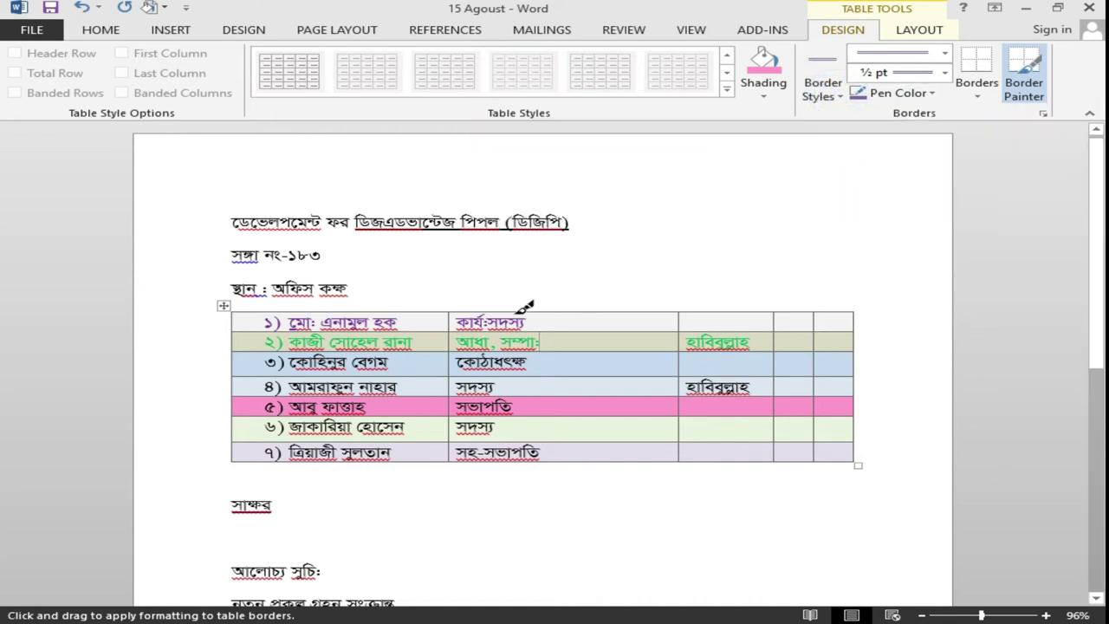
- Paint the double-line border along the member table's top edge, column by column
click(244, 313)
mouse_move(460, 305)
mouse_down()
mouse_move(457, 393)
mouse_move(177, 428)
mouse_move(307, 321)
mouse_up()
click(474, 311)
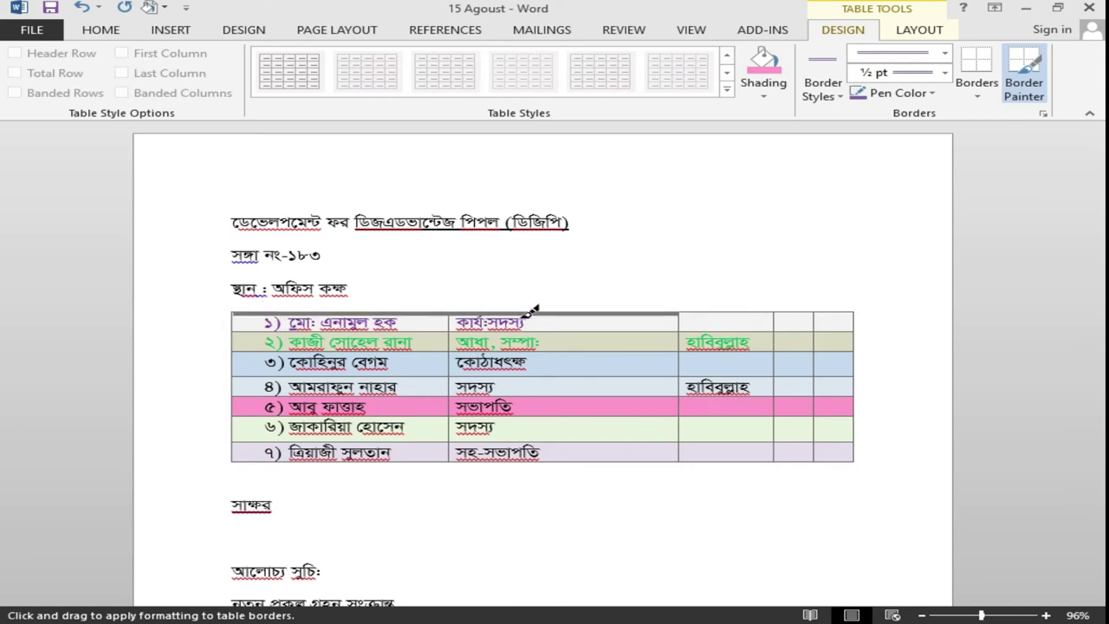
mouse_move(687, 329)
mouse_down()
mouse_move(830, 314)
mouse_move(895, 289)
mouse_up()
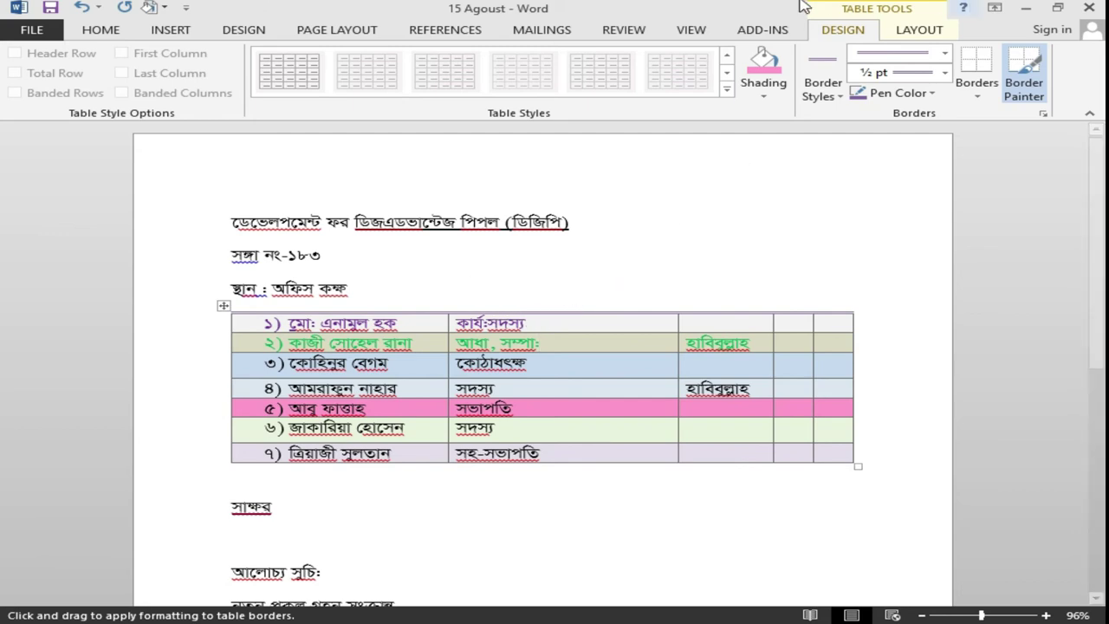
- With a Light Blue pen, paint the top, sides and bottom of row 2's first cell
click(933, 93)
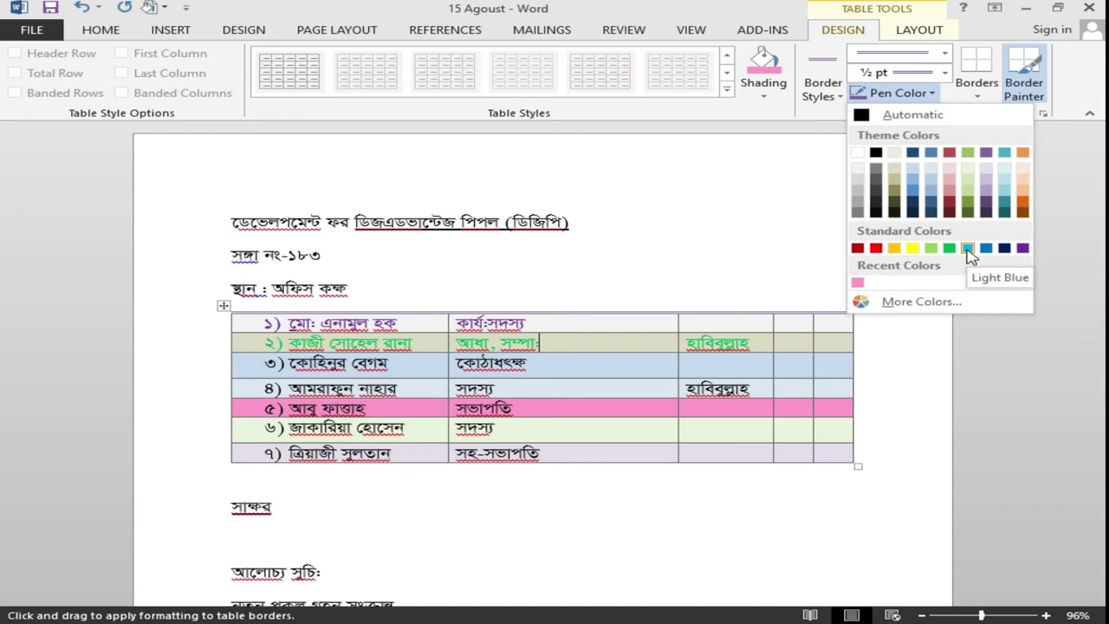
click(967, 249)
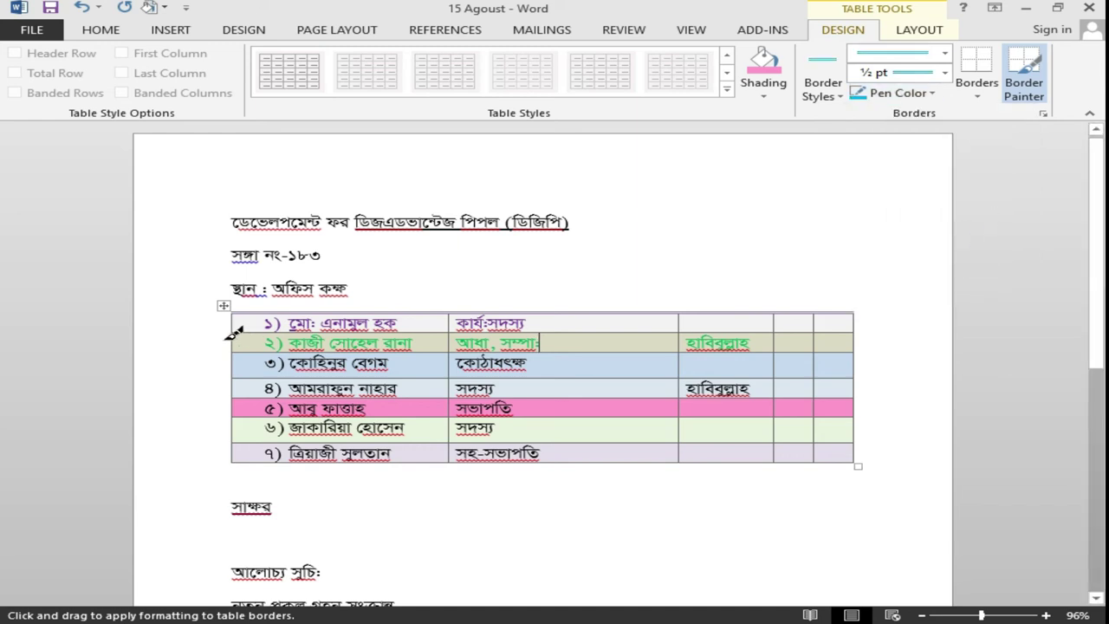
drag(233, 332, 485, 338)
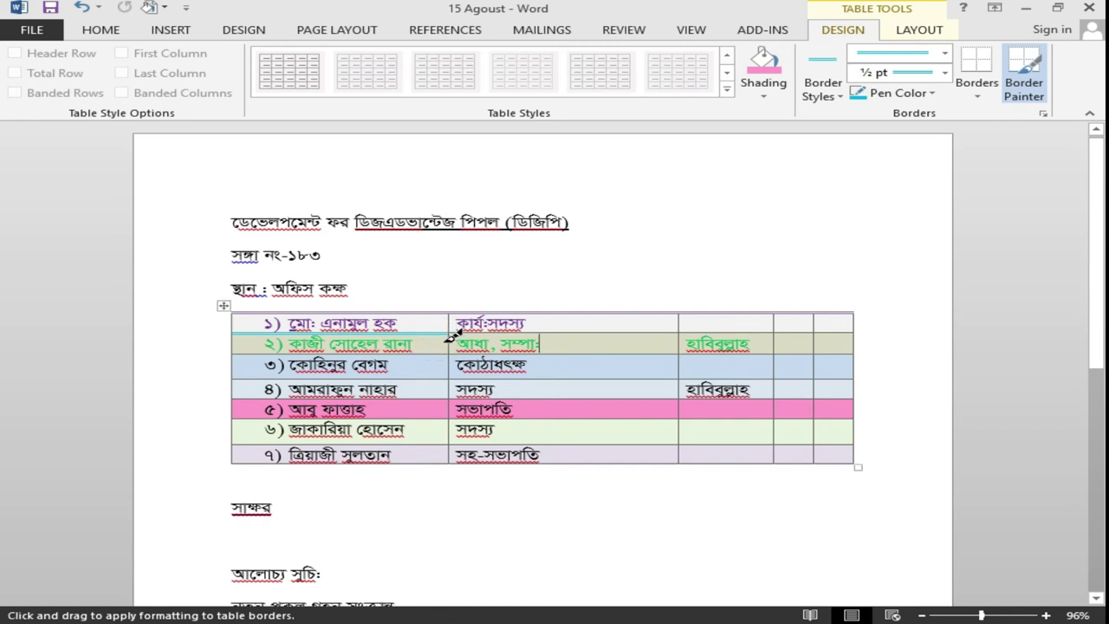
click(450, 338)
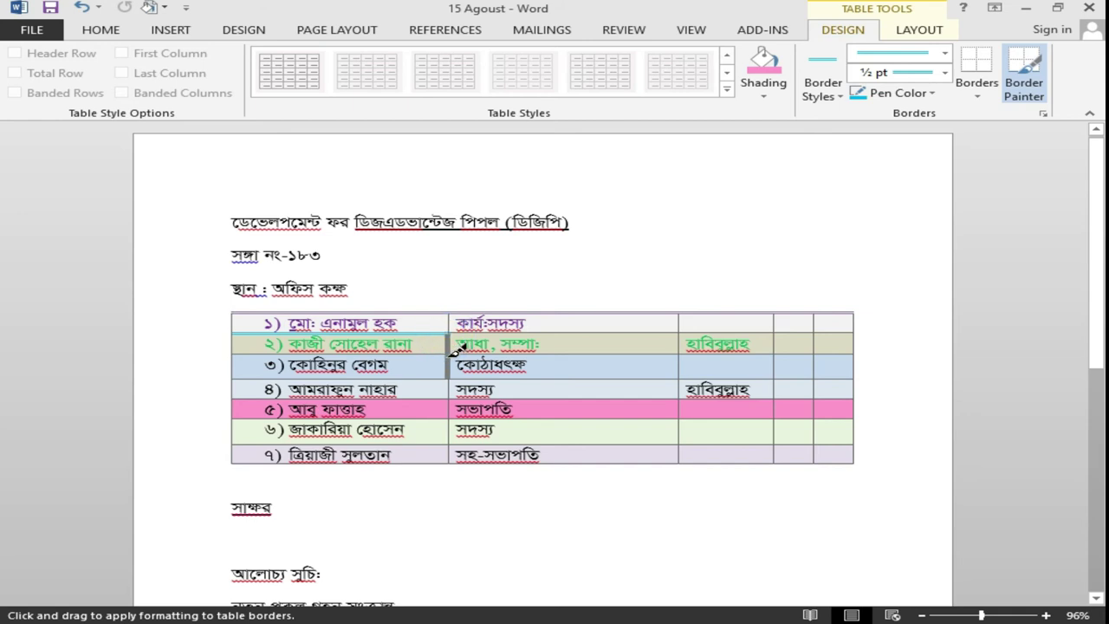
click(450, 346)
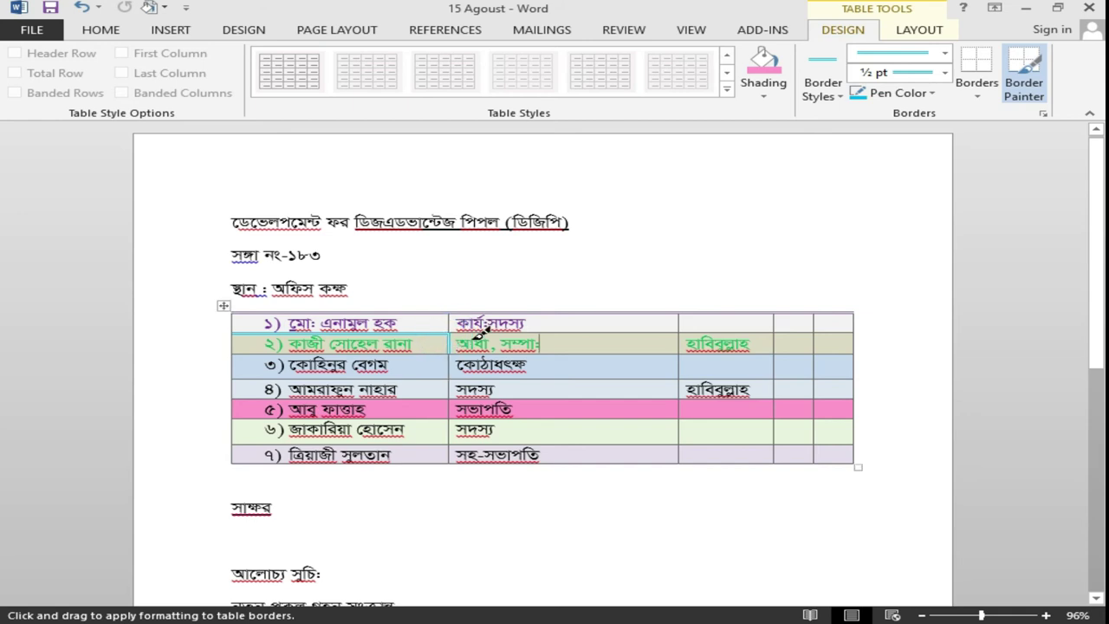
click(233, 345)
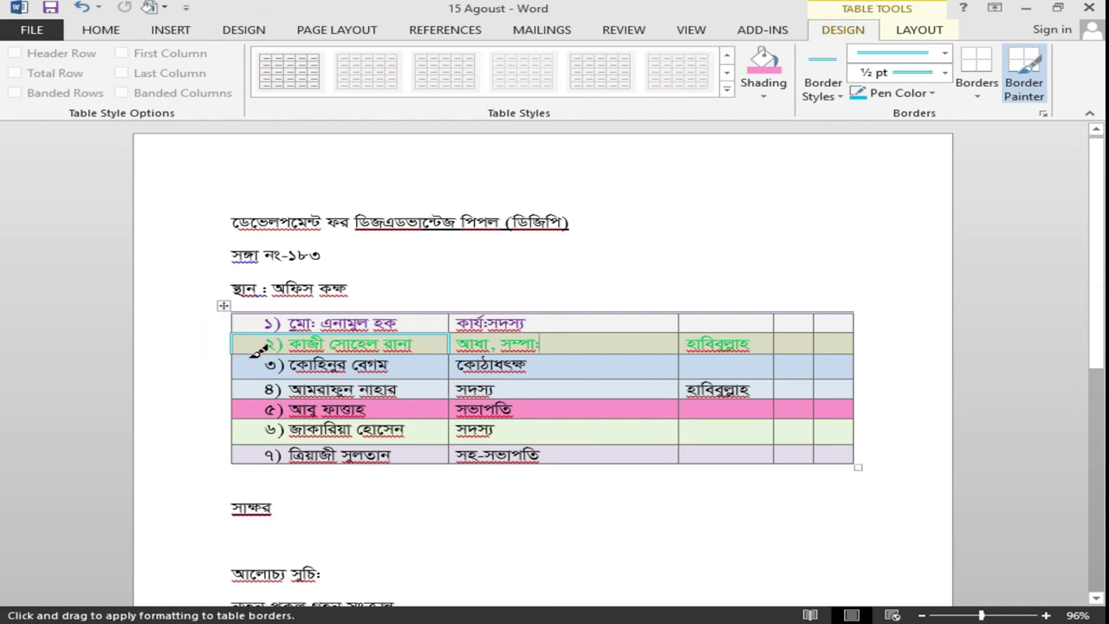
click(362, 355)
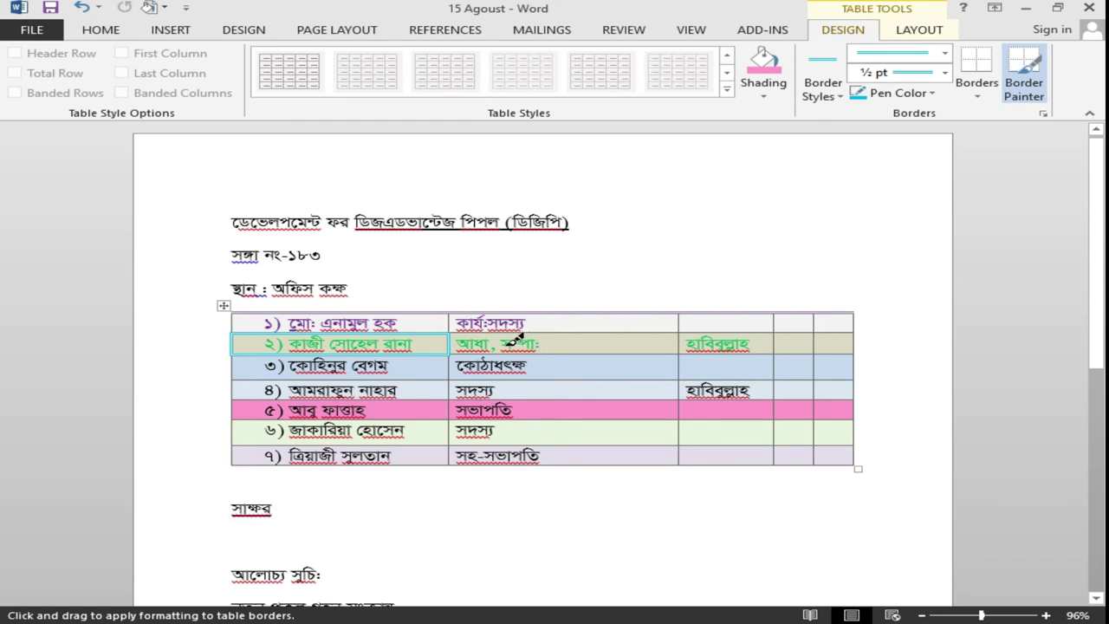
click(670, 338)
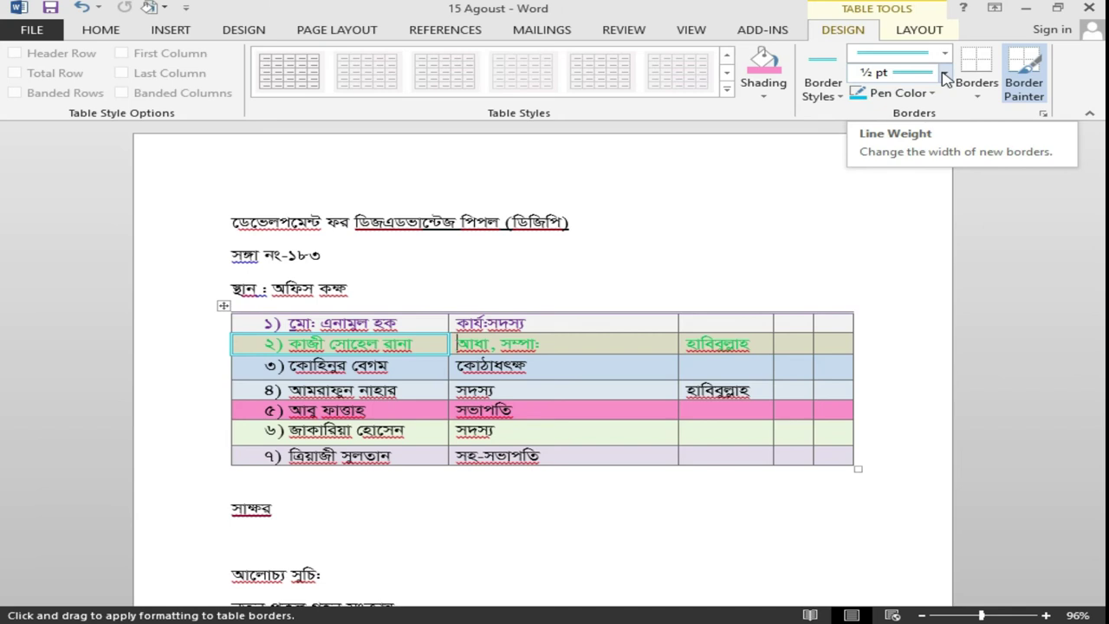
- Paint dashed borders on the আধা, সম্পাঃ cell's top, bottom and left side
click(944, 53)
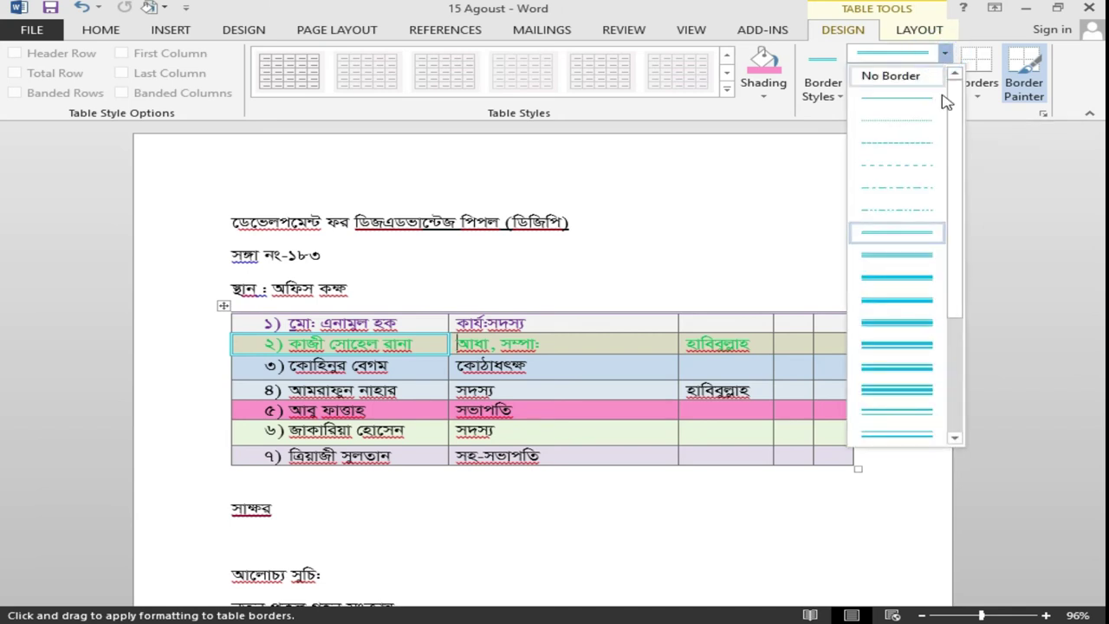
drag(959, 216, 940, 390)
scroll(922, 265, up, 3)
scroll(931, 267, down, 3)
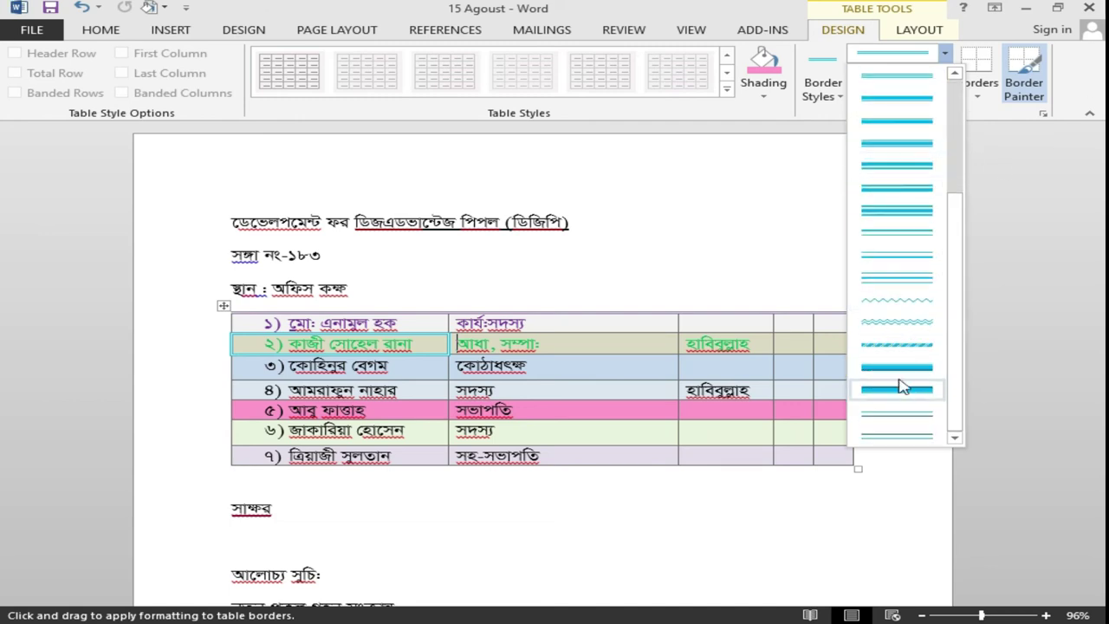
click(915, 350)
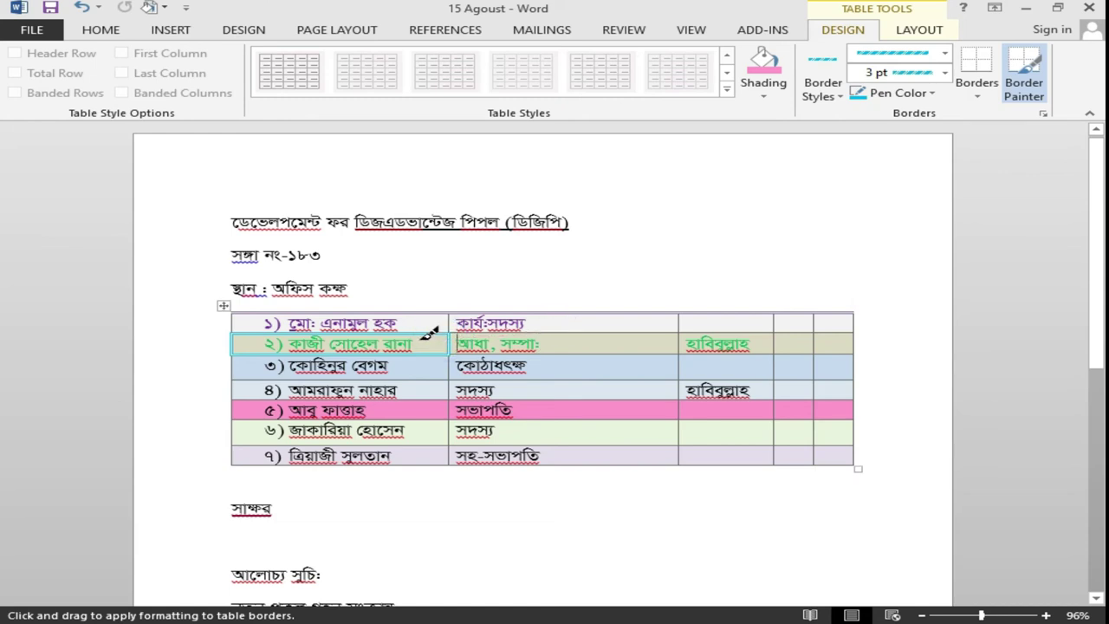
mouse_move(460, 331)
mouse_down()
mouse_move(676, 333)
mouse_move(690, 345)
mouse_move(668, 348)
mouse_up()
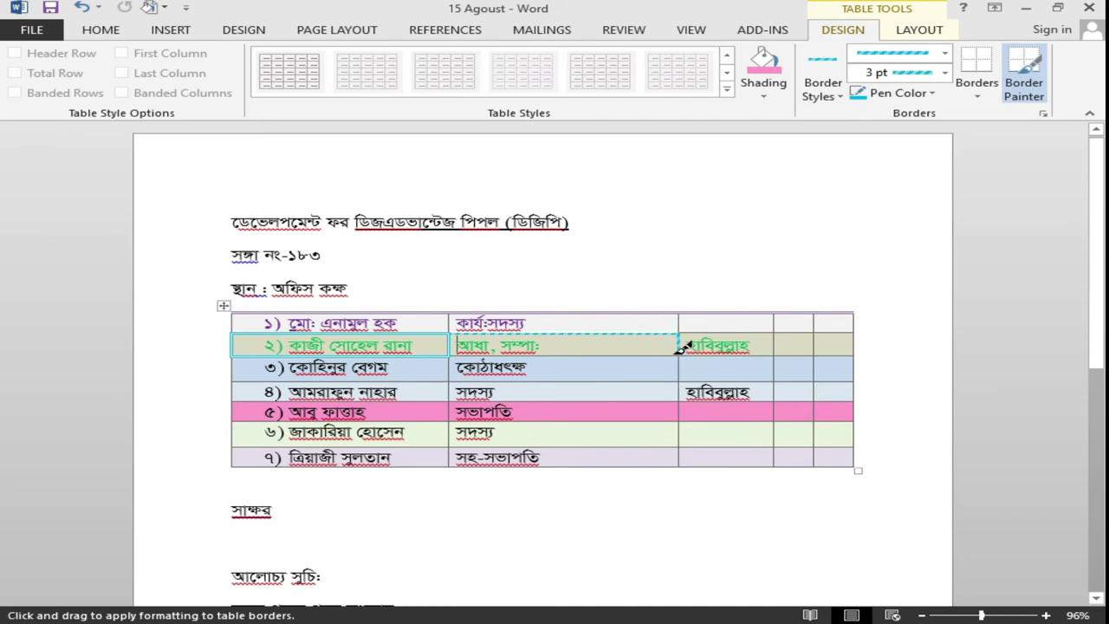
click(577, 355)
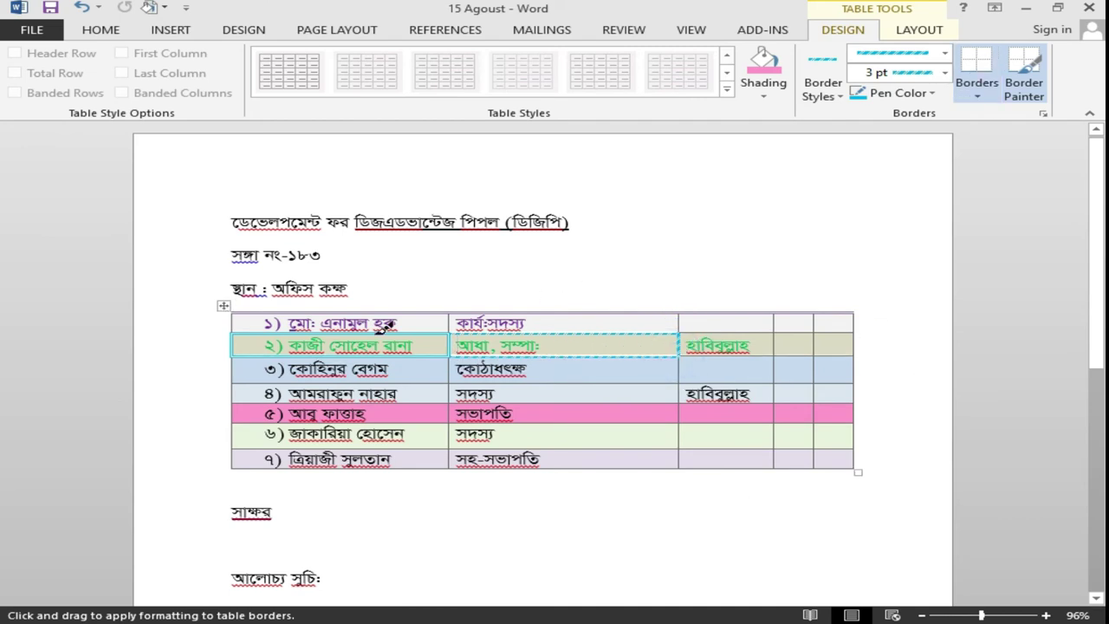
drag(448, 340, 449, 374)
- Check the pen weights, then reset the line style to a thin single line
click(945, 54)
click(945, 54)
click(942, 72)
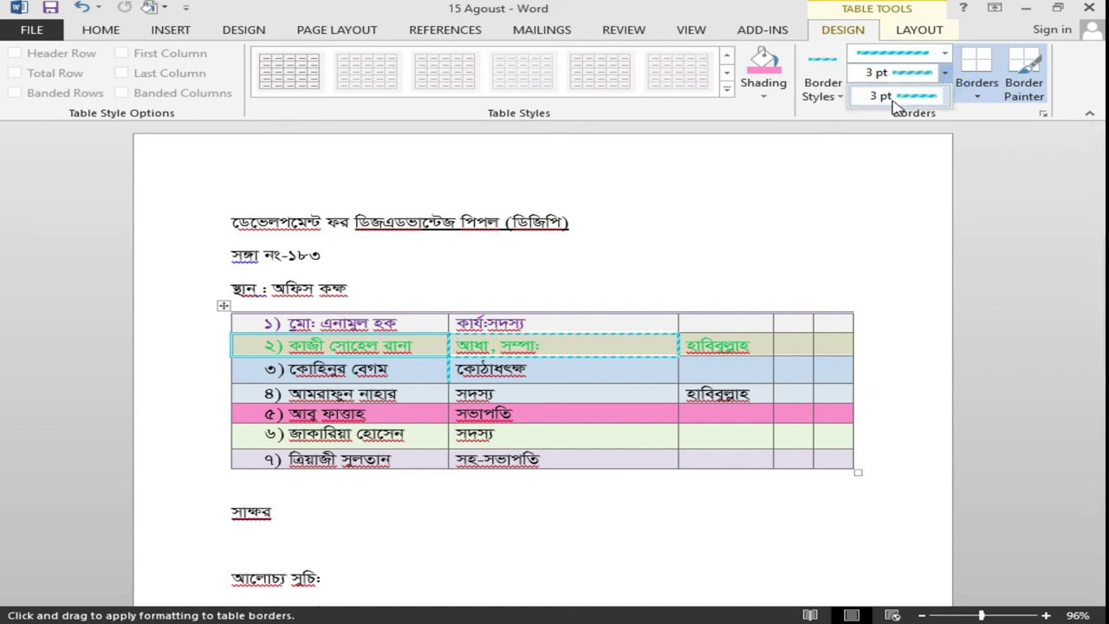
click(919, 95)
click(944, 73)
click(944, 75)
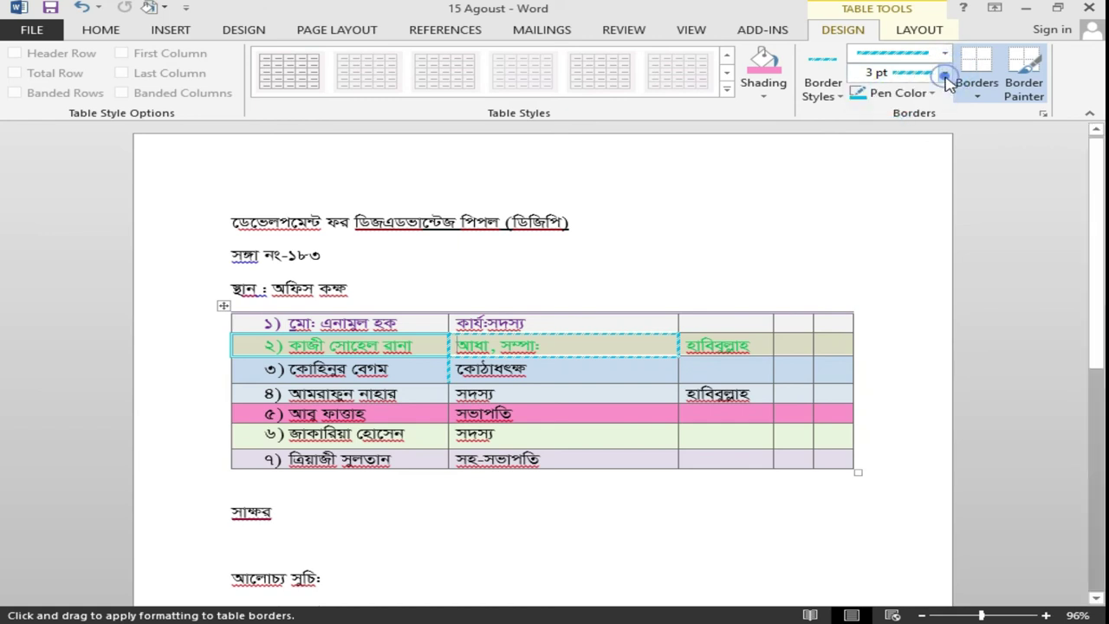
click(944, 54)
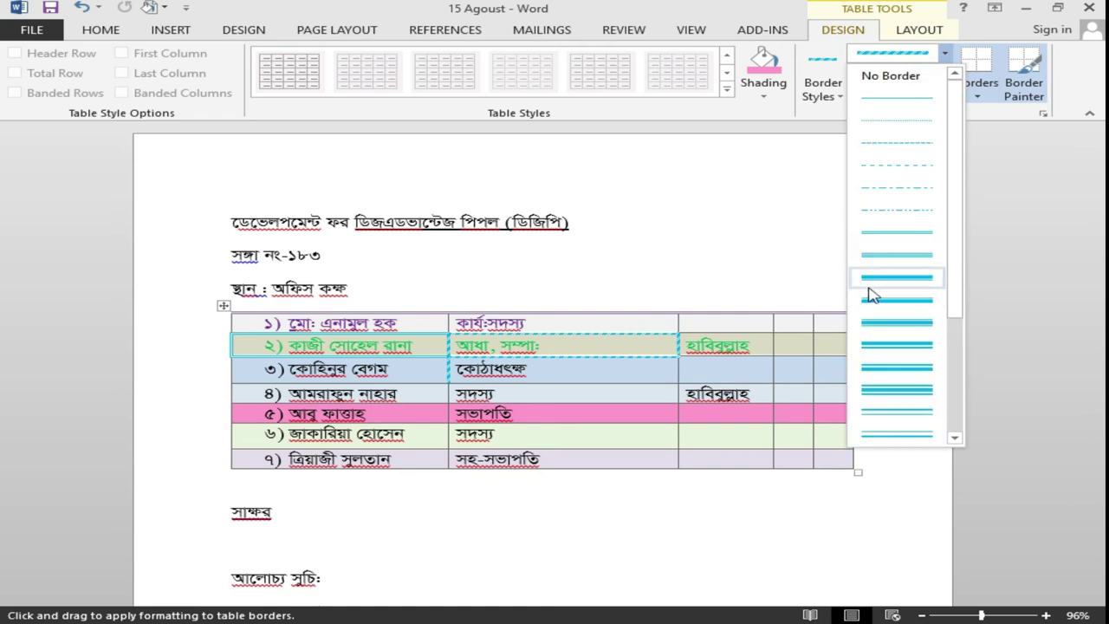
click(901, 98)
- Paint a 6 pt border along the top of row 2's right-hand cells
click(945, 73)
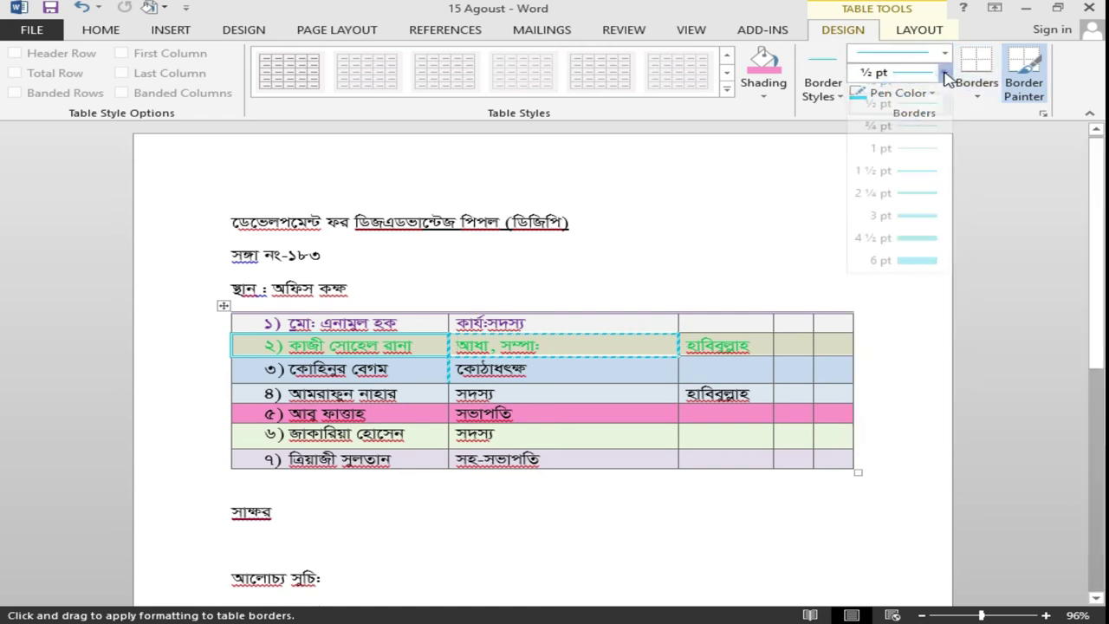
click(906, 278)
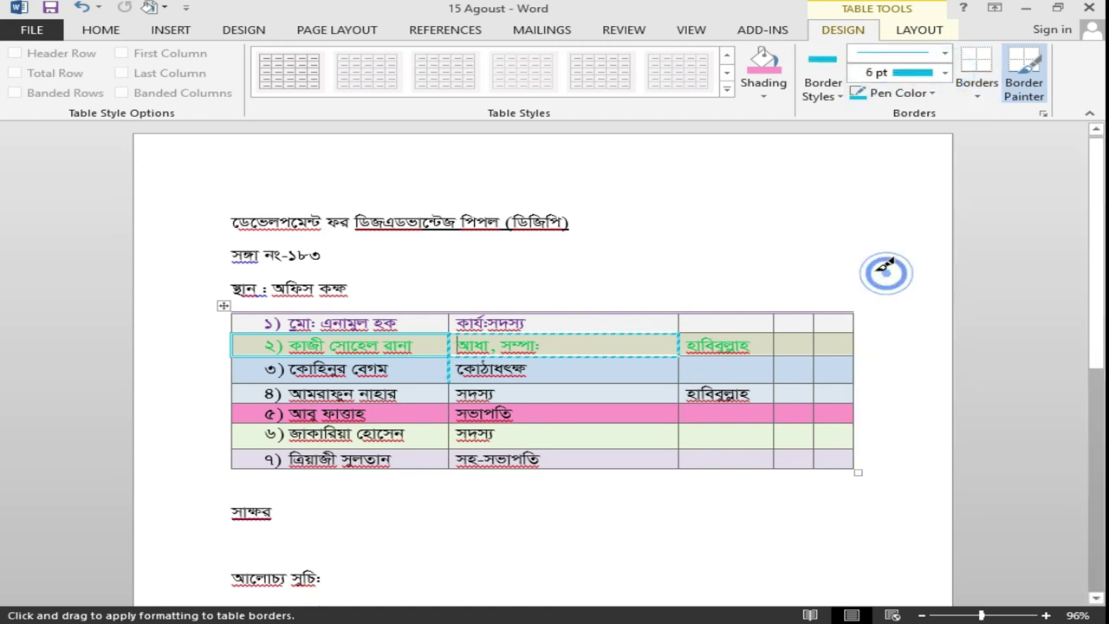
drag(693, 327, 879, 317)
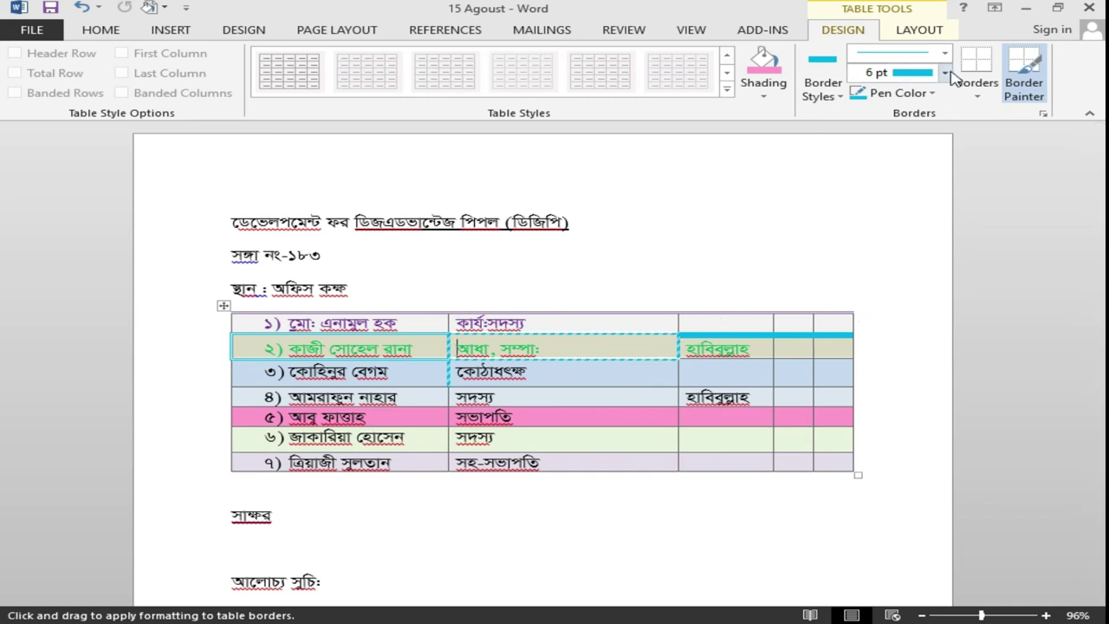
- Paint the bottom edge of row 2's right-hand cells, trying 1½ pt then using 3 pt
click(944, 72)
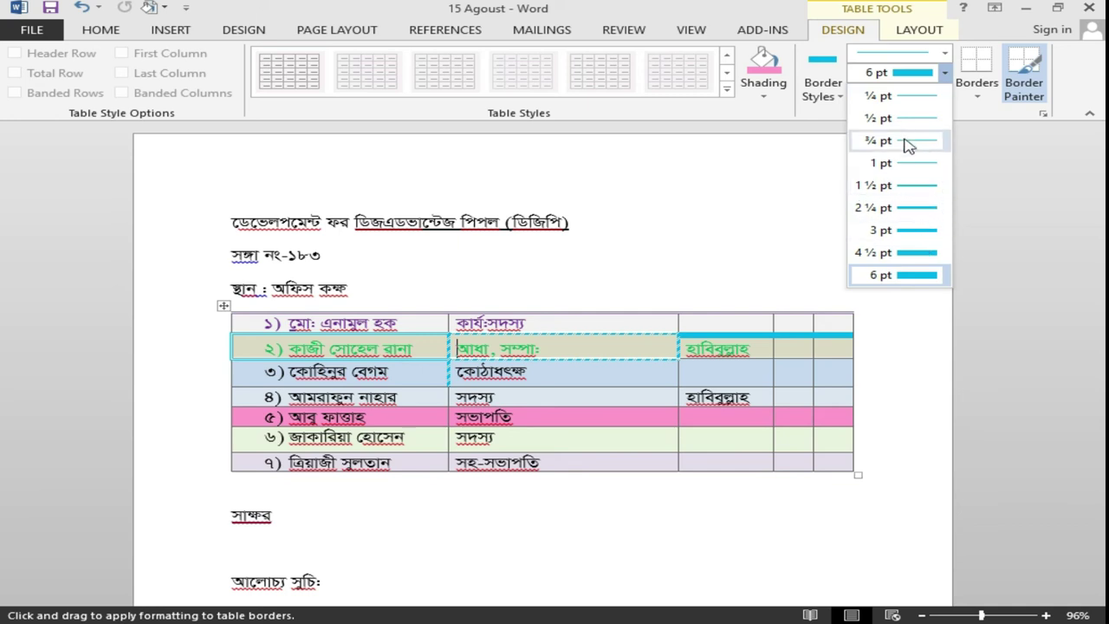
click(907, 195)
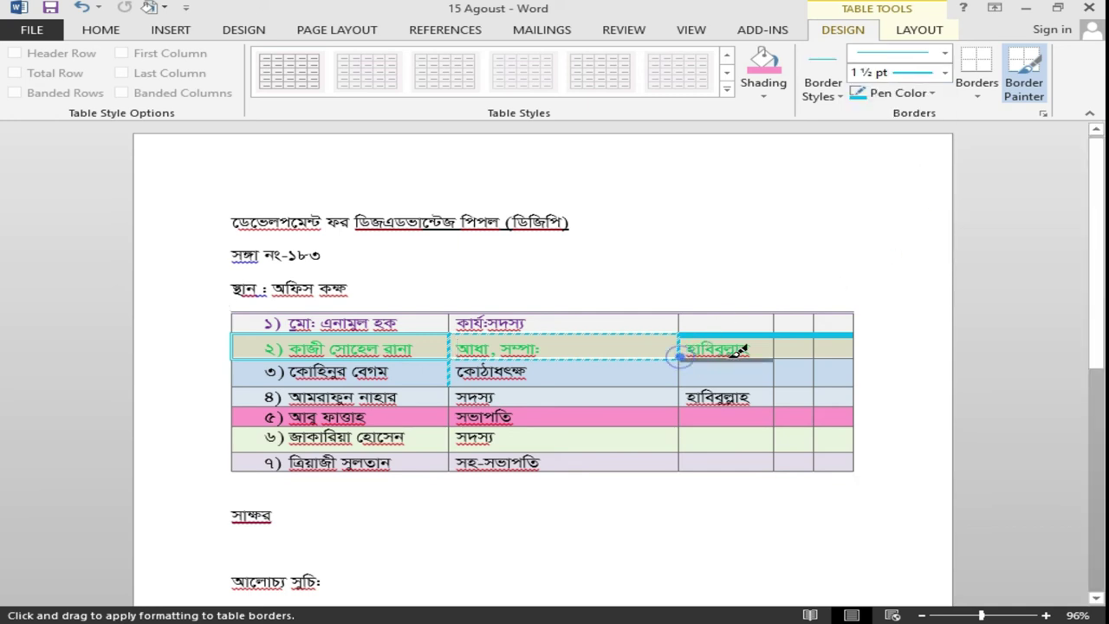
drag(689, 349, 858, 341)
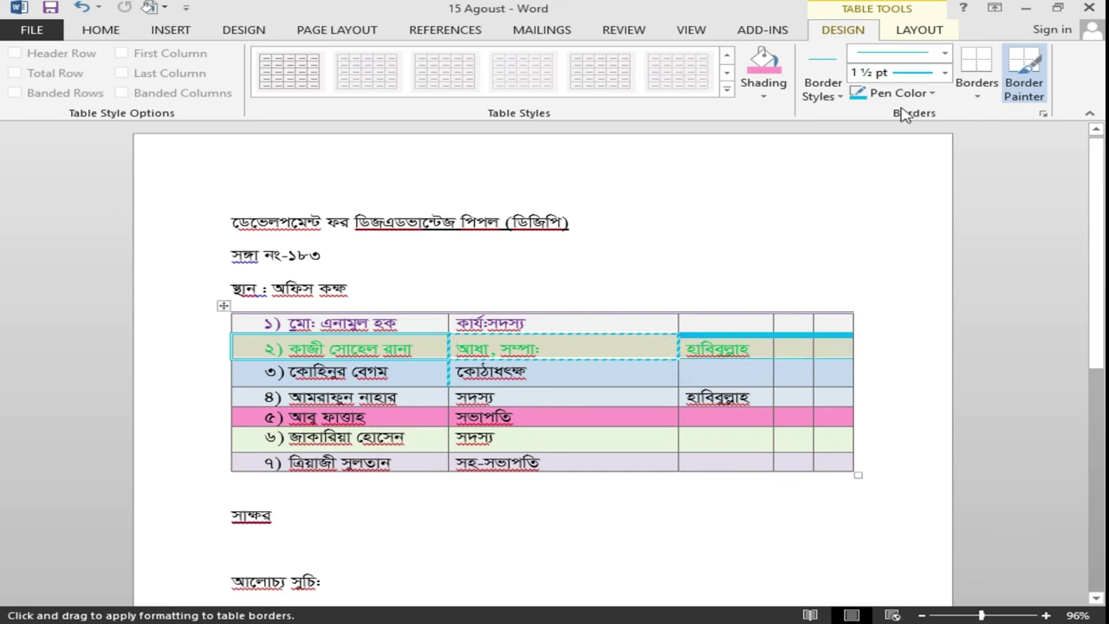
drag(681, 361, 849, 346)
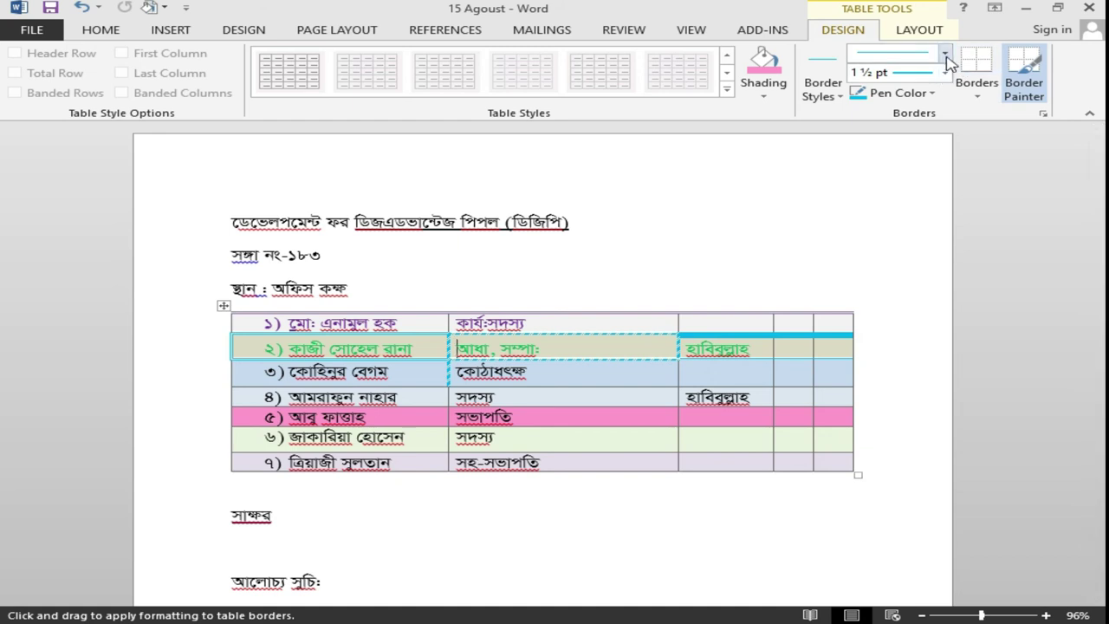
click(945, 72)
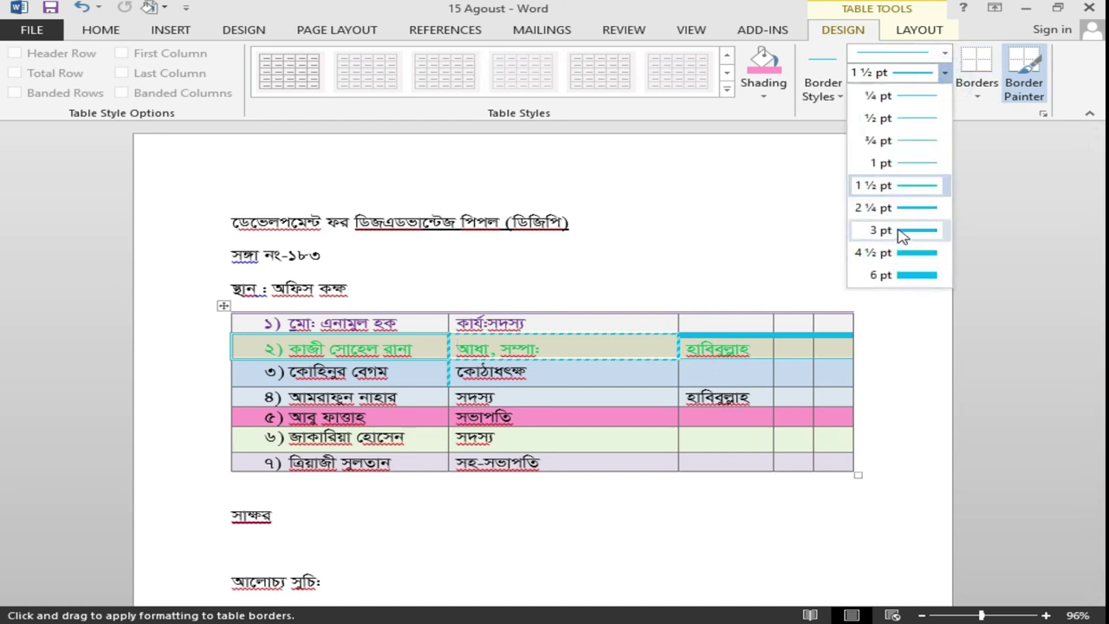
click(892, 231)
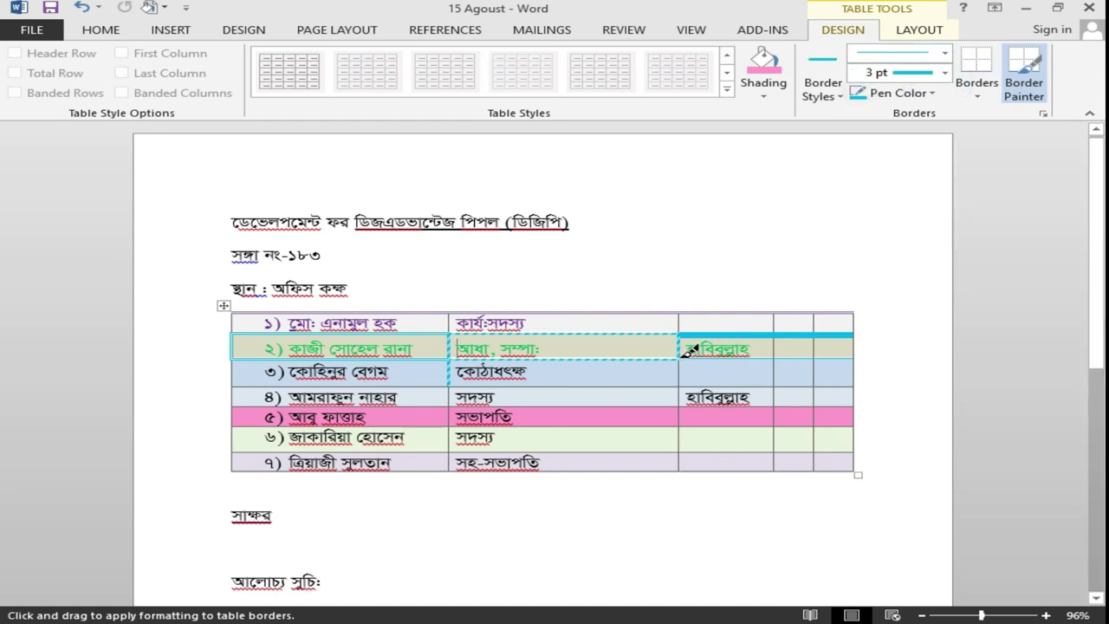
mouse_move(685, 354)
mouse_down()
mouse_move(815, 345)
mouse_move(854, 329)
mouse_up()
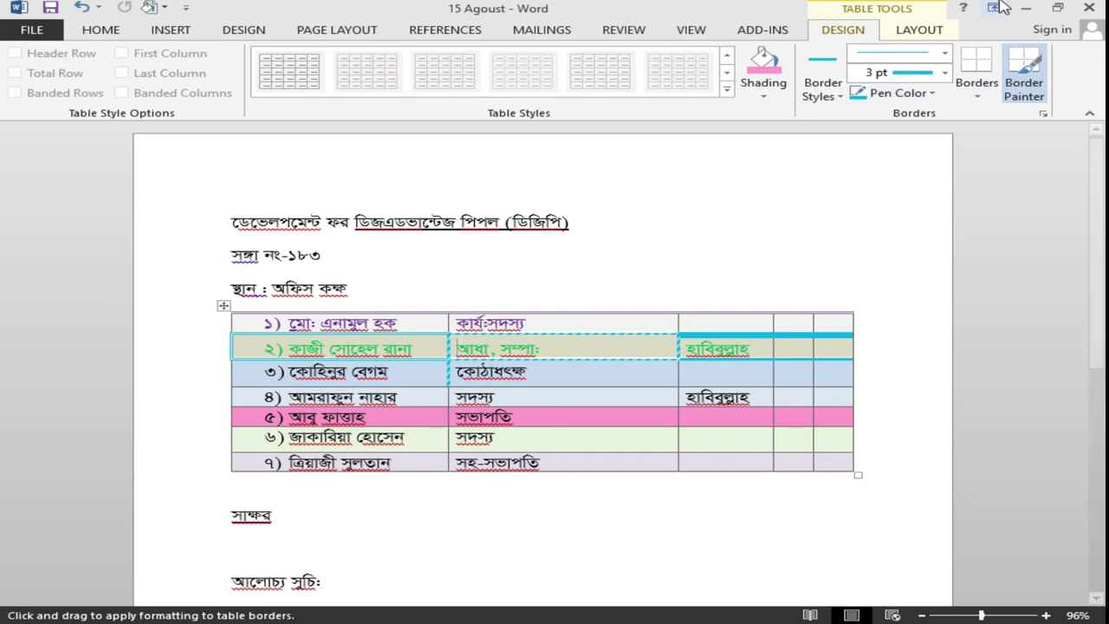
- Cancel border painting and select the whole member table on Table Design
click(979, 100)
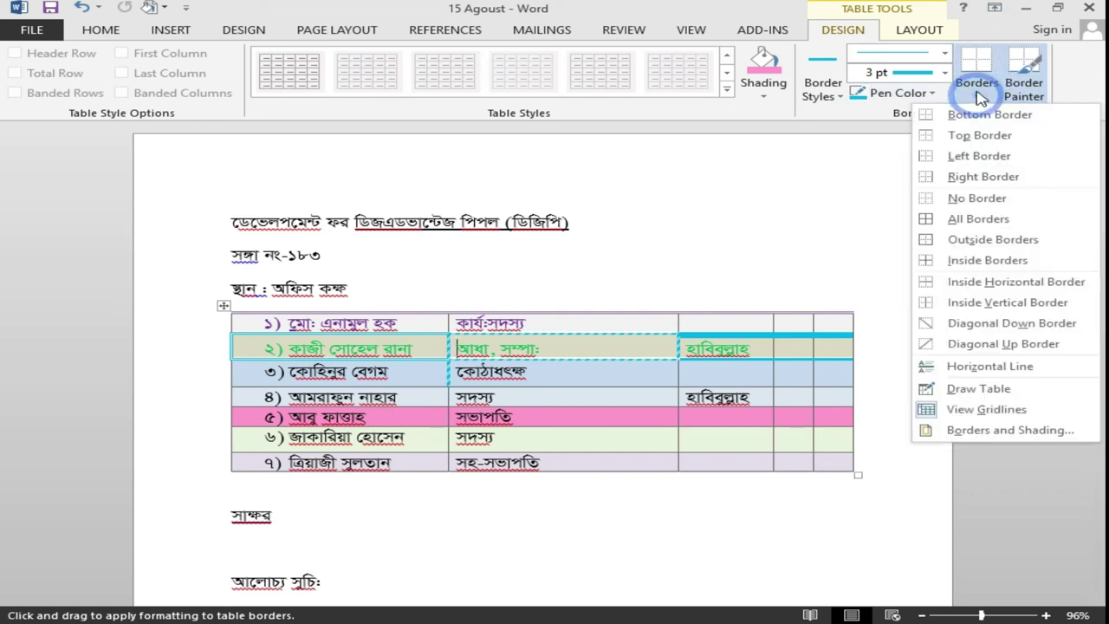
click(875, 279)
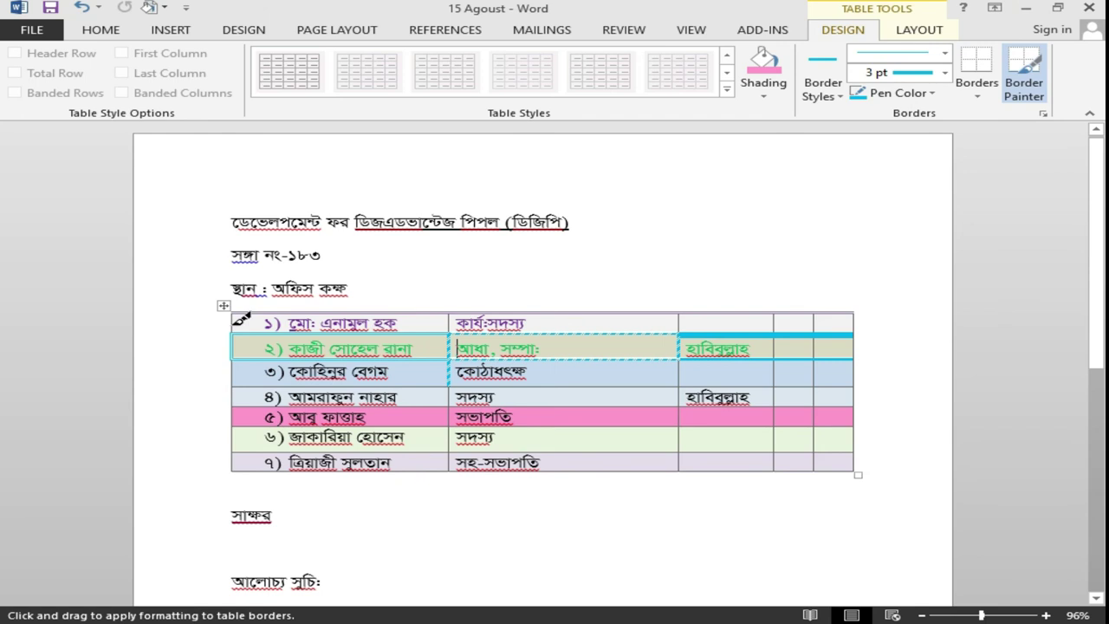
click(609, 234)
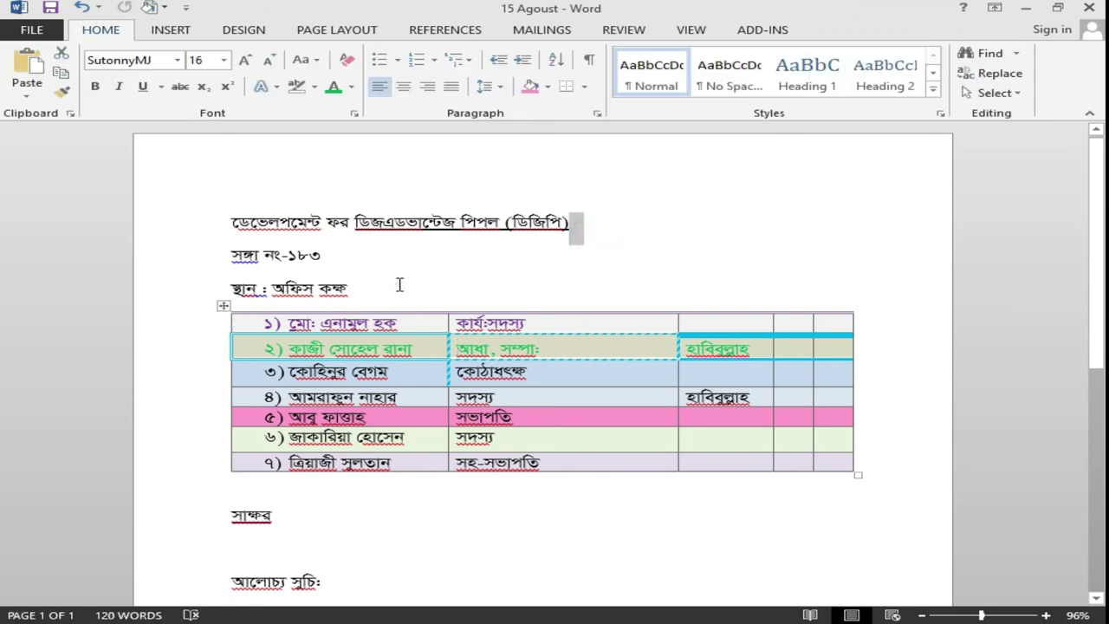
mouse_move(234, 323)
mouse_down()
mouse_move(859, 468)
mouse_move(832, 466)
mouse_up()
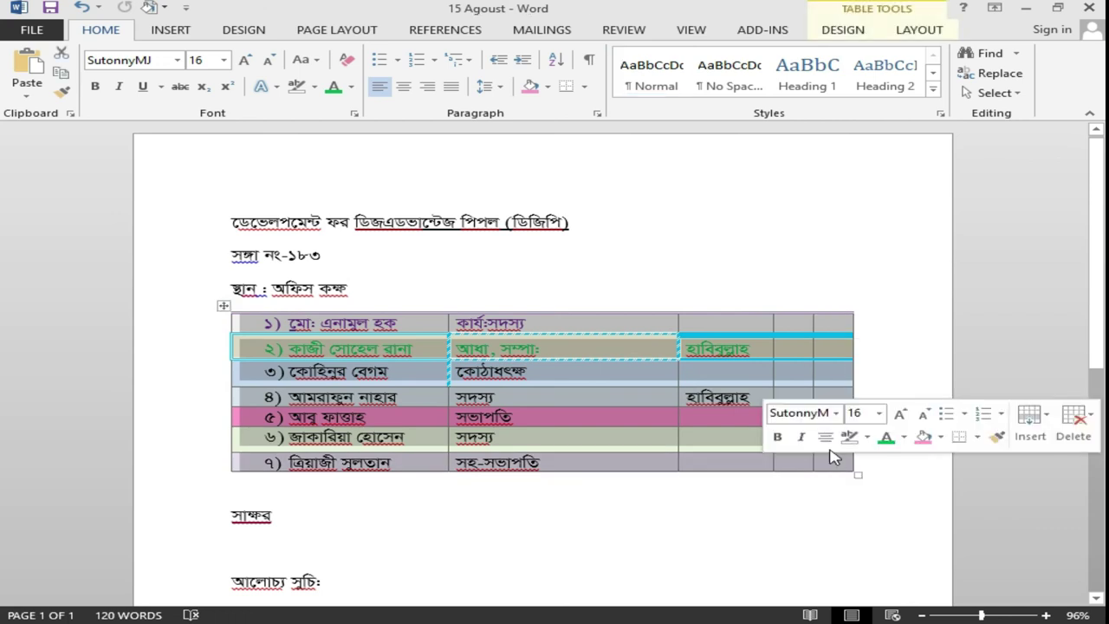
click(844, 32)
click(853, 31)
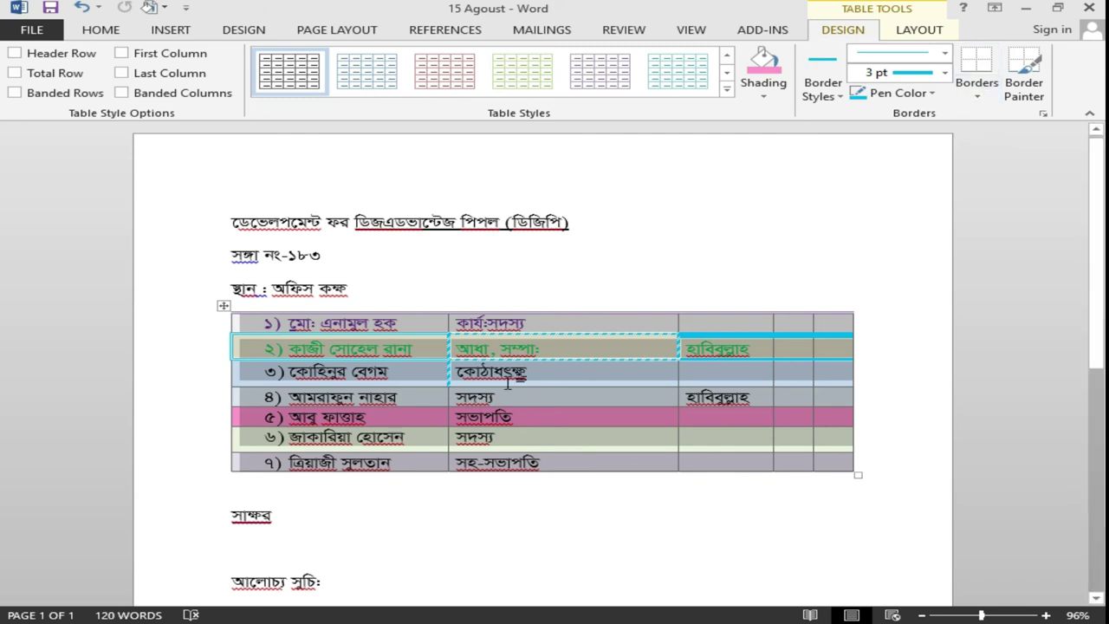
- Remove every border from the member table, keeping only its row shading
right_click(536, 346)
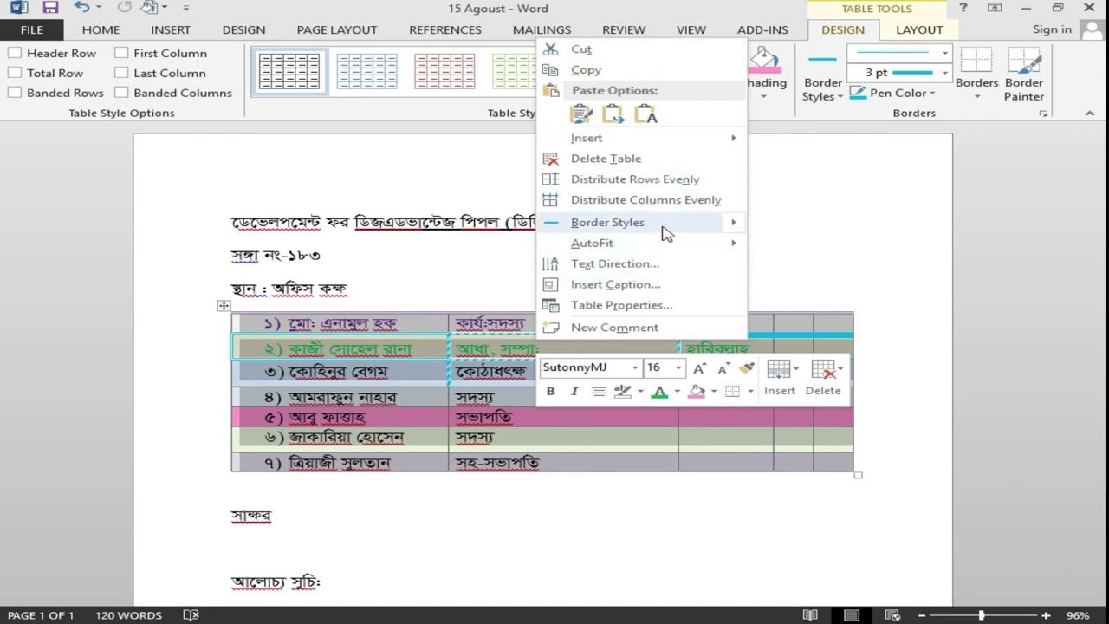
mouse_move(652, 227)
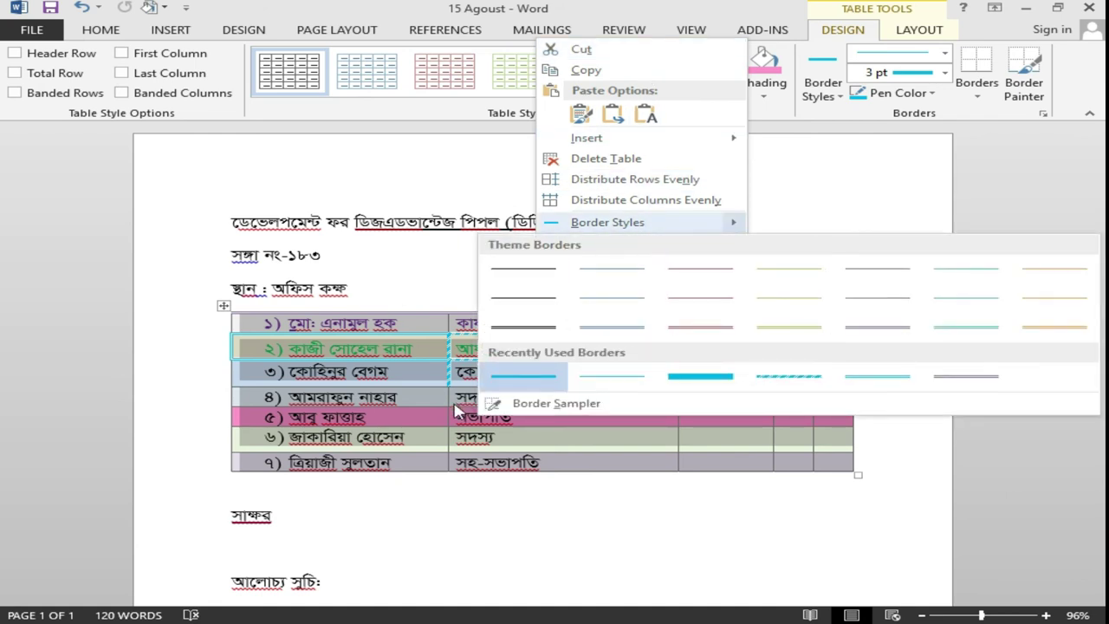
click(457, 410)
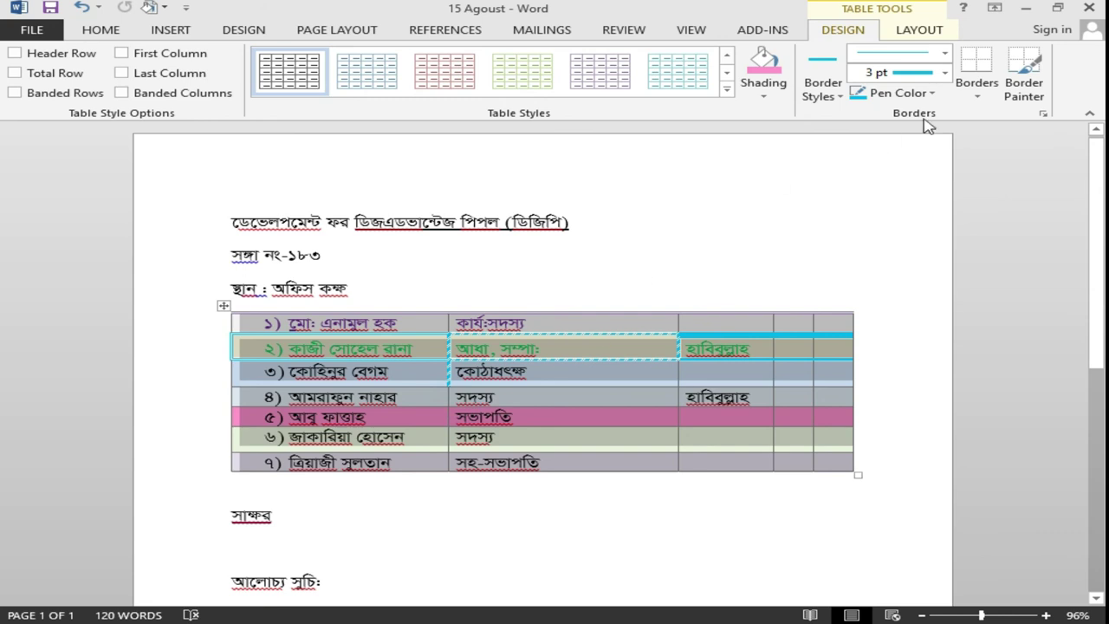
click(977, 97)
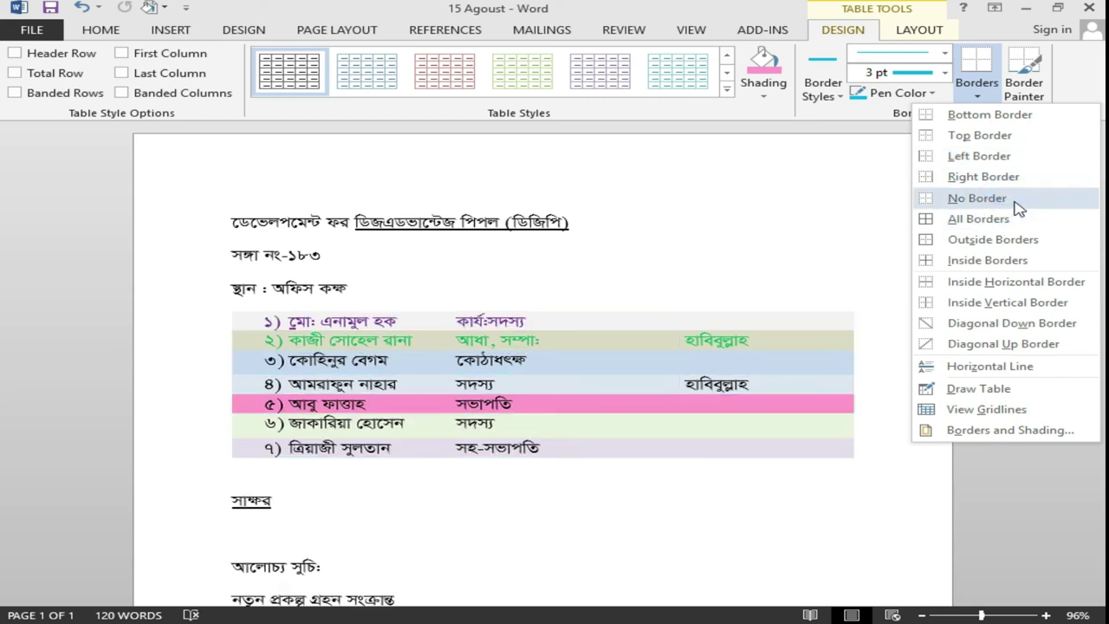
click(1010, 197)
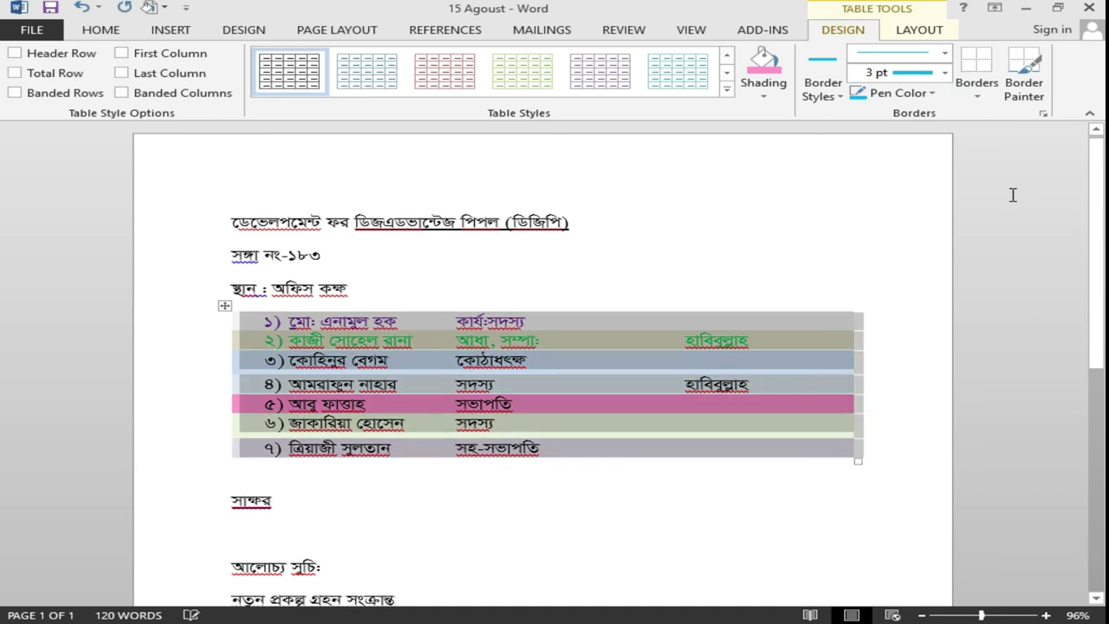
click(871, 319)
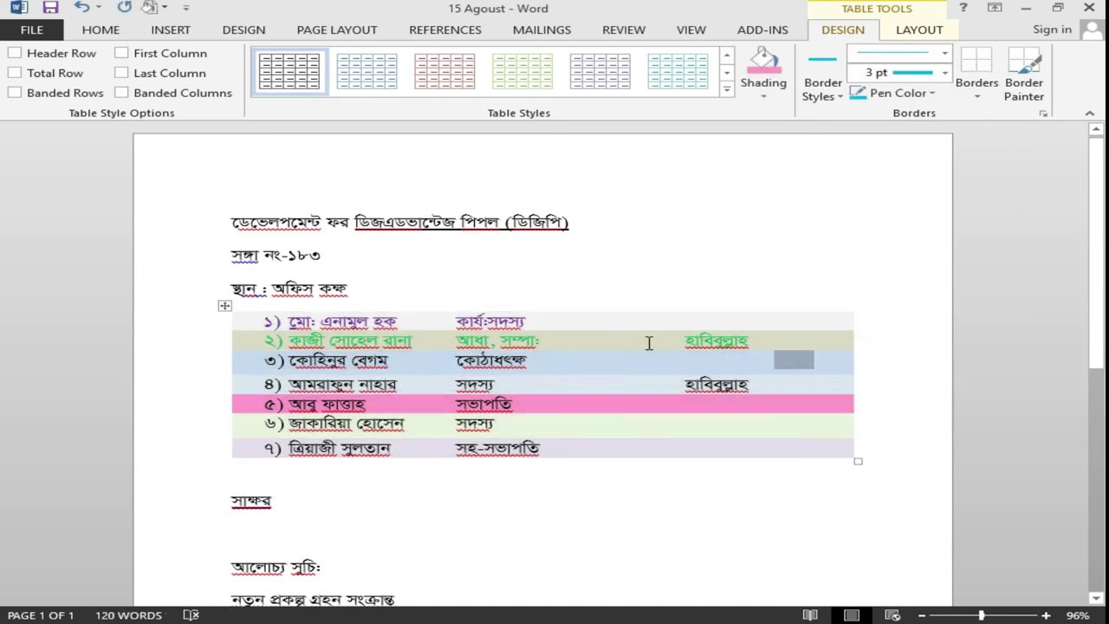
- Check the coloured member cells, then leave the caret on the location line outside the table
click(574, 362)
click(666, 341)
click(716, 340)
click(390, 360)
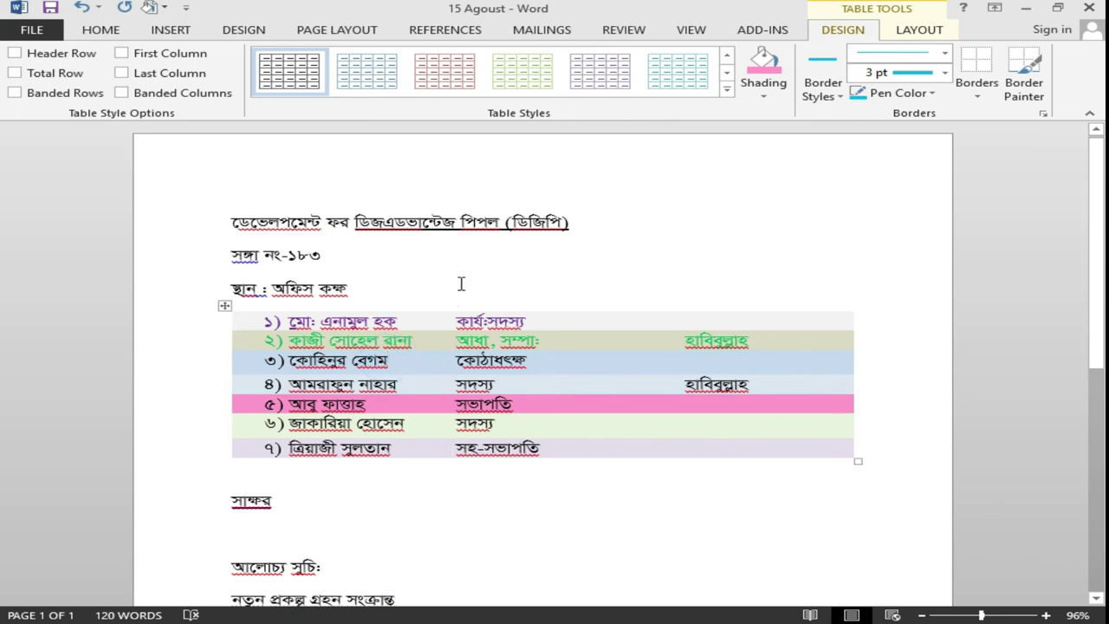
click(442, 330)
click(611, 278)
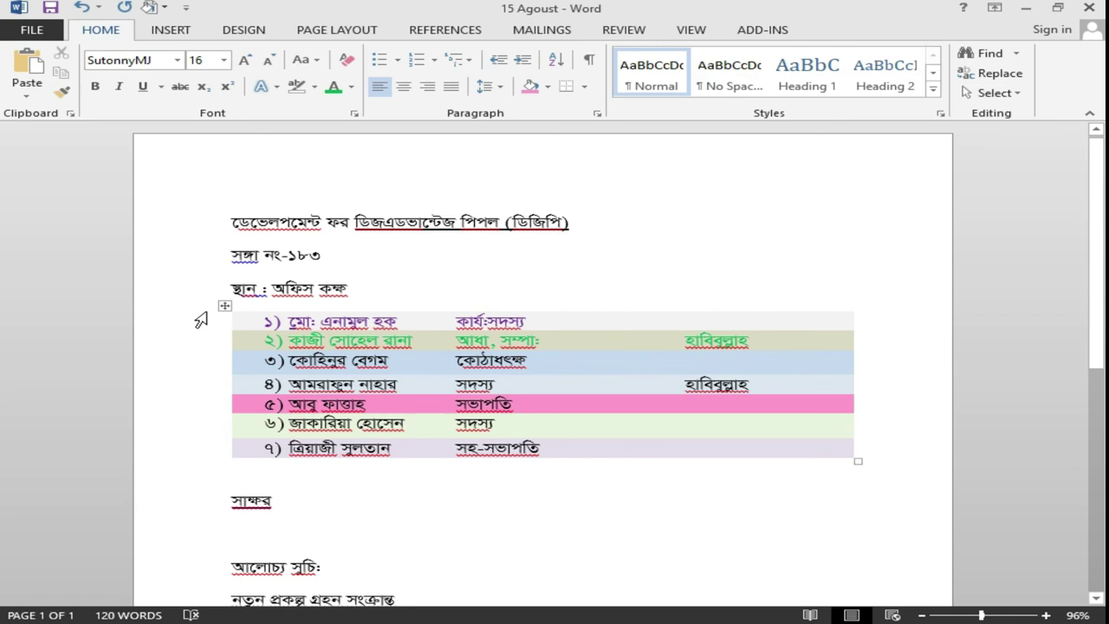
click(32, 29)
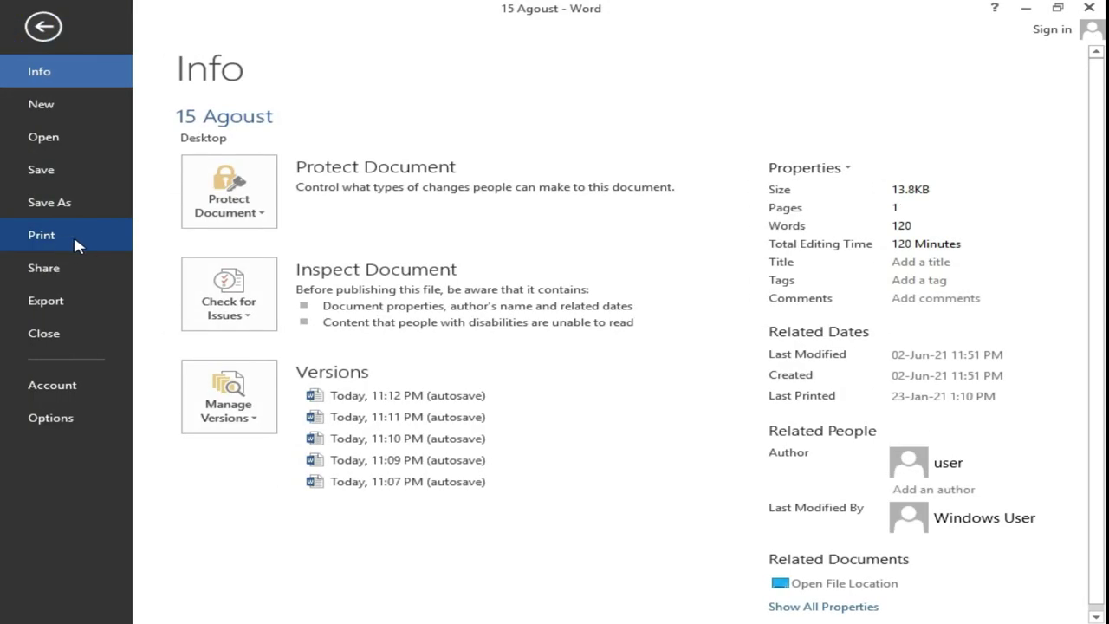
click(74, 240)
click(811, 305)
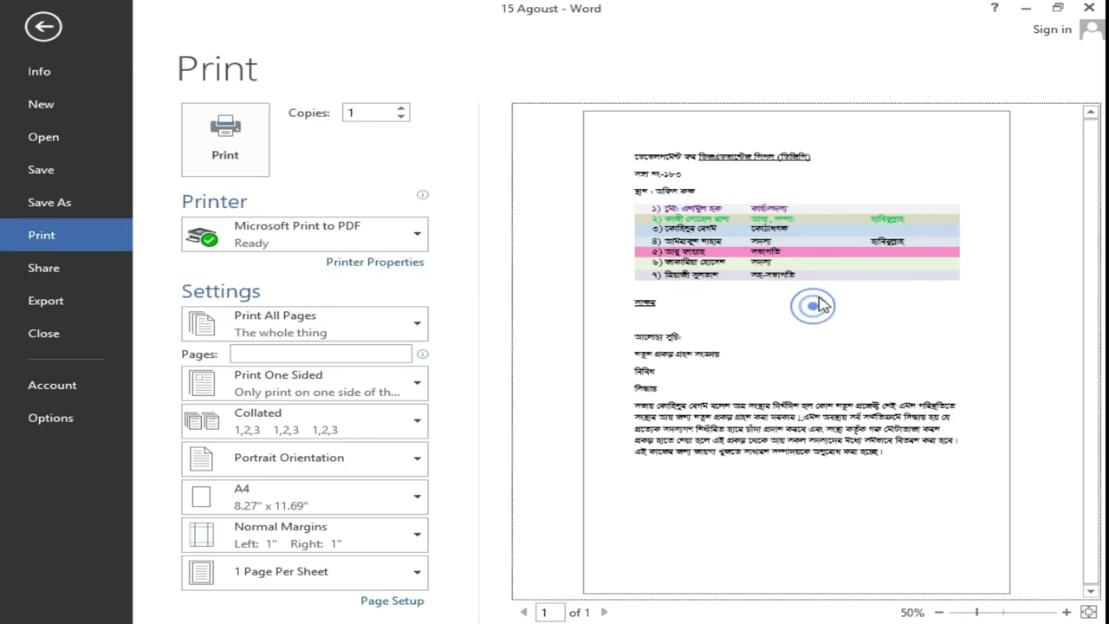
click(1004, 612)
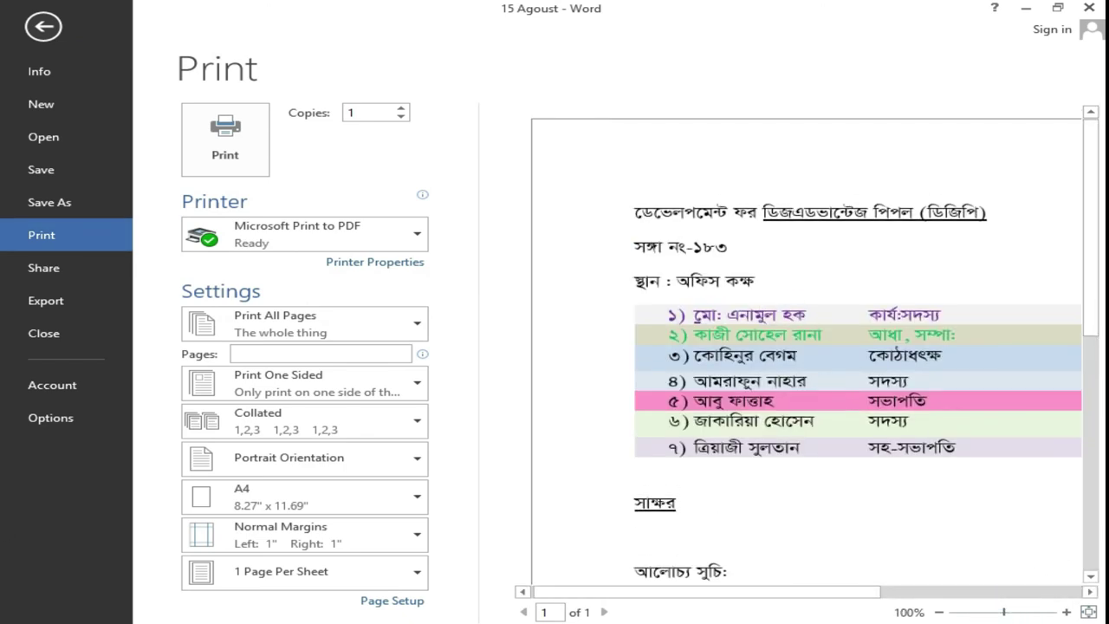
click(1019, 612)
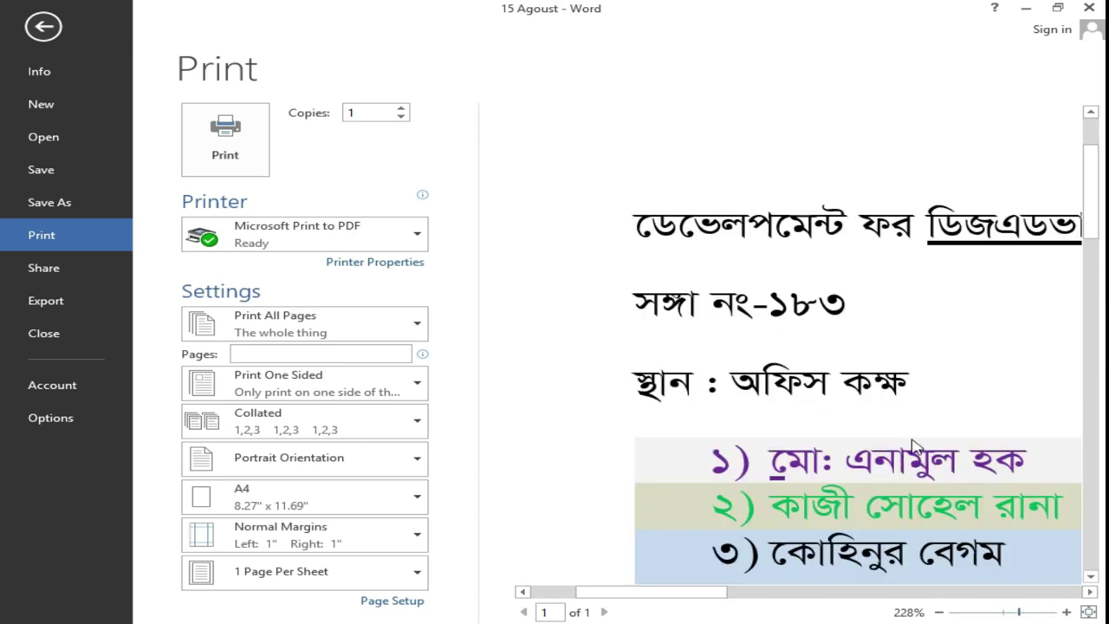
scroll(965, 441, down, 10)
scroll(958, 421, up, 10)
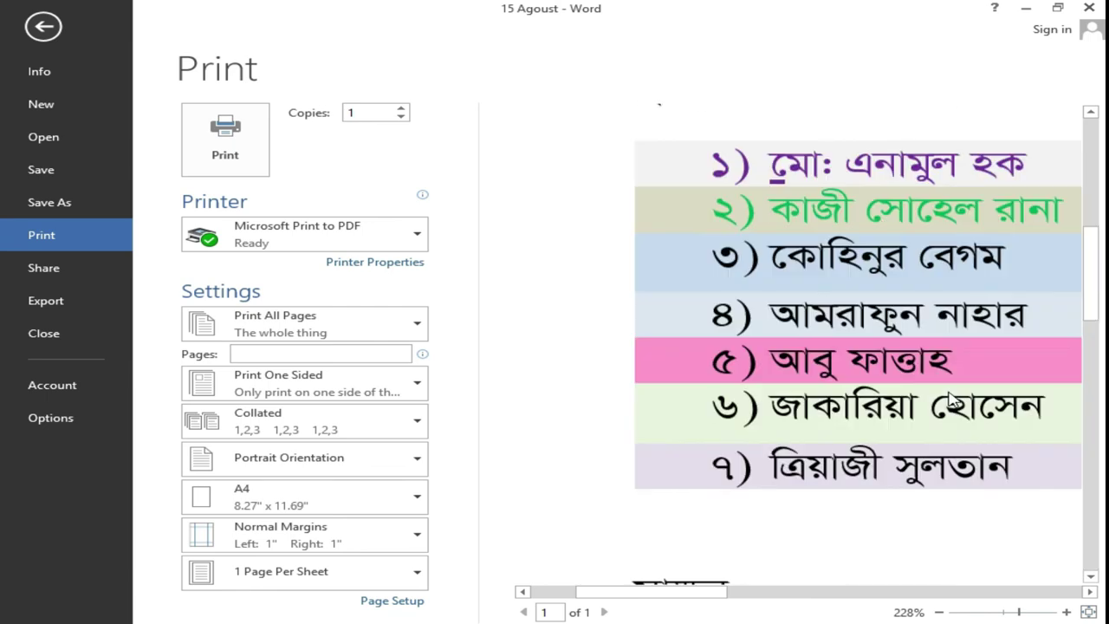
scroll(932, 376, down, 4)
scroll(929, 372, down, 1)
scroll(929, 372, down, 2)
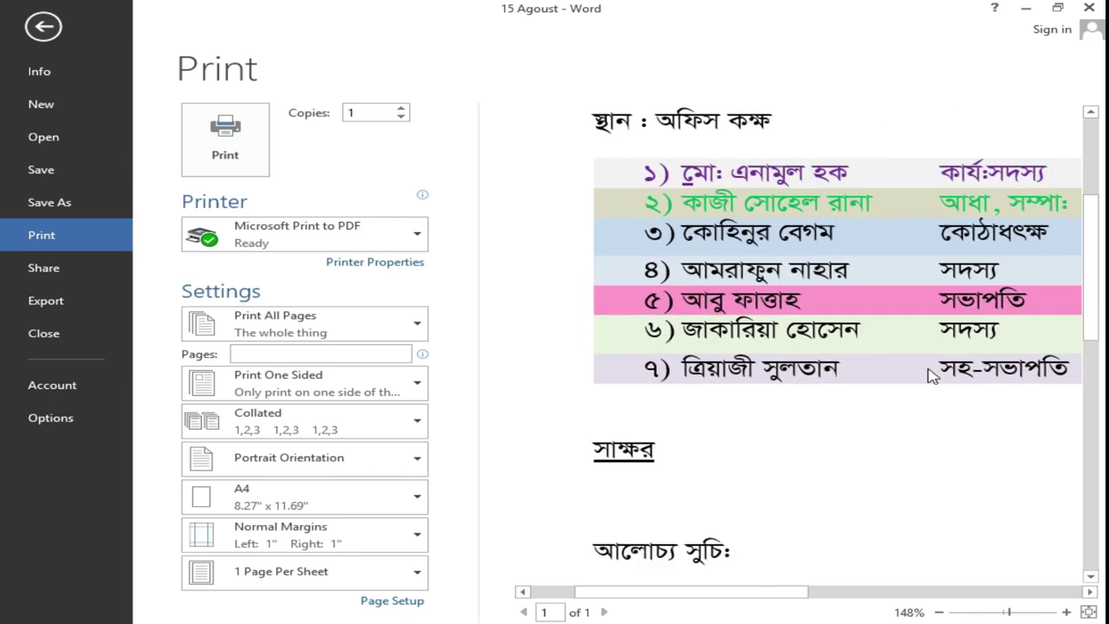
scroll(924, 372, down, 5)
scroll(921, 370, up, 3)
scroll(910, 323, up, 10)
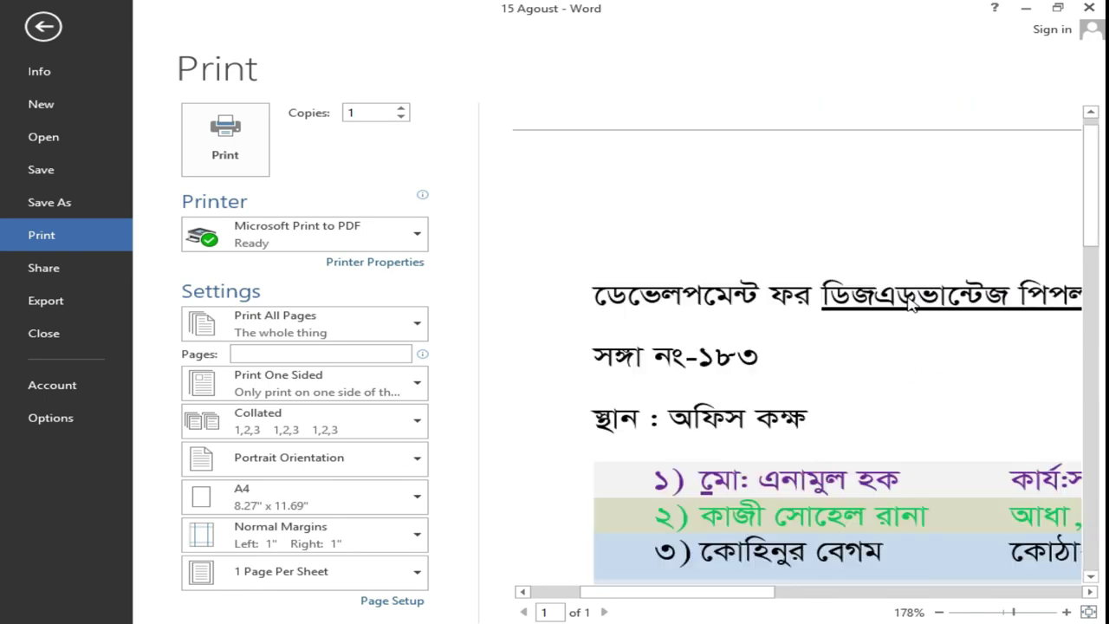
scroll(721, 449, down, 5)
scroll(721, 449, down, 5)
scroll(745, 407, up, 10)
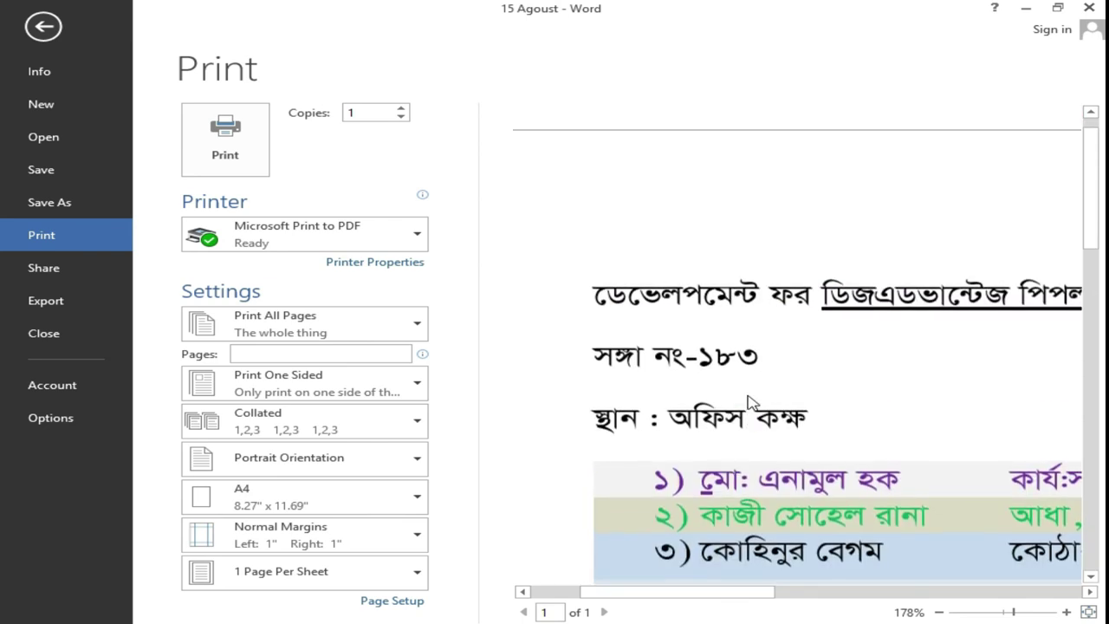
scroll(759, 444, down, 2)
click(889, 471)
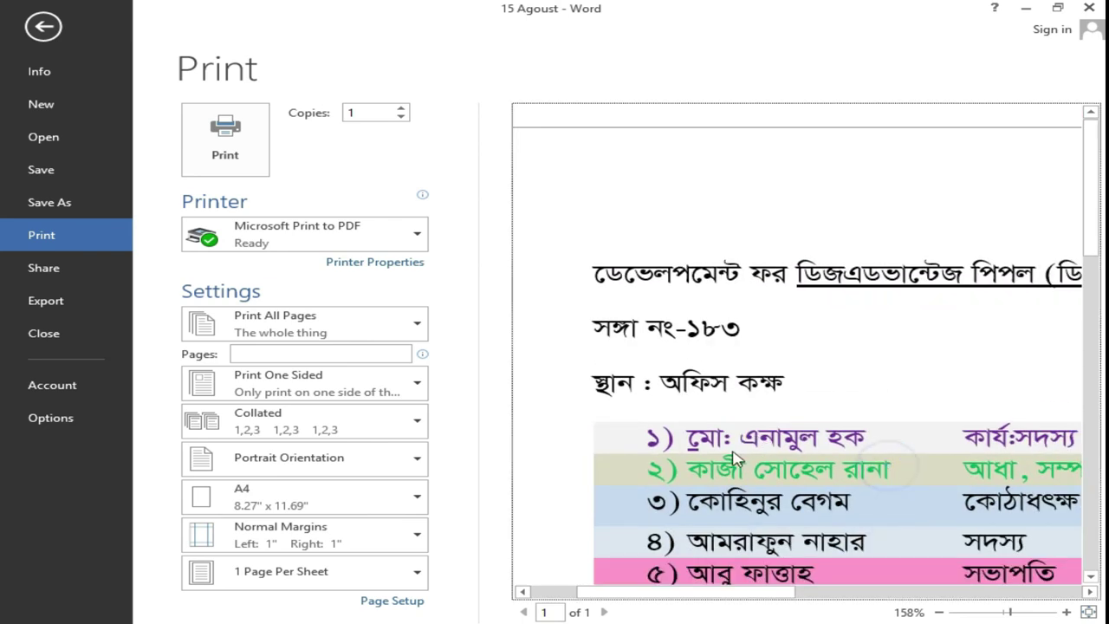
scroll(944, 460, down, 5)
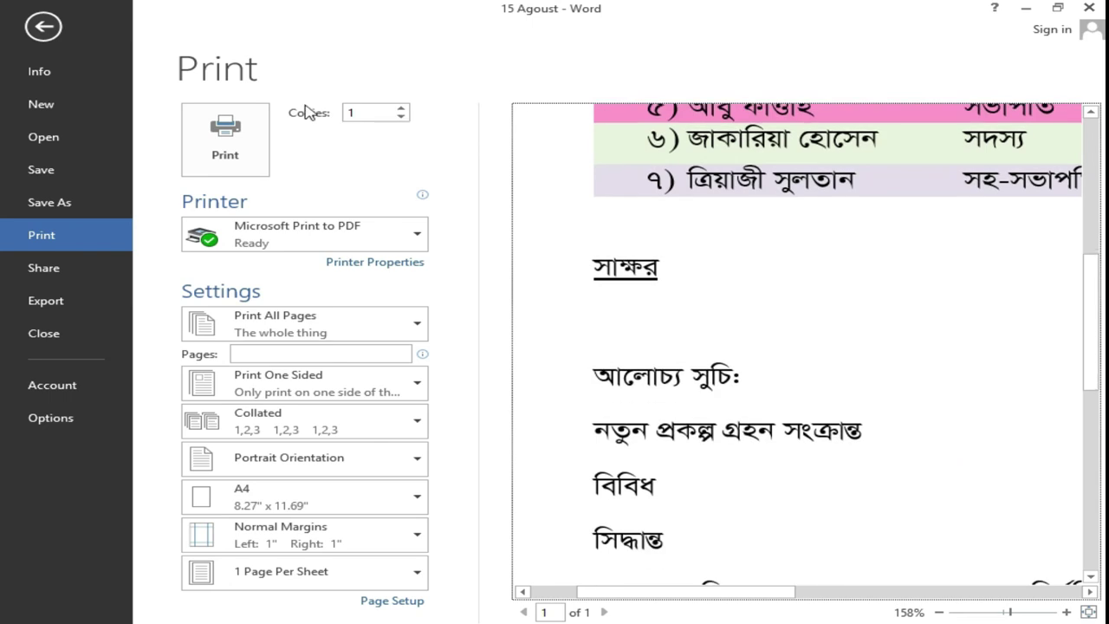
click(43, 26)
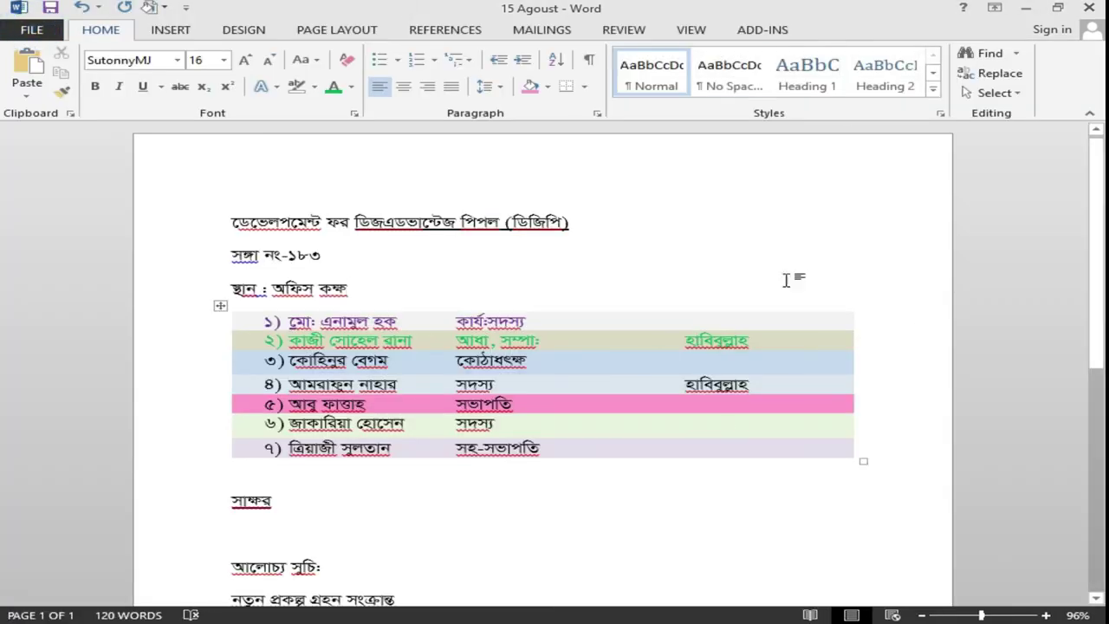
- Apply All Borders to give every member-table cell turquoise 3 pt gridlines
click(225, 306)
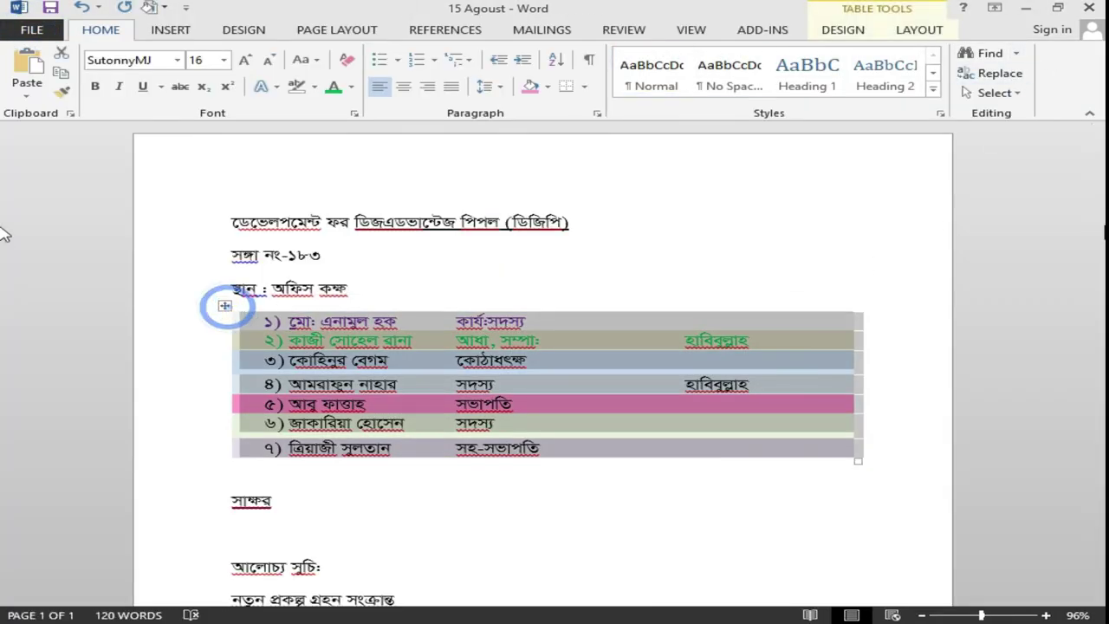
click(825, 33)
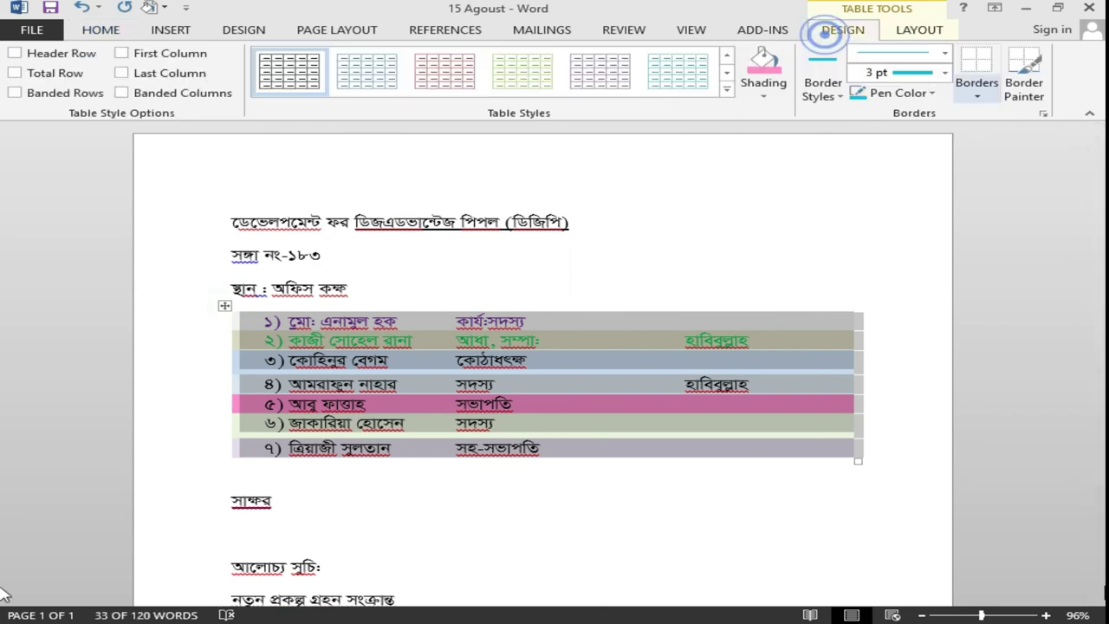
click(979, 97)
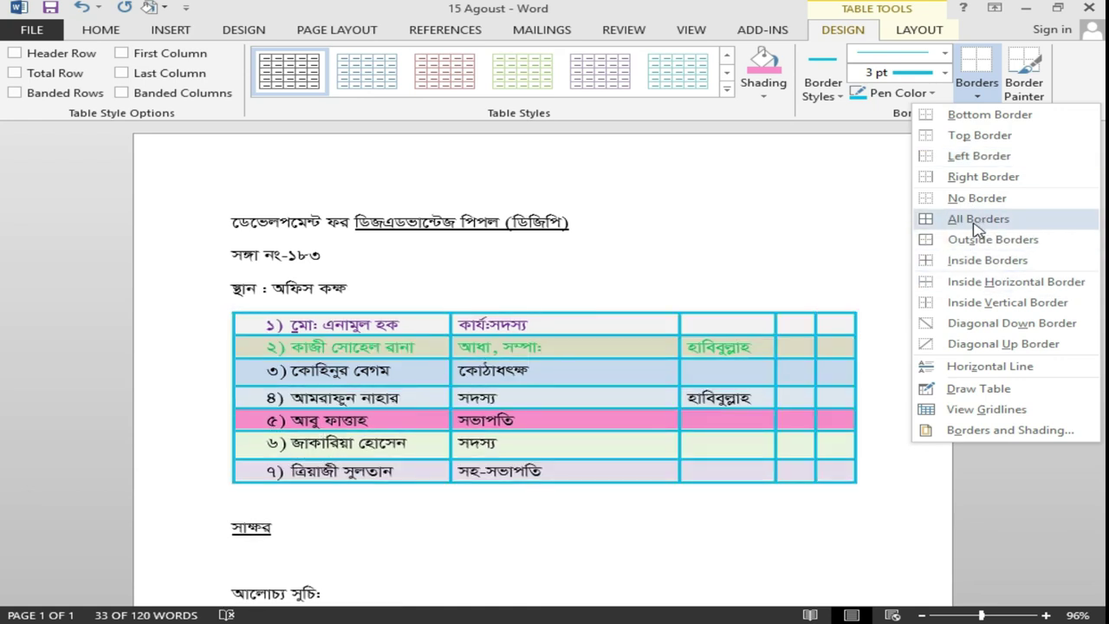
click(977, 226)
click(928, 354)
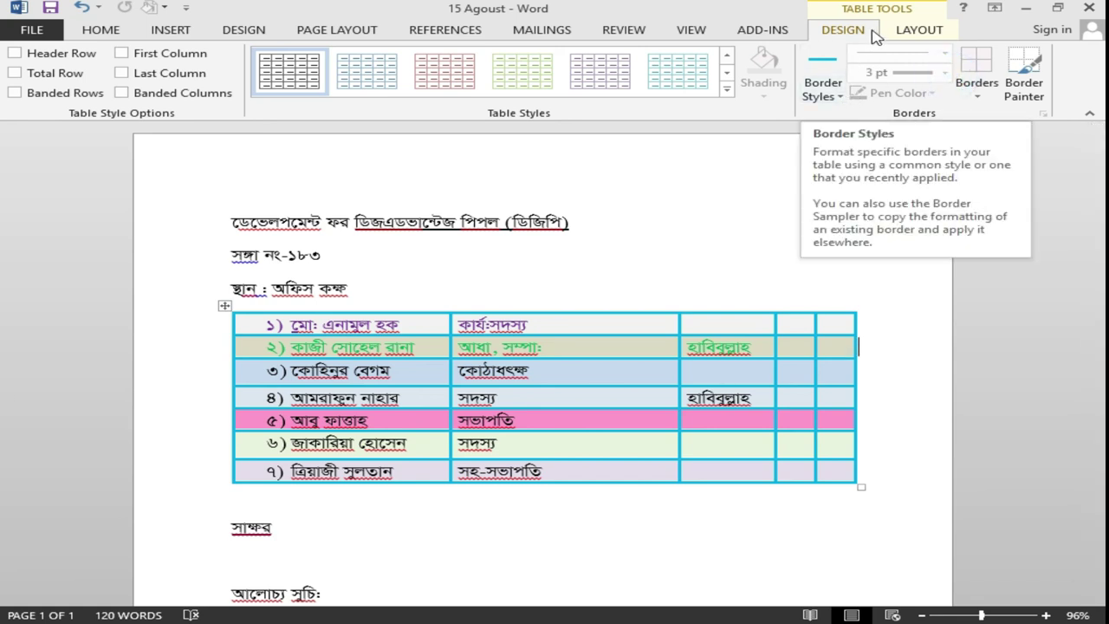
- Widen the member table by dragging its right edge towards the right margin
click(548, 366)
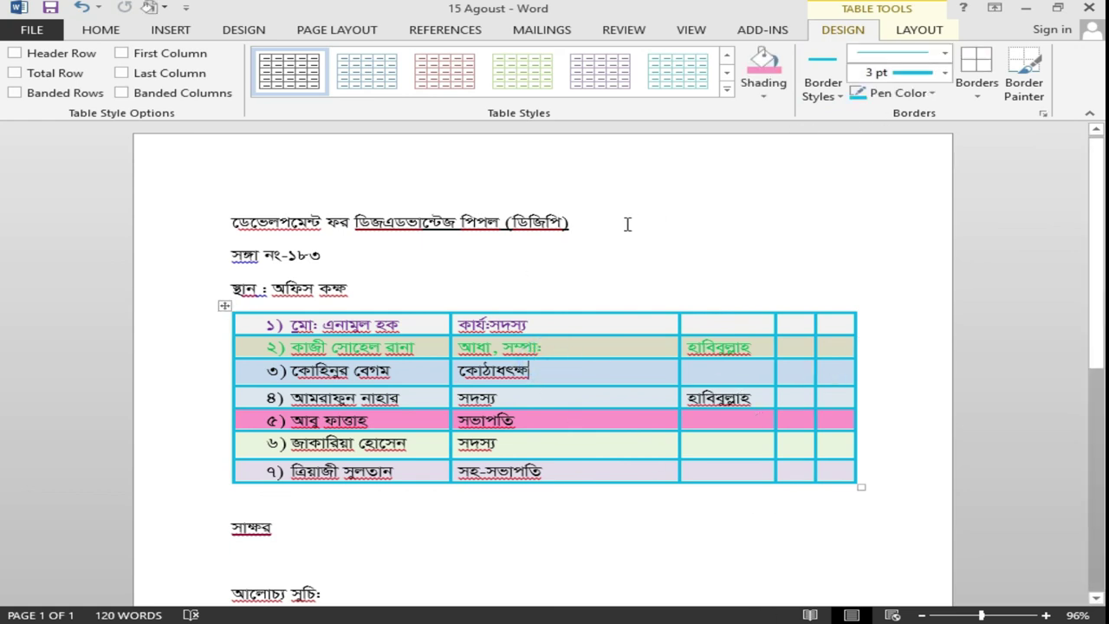
click(857, 487)
drag(862, 486, 935, 487)
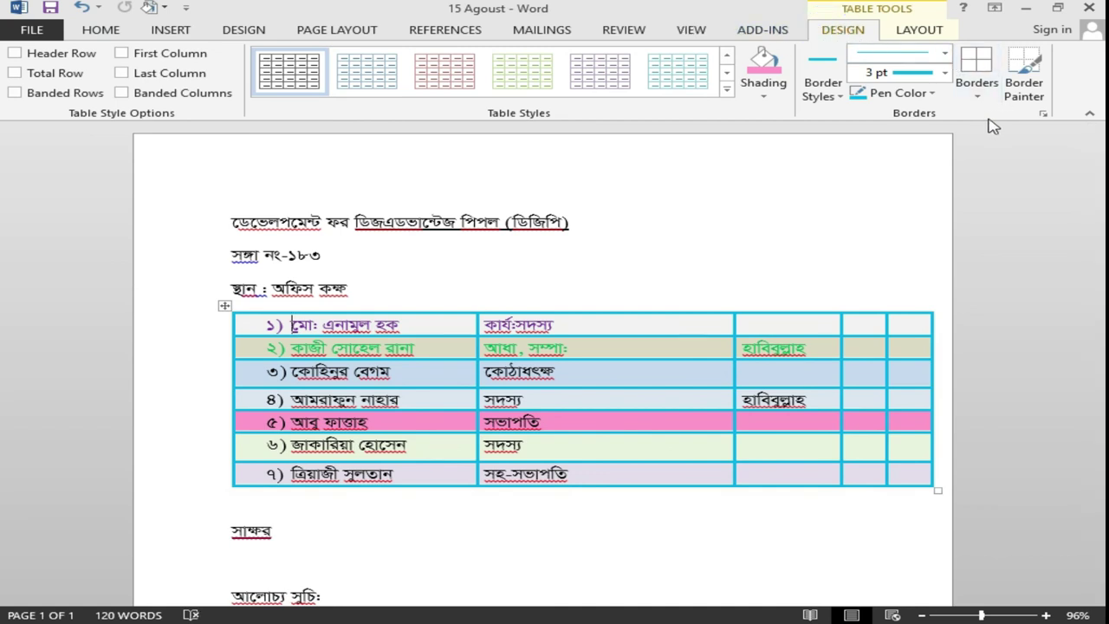
- Turn on Border Painter with a 3 pt double-line border style
click(1040, 97)
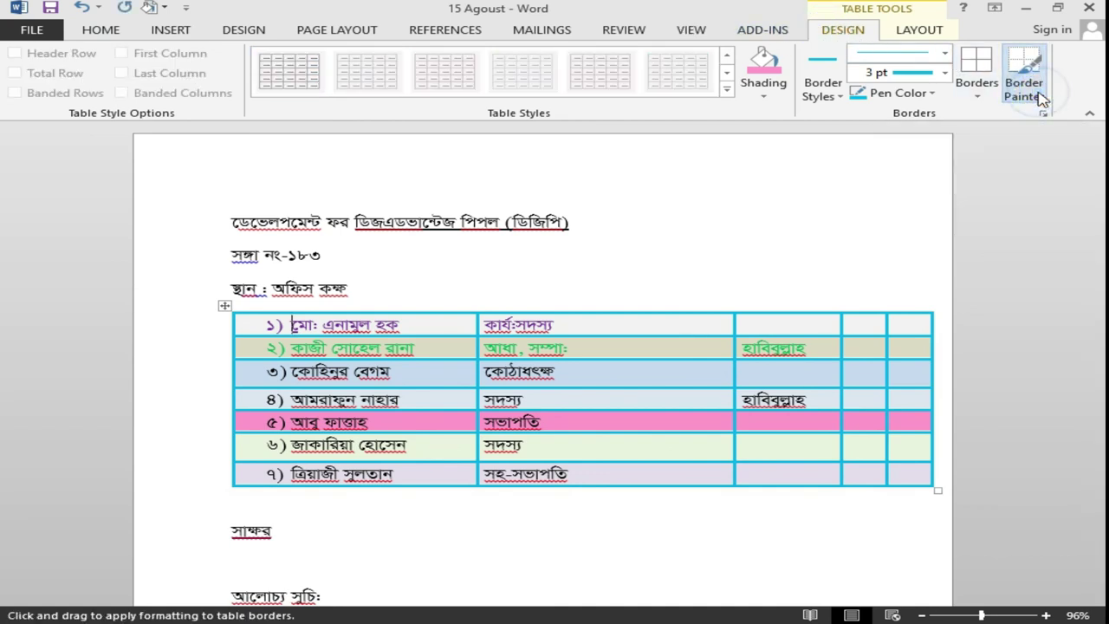
click(607, 314)
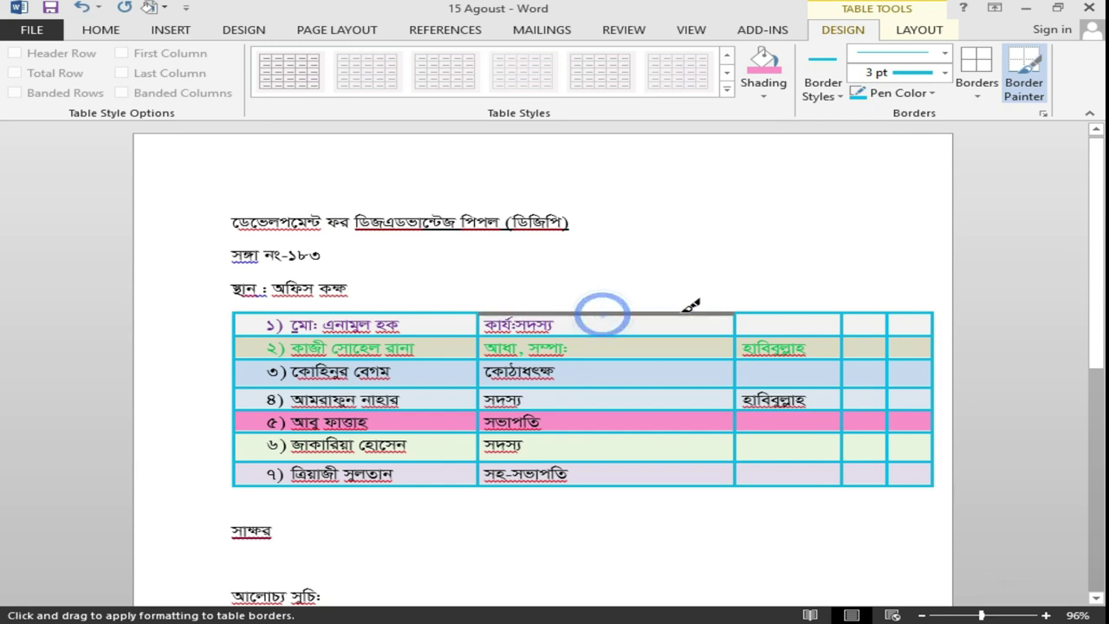
click(944, 72)
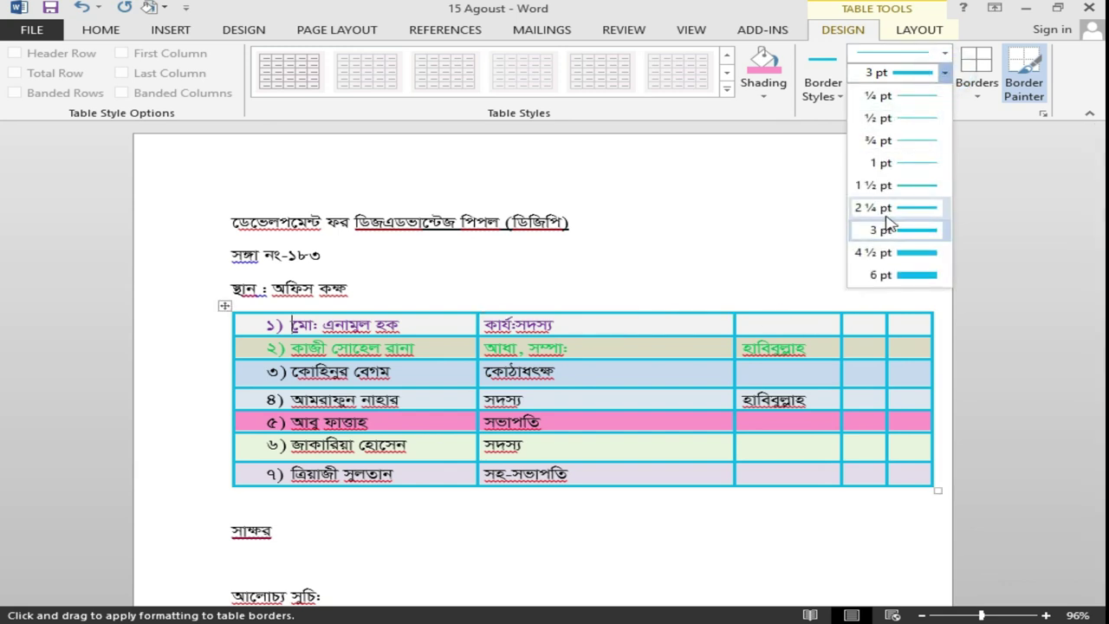
click(901, 206)
click(927, 56)
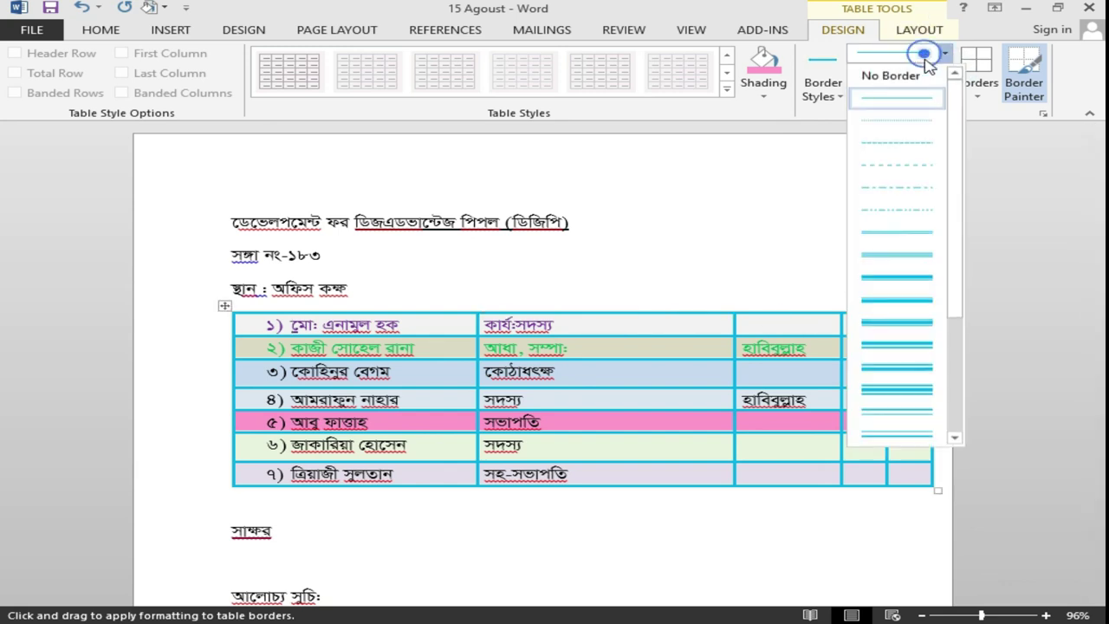
click(898, 351)
- Paint the double-line border around the first-row role cell, then stop painting
mouse_move(475, 320)
mouse_down()
mouse_move(738, 311)
mouse_move(506, 306)
mouse_move(759, 312)
mouse_up()
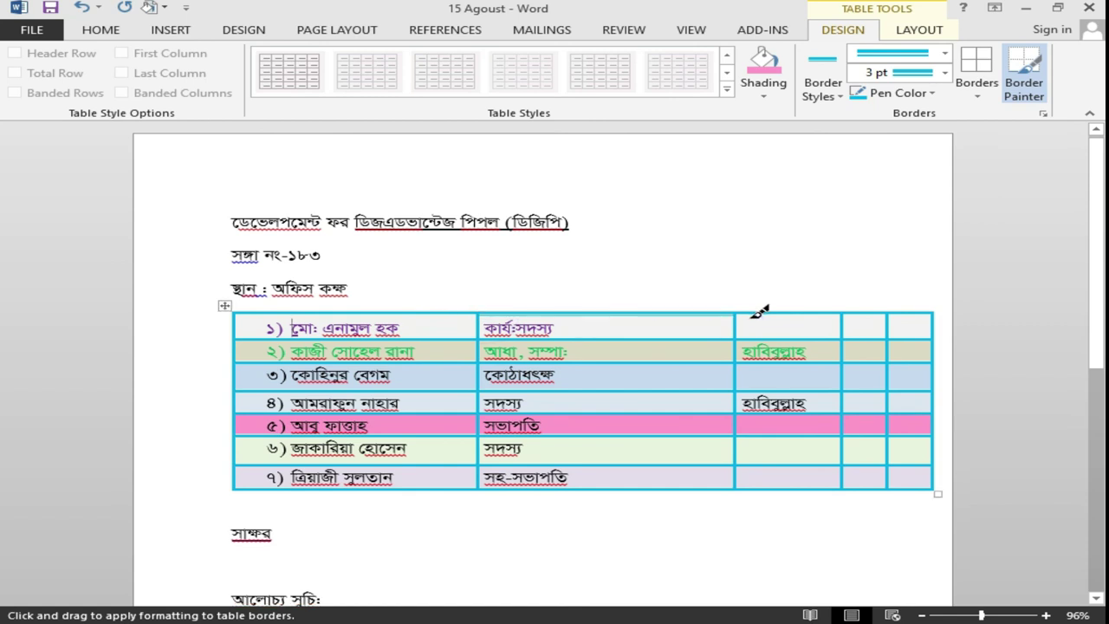
click(475, 316)
click(735, 314)
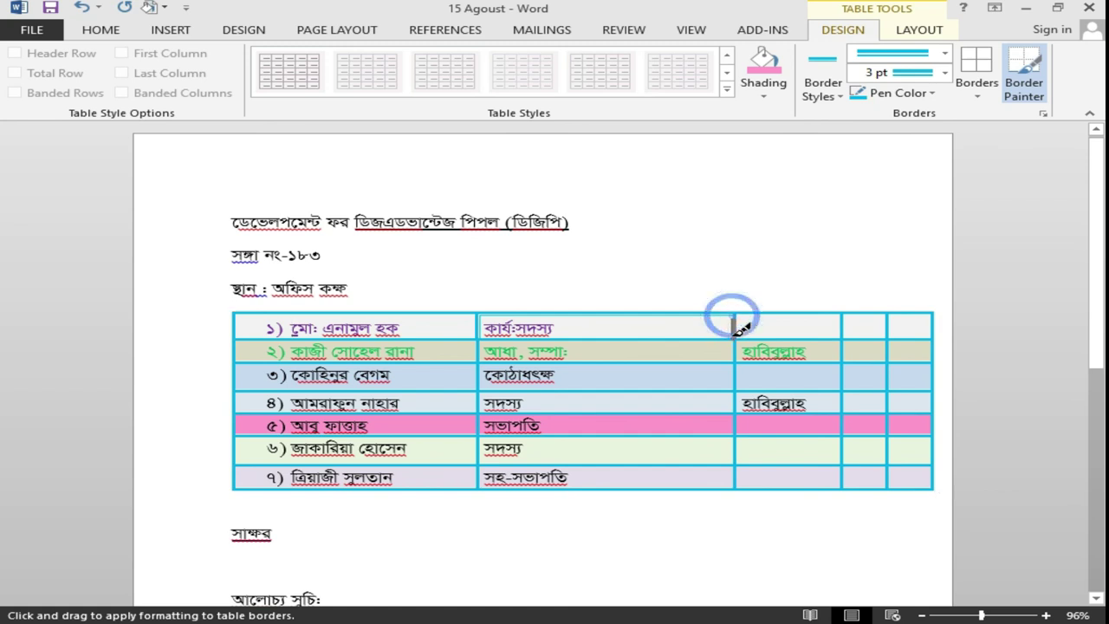
click(666, 340)
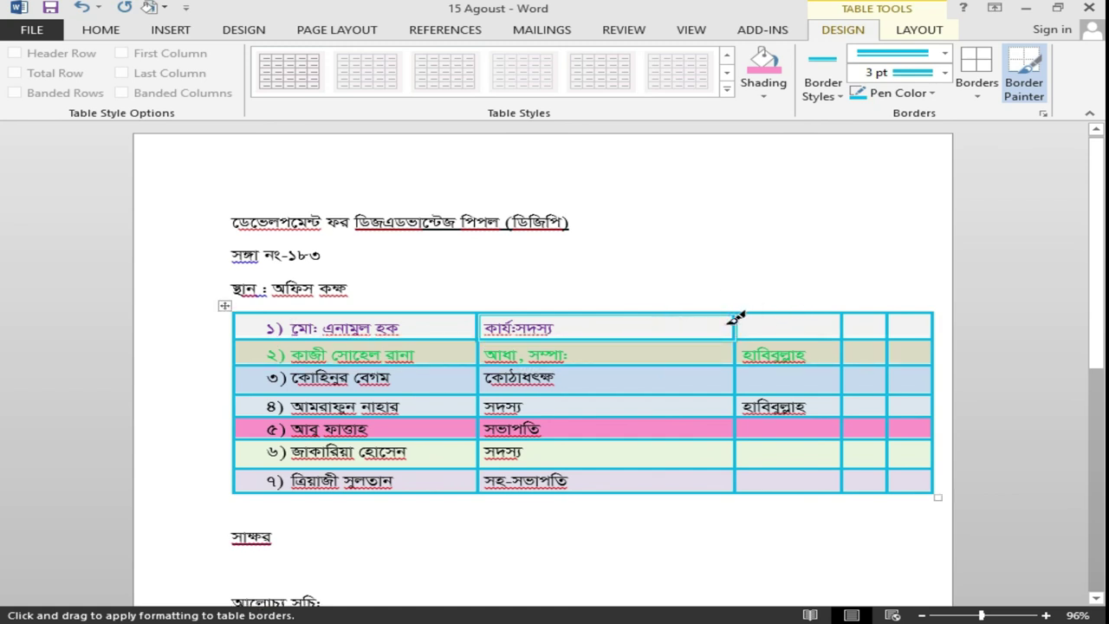
click(841, 321)
key(Escape)
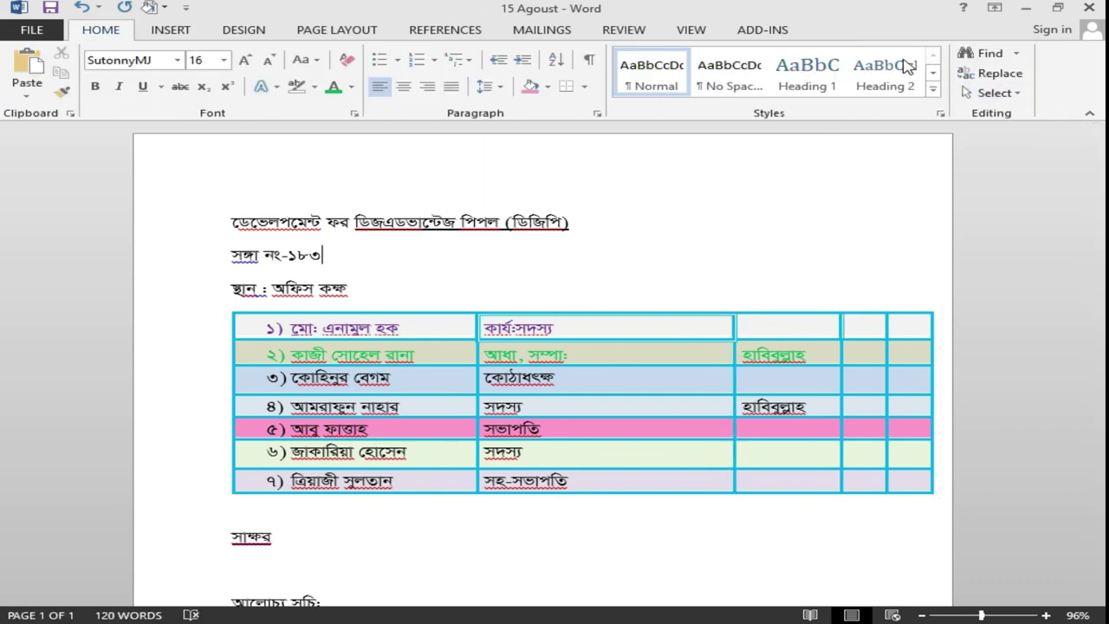
click(696, 346)
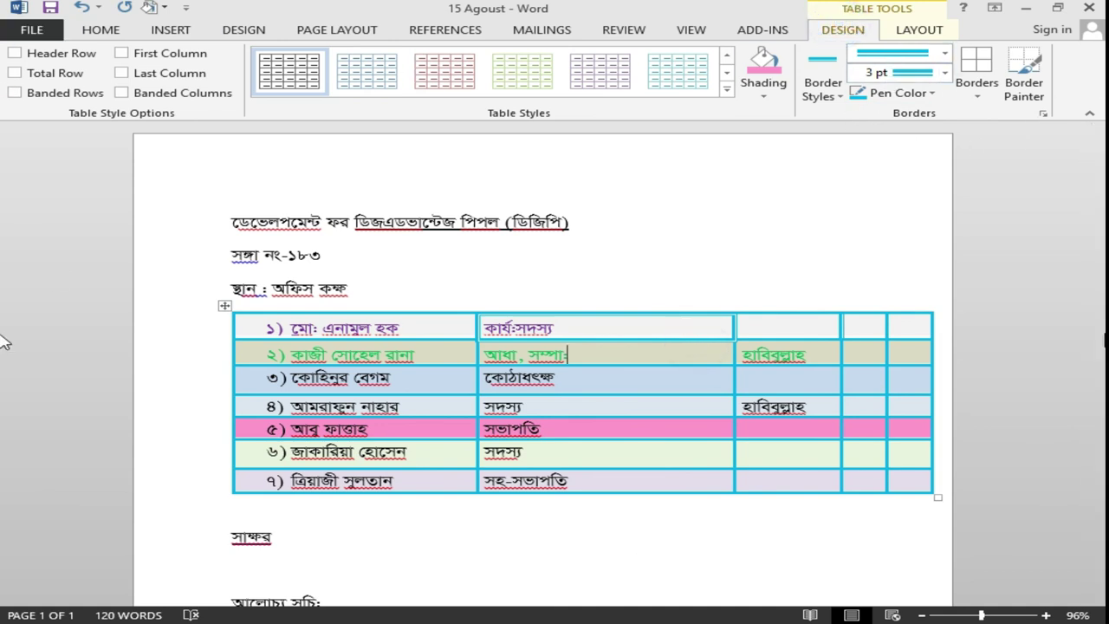
click(927, 31)
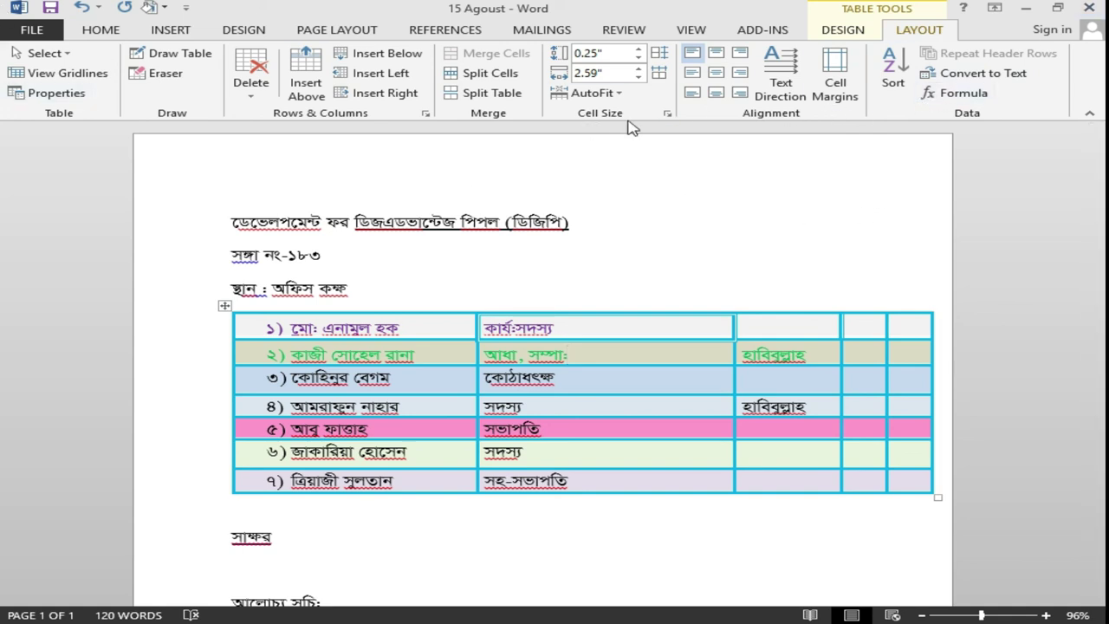
click(842, 30)
click(851, 156)
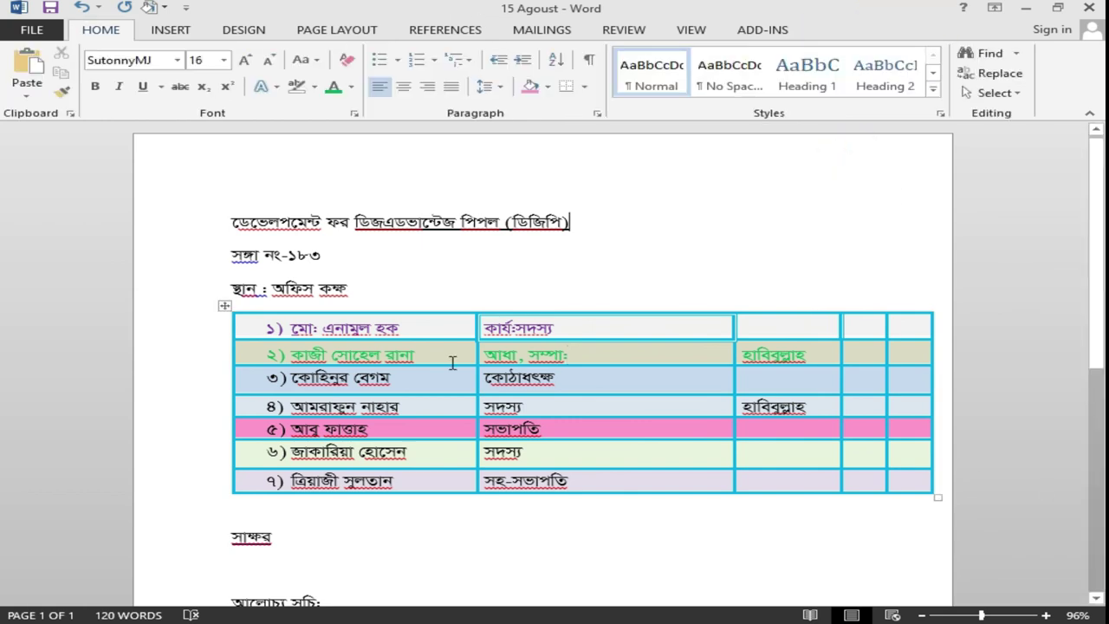
drag(1096, 274, 1079, 505)
scroll(898, 222, up, 5)
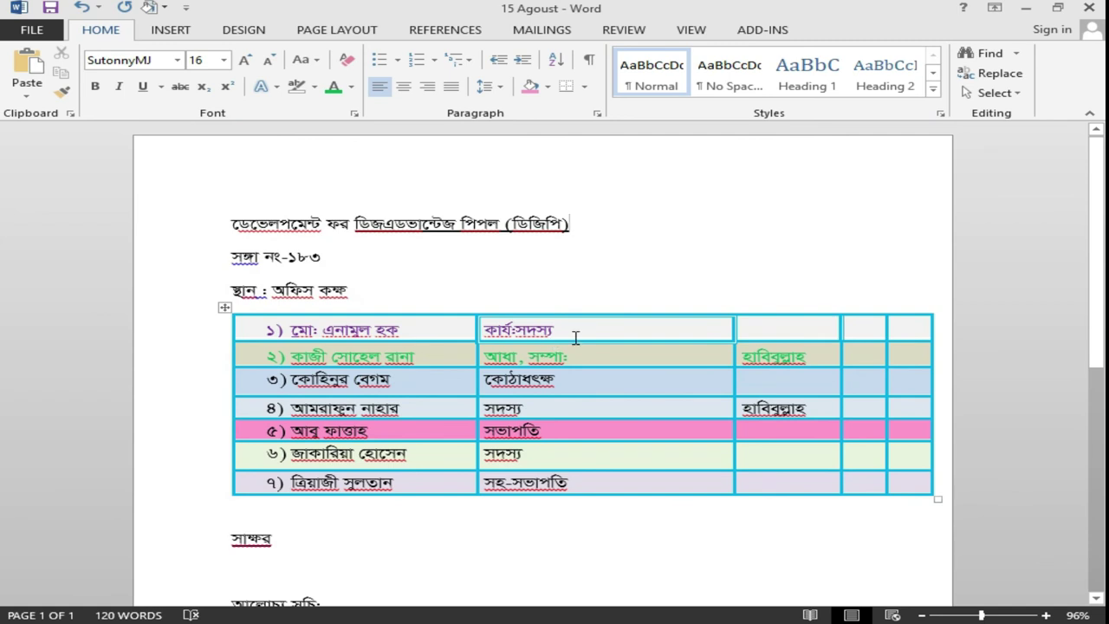
click(575, 334)
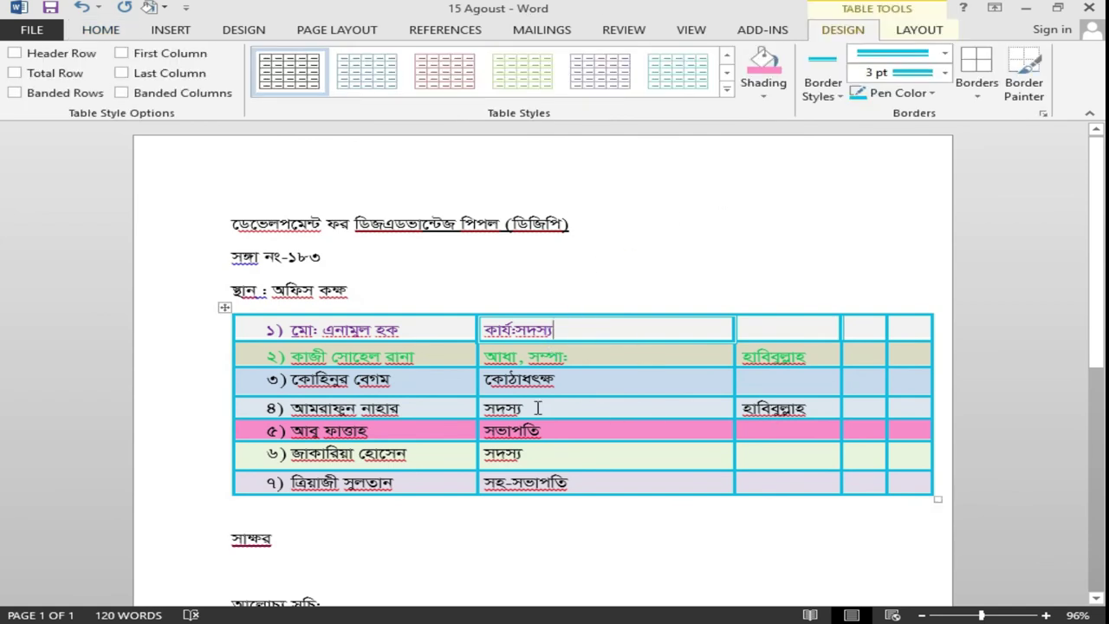